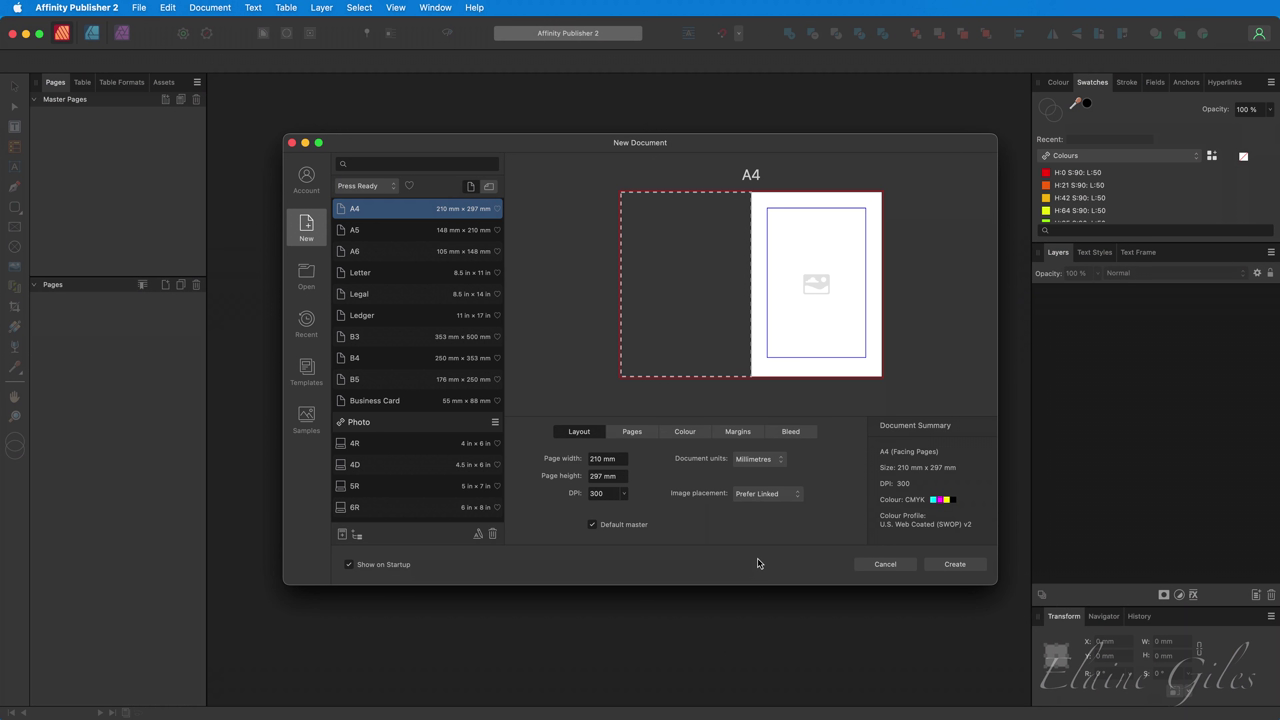
Set the new document to 2 pages starting on the left, colour format RGB/16.
{"action": "left_click", "coordinate": [640, 442]}
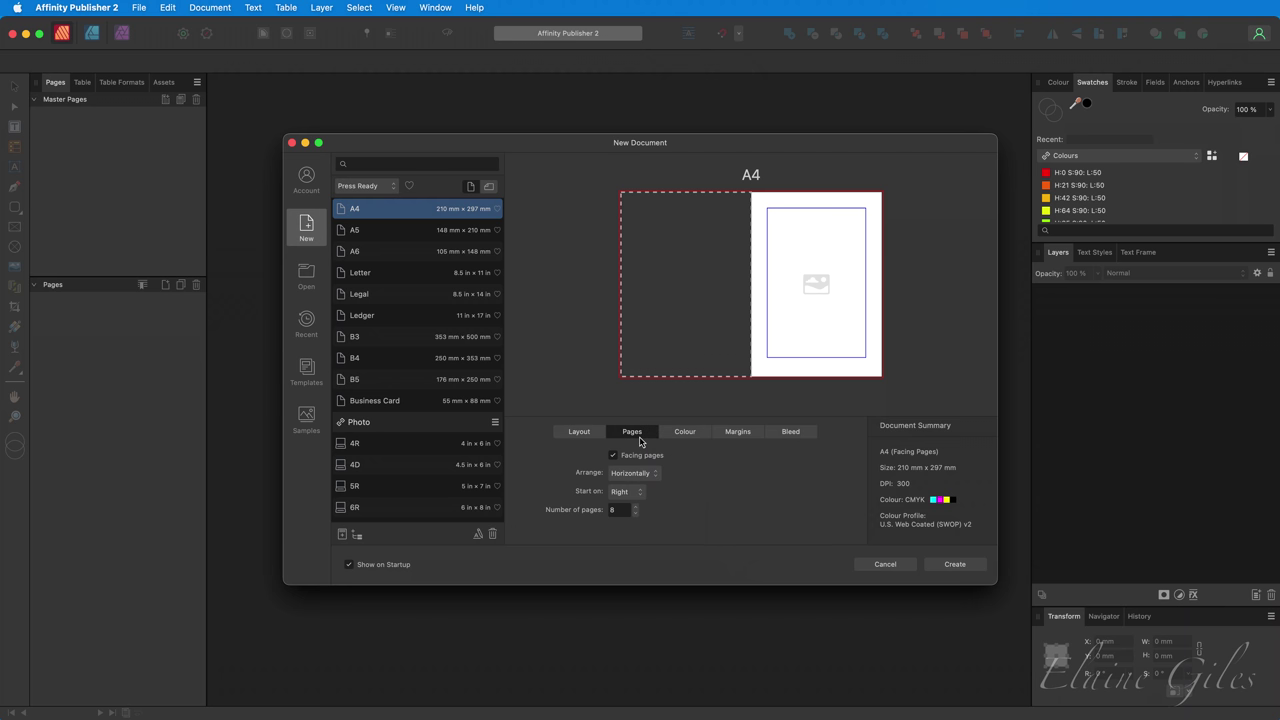
{"action": "left_click", "coordinate": [635, 512]}
{"action": "left_click", "coordinate": [635, 512]}
{"action": "left_click", "coordinate": [636, 514]}
{"action": "left_click", "coordinate": [639, 496]}
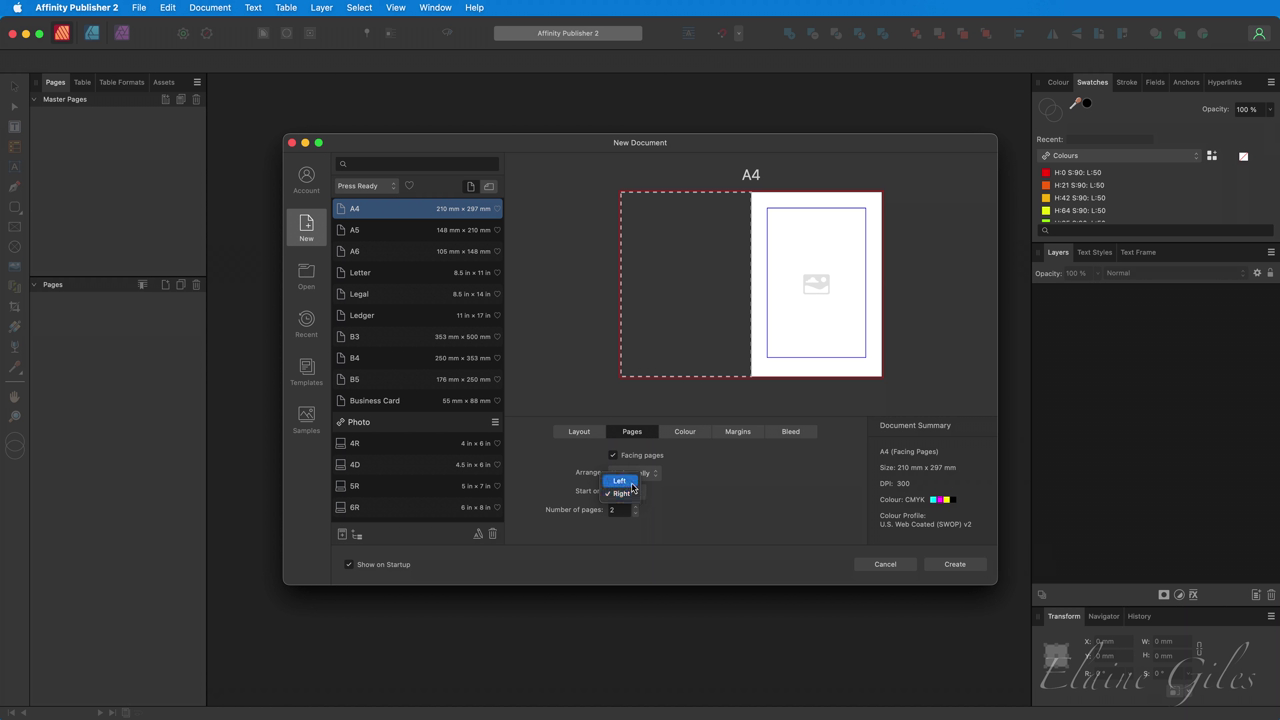
{"action": "left_click", "coordinate": [625, 481]}
{"action": "left_click", "coordinate": [688, 437]}
{"action": "left_click", "coordinate": [636, 458]}
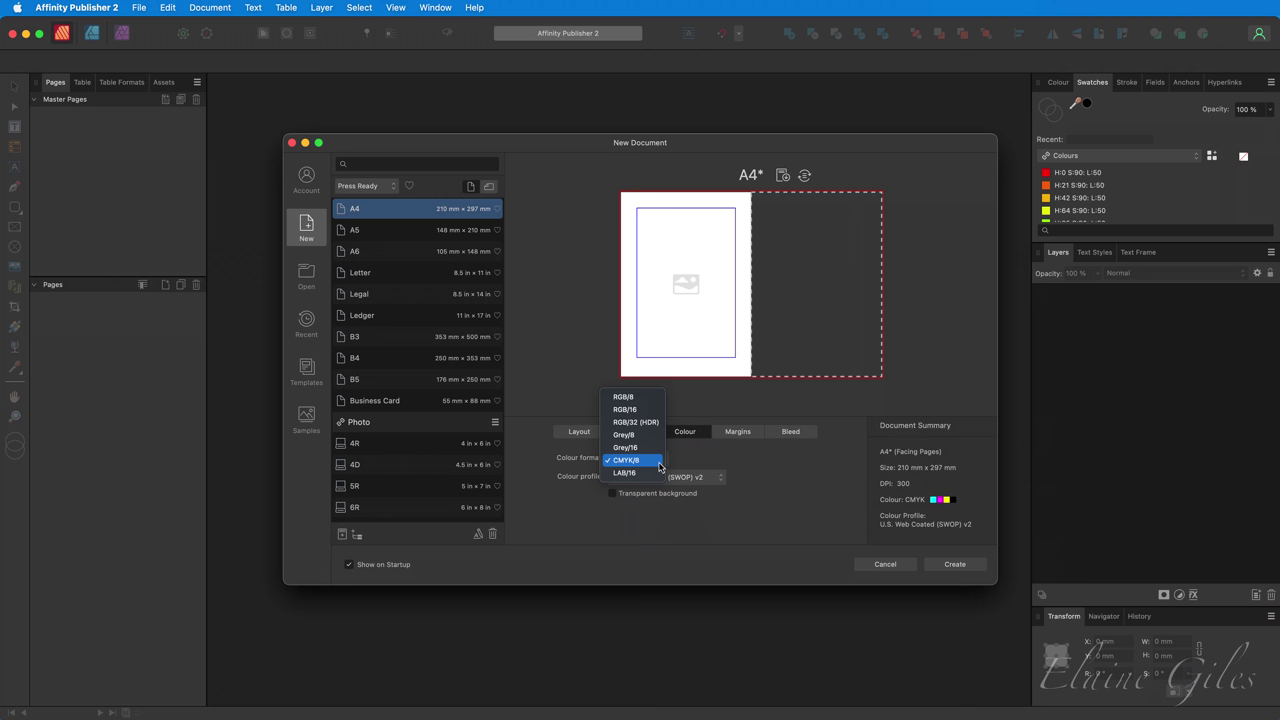
{"action": "left_click", "coordinate": [625, 409]}
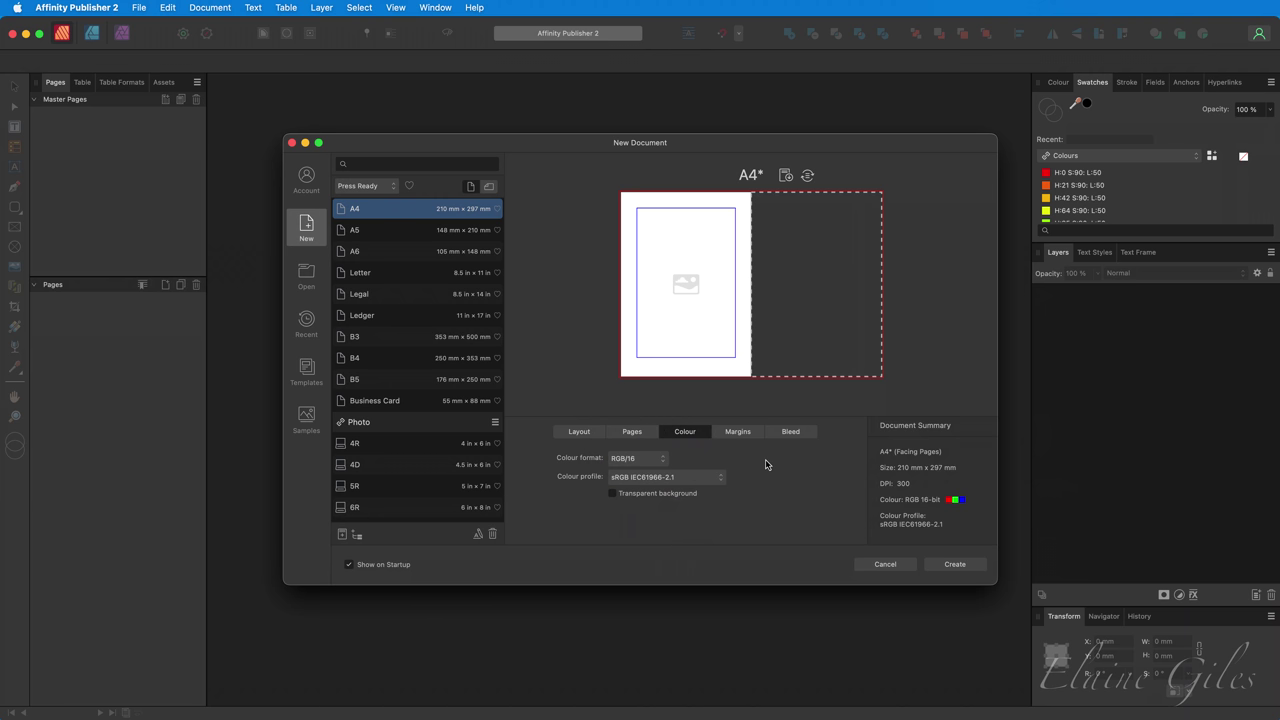
Set margins to inner 15, outer 5, top 20 and bottom 5 mm.
{"action": "left_click", "coordinate": [737, 431]}
{"action": "left_click", "coordinate": [639, 476]}
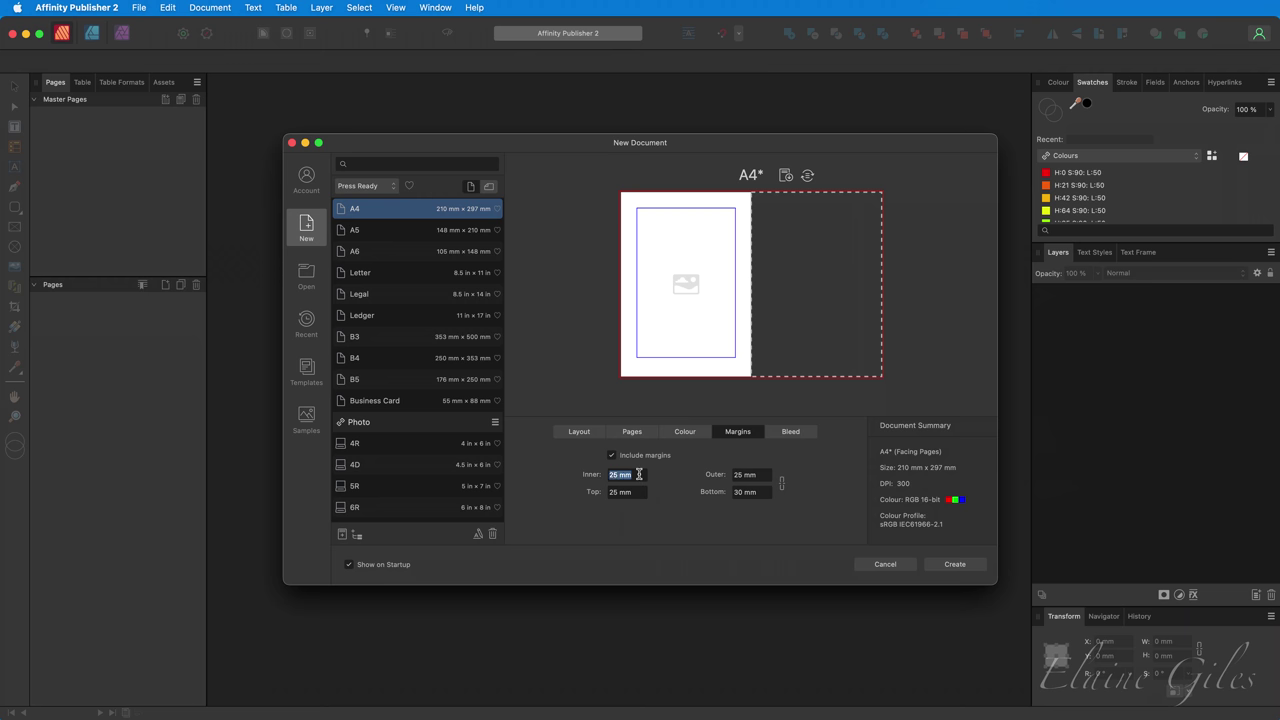
{"action": "type", "text": "15"}
{"action": "key", "text": "Tab"}
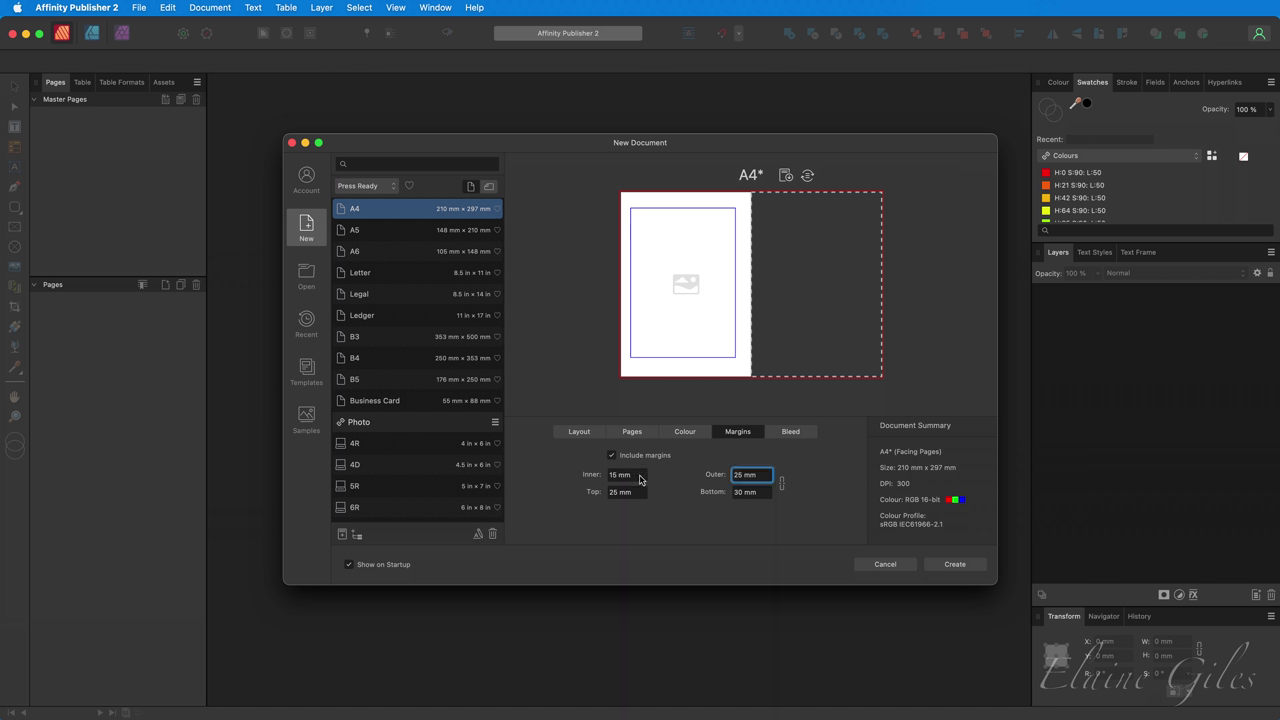
{"action": "type", "text": "5"}
{"action": "key", "text": "Tab"}
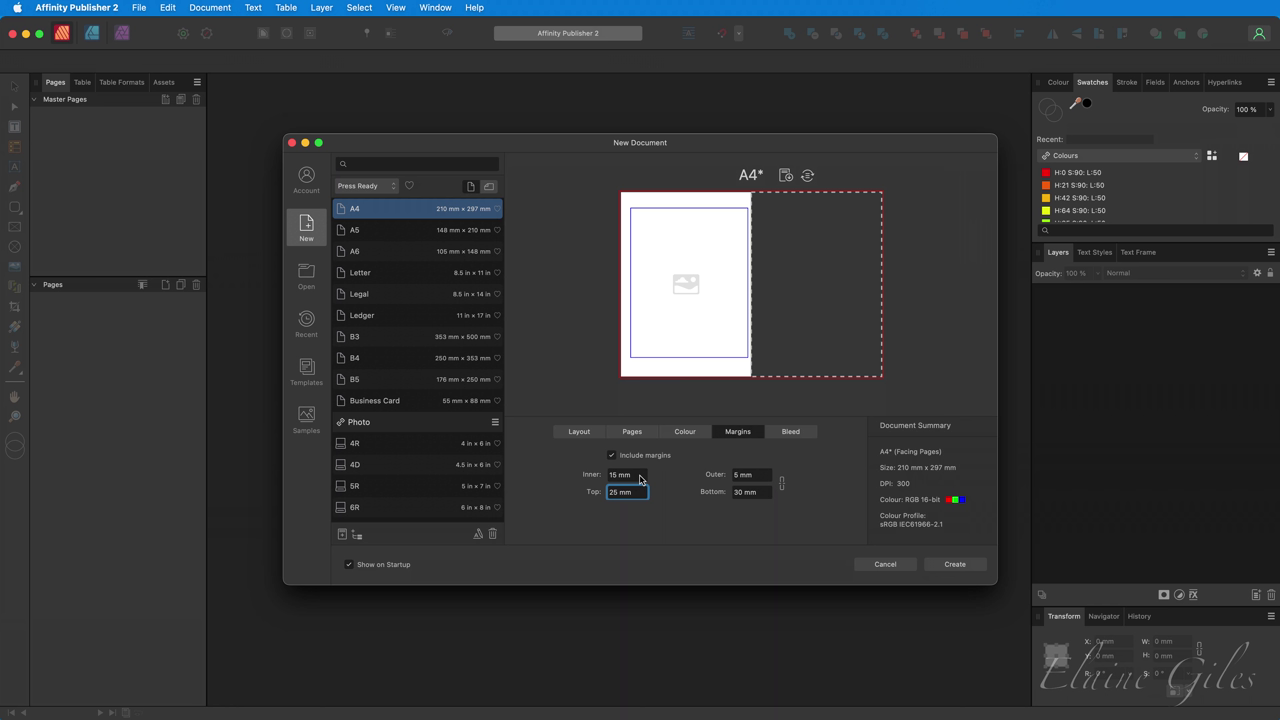
{"action": "type", "text": "20"}
{"action": "key", "text": "Tab"}
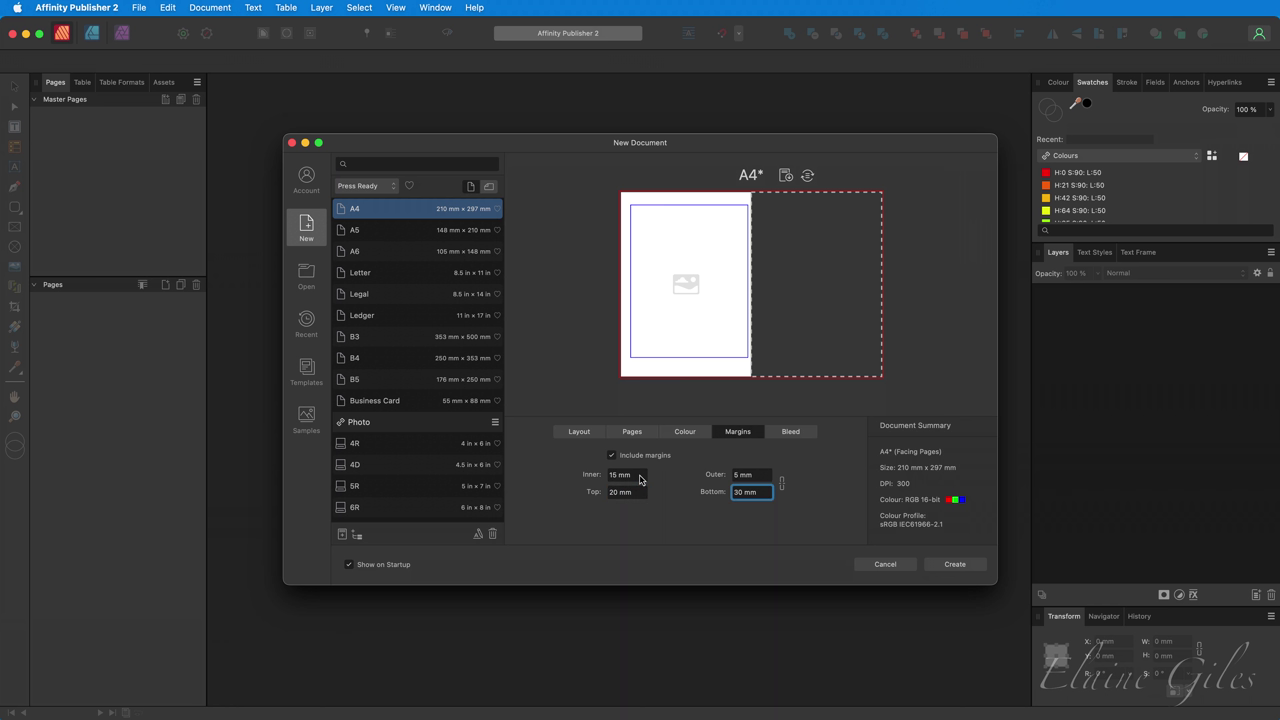
{"action": "type", "text": "5"}
{"action": "key", "text": "Tab"}
Set the bleed to 0 mm on all sides.
{"action": "left_click", "coordinate": [808, 433]}
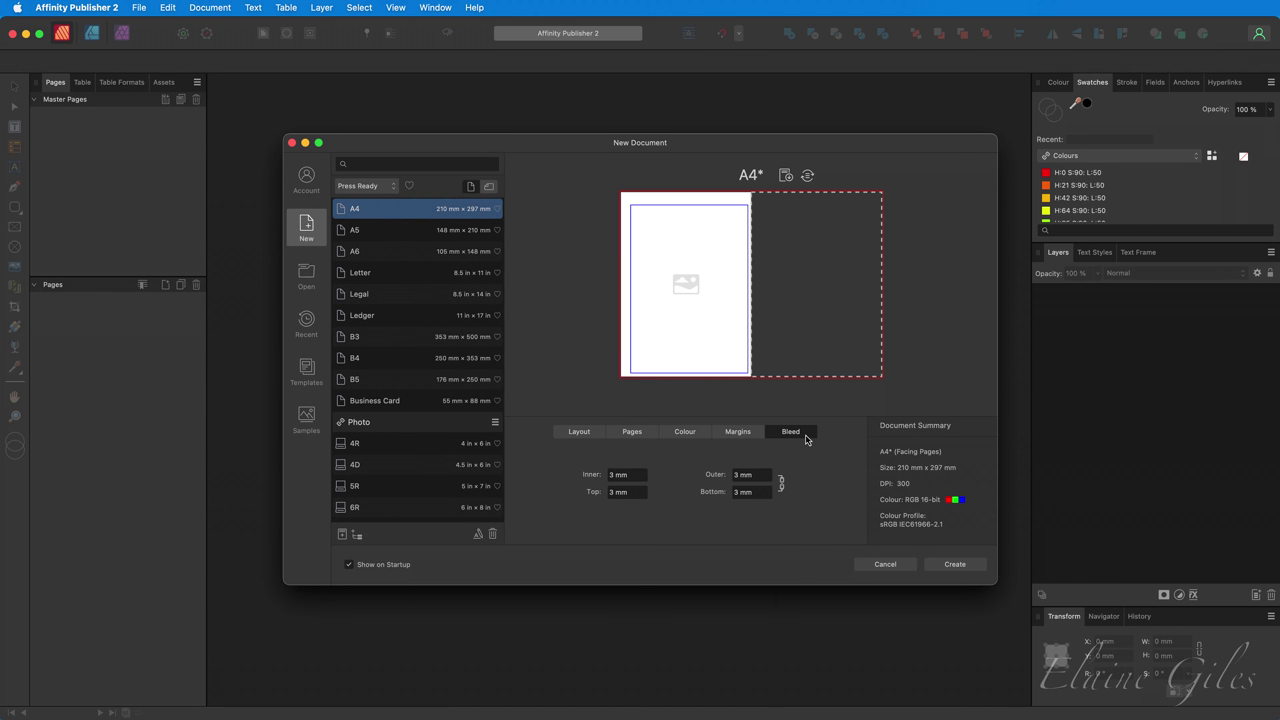
{"action": "left_click", "coordinate": [763, 475]}
{"action": "type", "text": "0"}
{"action": "key", "text": "Tab"}
Create the document and give each page 4 column guides with a 5 mm gutter.
{"action": "left_click", "coordinate": [937, 566]}
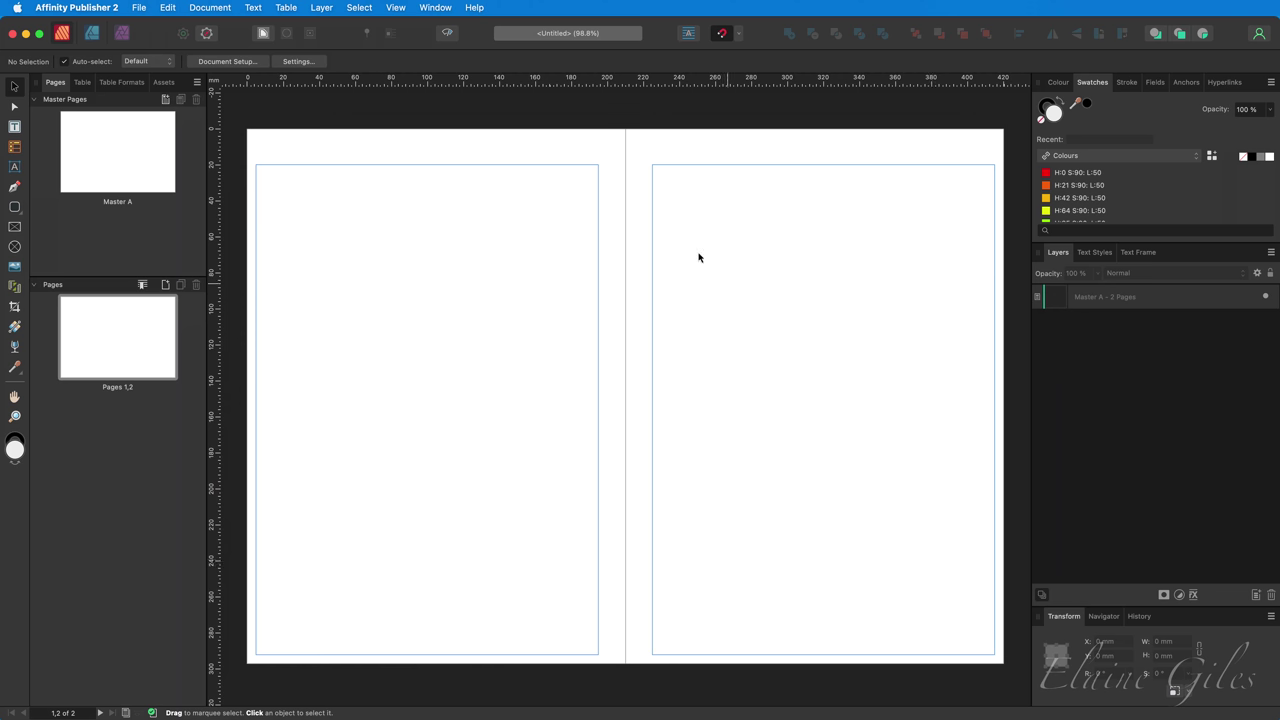
{"action": "left_click", "coordinate": [398, 7]}
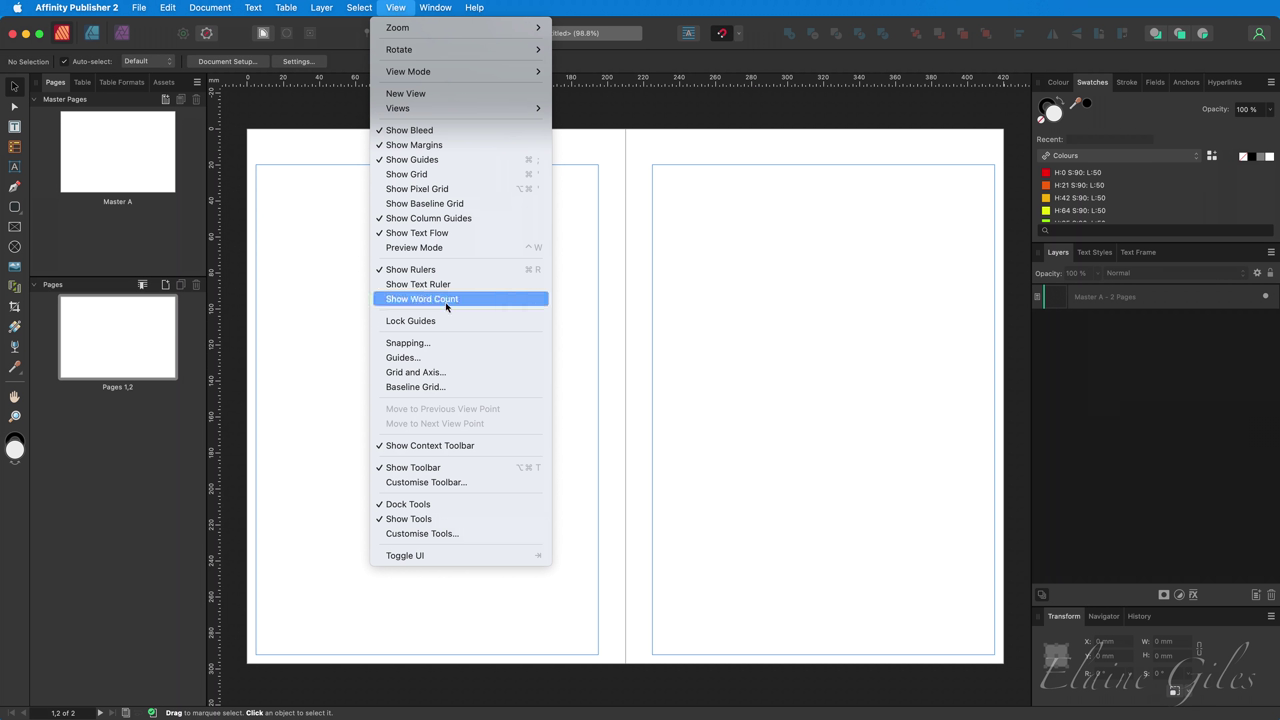
{"action": "left_click", "coordinate": [459, 359]}
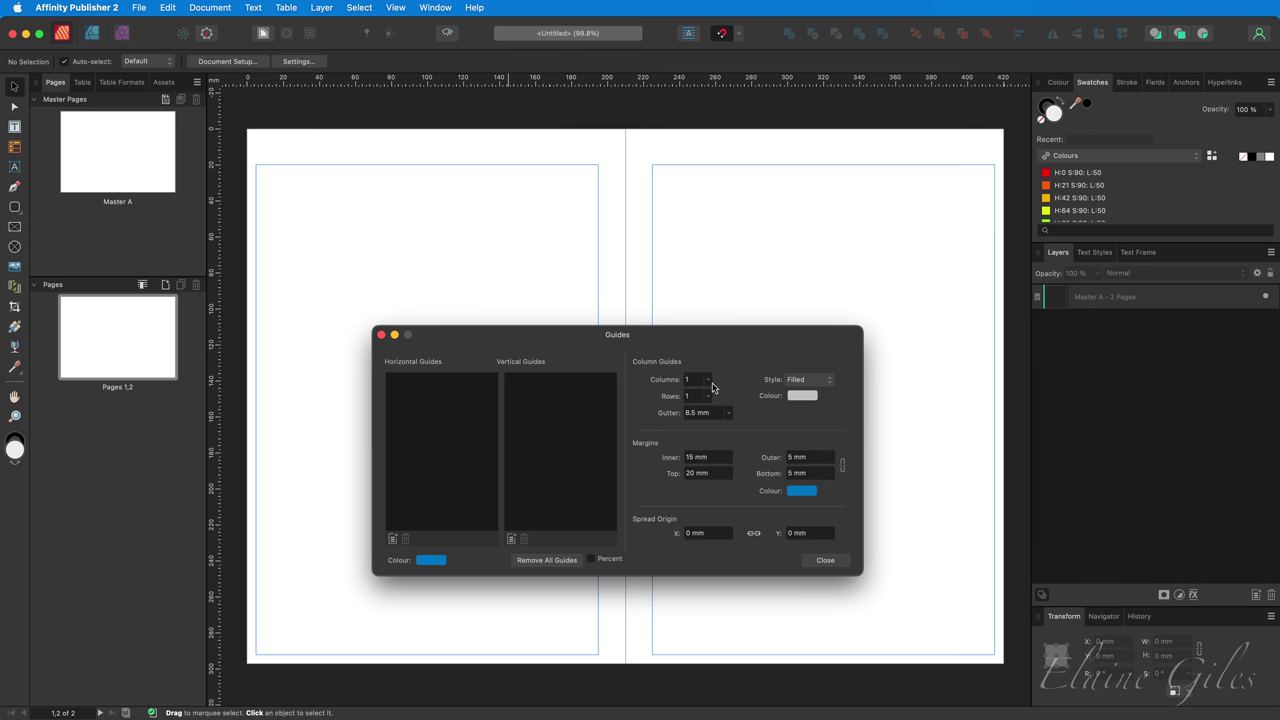
{"action": "left_click", "coordinate": [708, 380]}
{"action": "left_click_drag", "start_coordinate": [708, 396], "coordinate": [720, 399]}
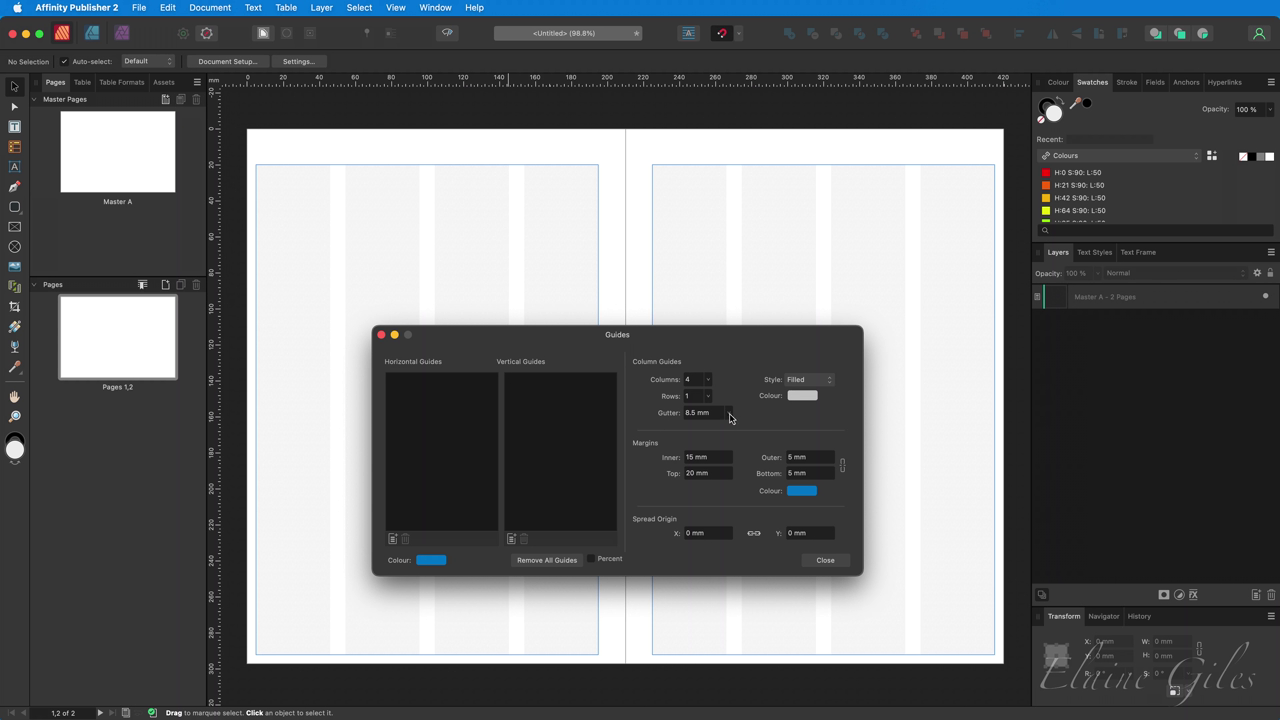
{"action": "left_click", "coordinate": [715, 412]}
{"action": "type", "text": "5"}
{"action": "key", "text": "Tab"}
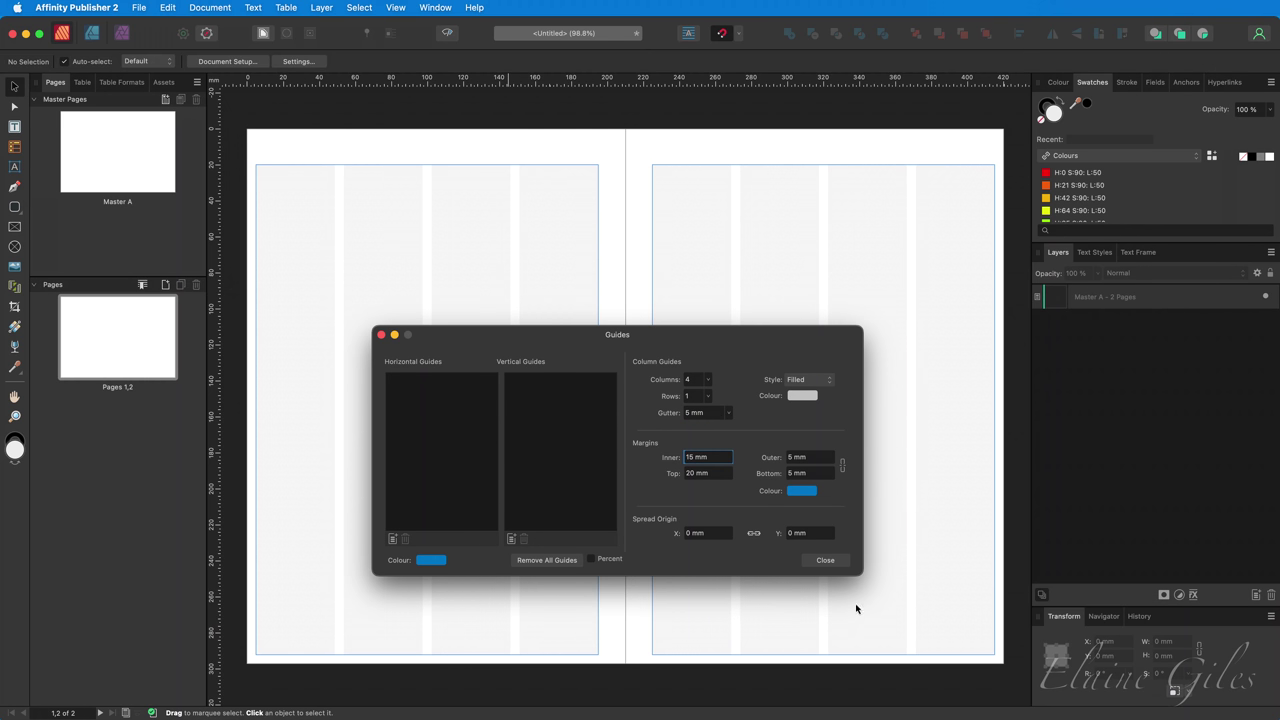
{"action": "left_click", "coordinate": [827, 561]}
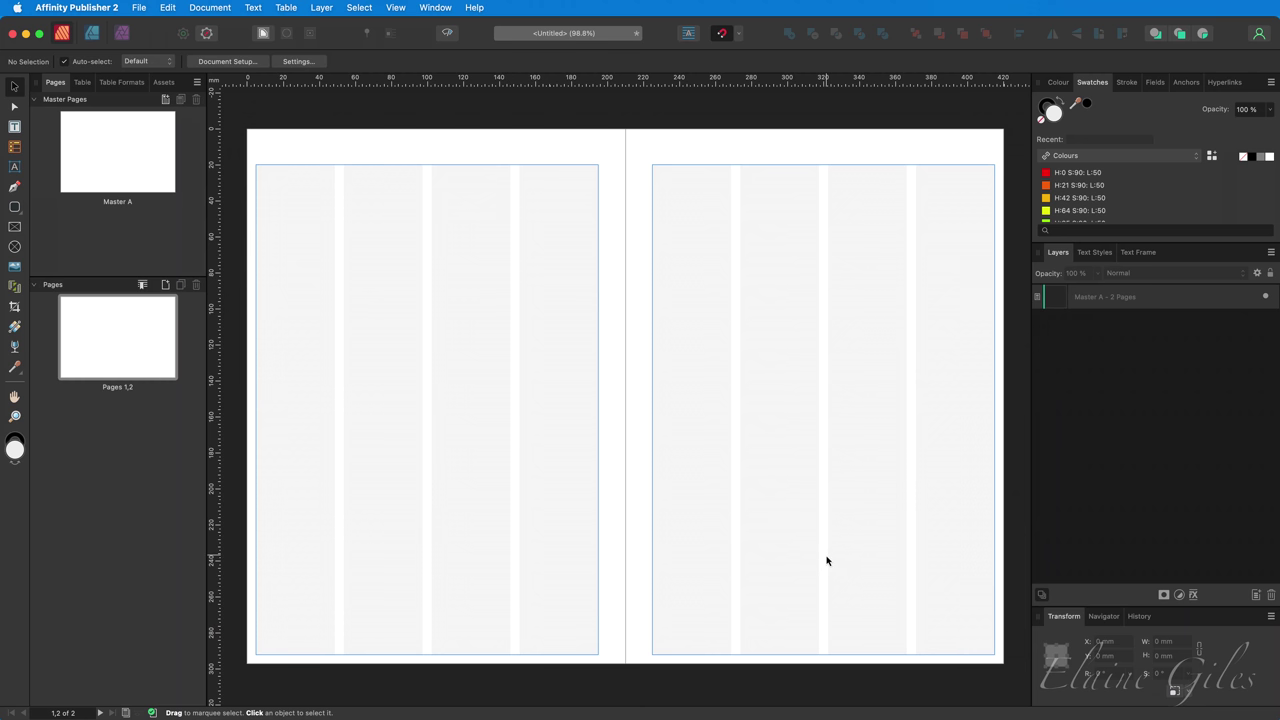
Draw a one-column table in the left page's second column, resizing rows to alternate thin and tall.
{"action": "left_click", "coordinate": [15, 147]}
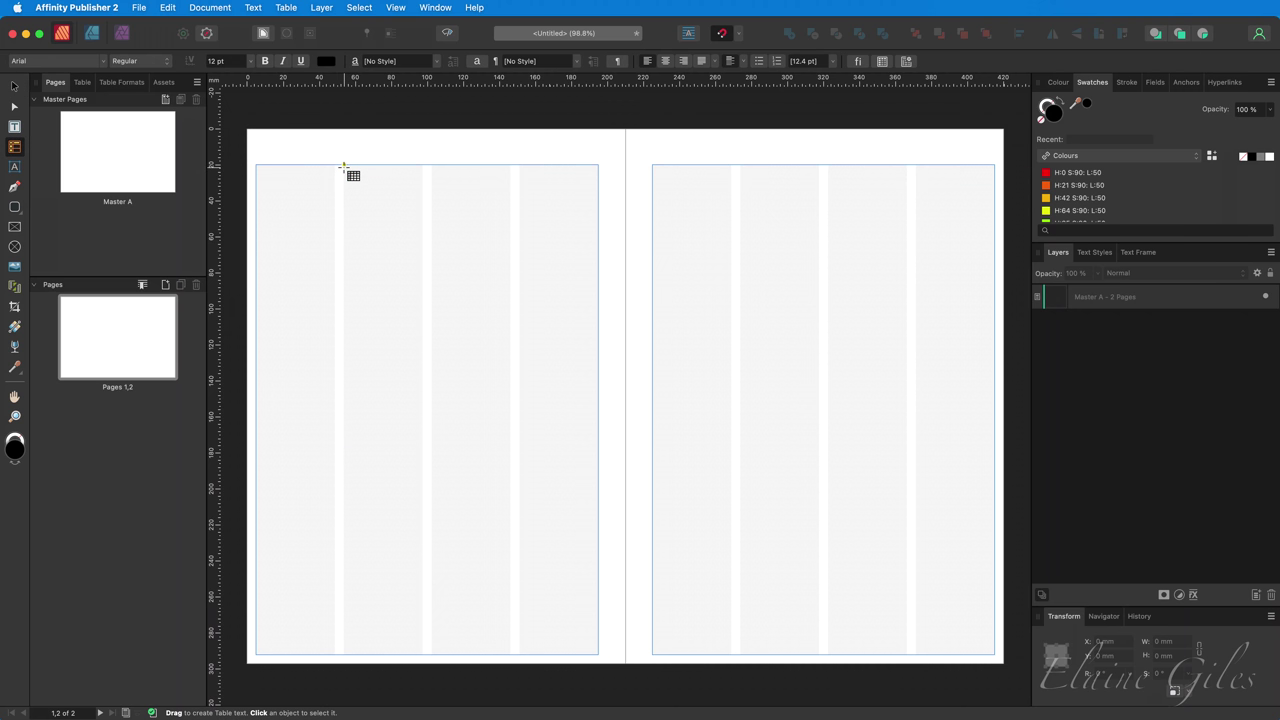
{"action": "left_click_drag", "start_coordinate": [343, 165], "coordinate": [373, 655]}
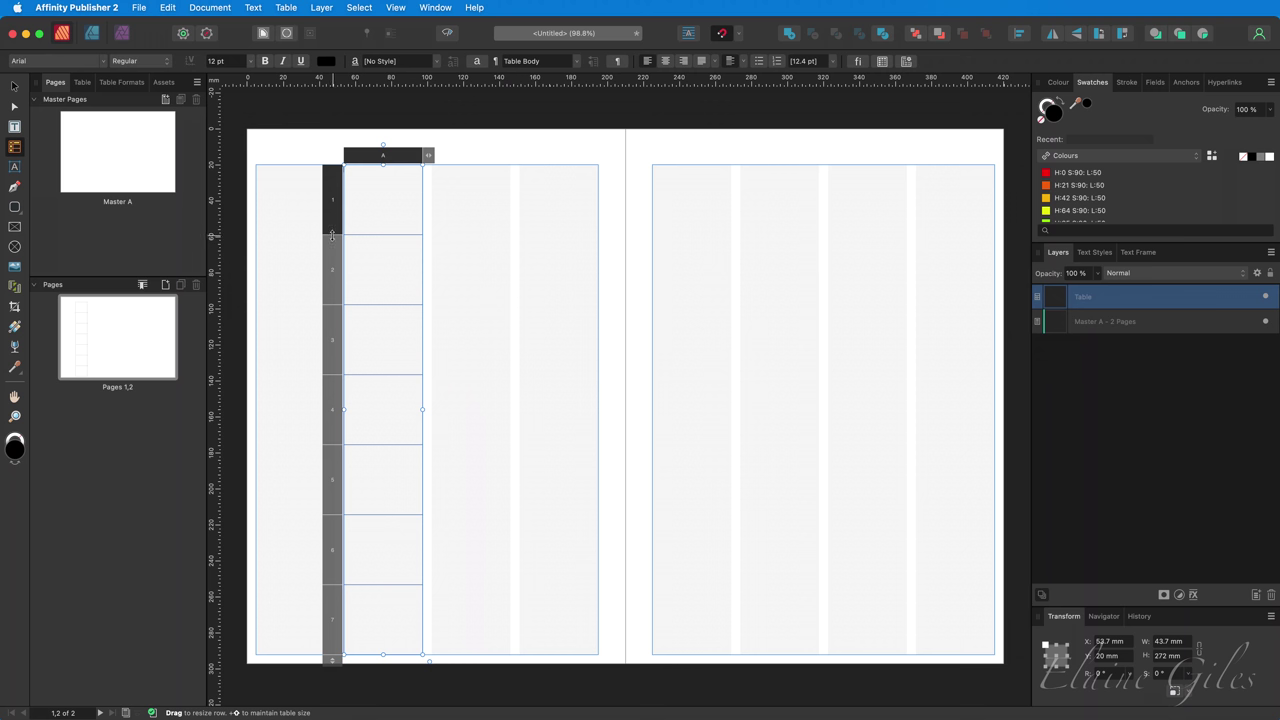
{"action": "left_click_drag", "start_coordinate": [333, 240], "coordinate": [335, 189]}
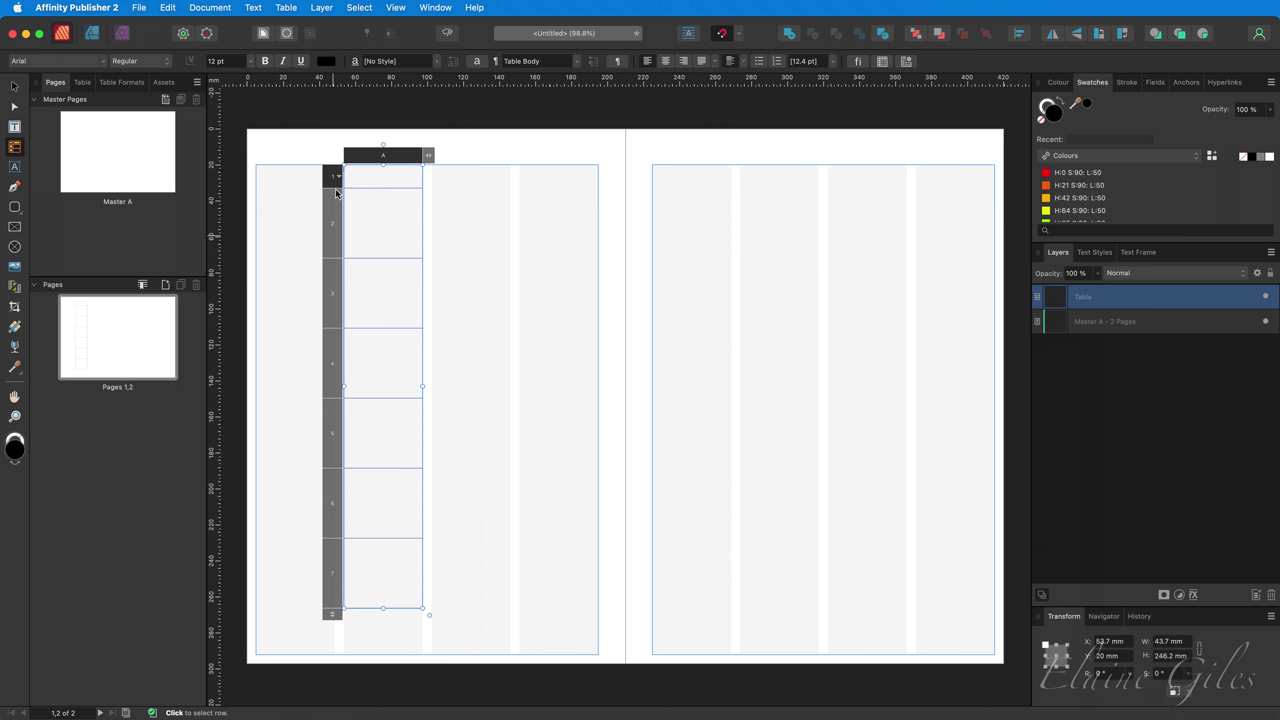
{"action": "left_click_drag", "start_coordinate": [336, 193], "coordinate": [331, 236]}
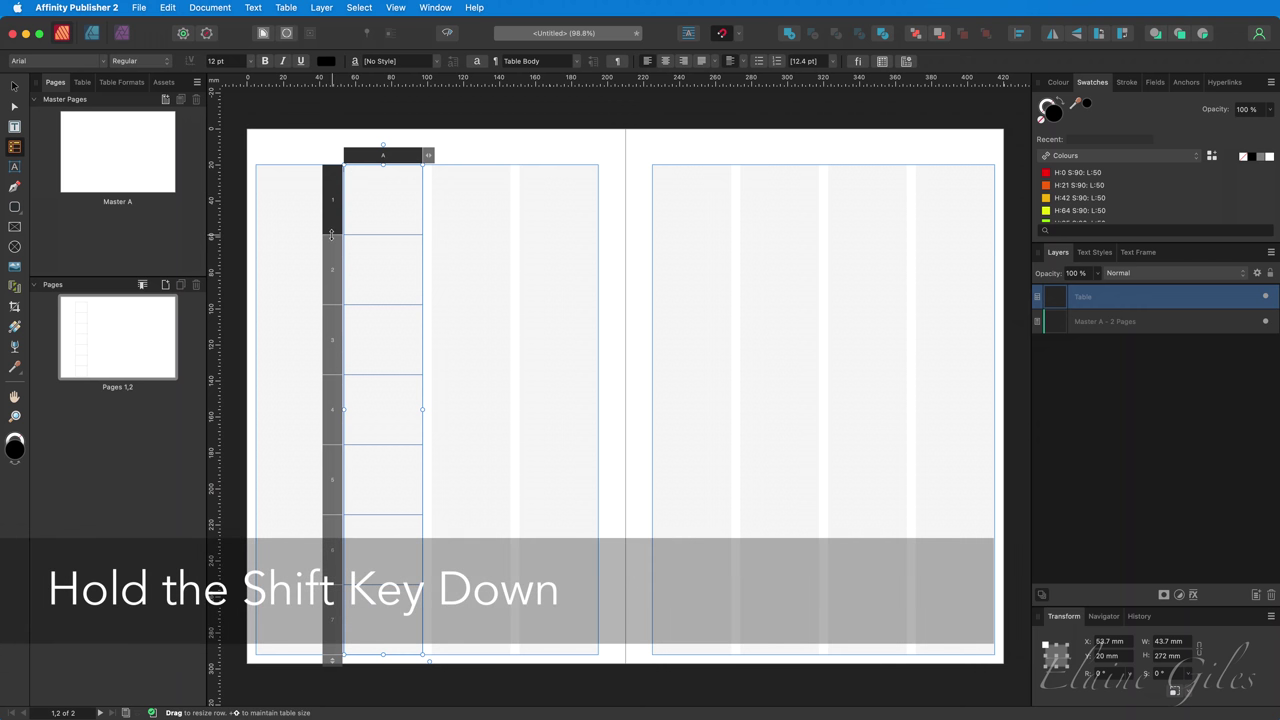
{"action": "left_click_drag", "start_coordinate": [331, 234], "coordinate": [333, 170]}
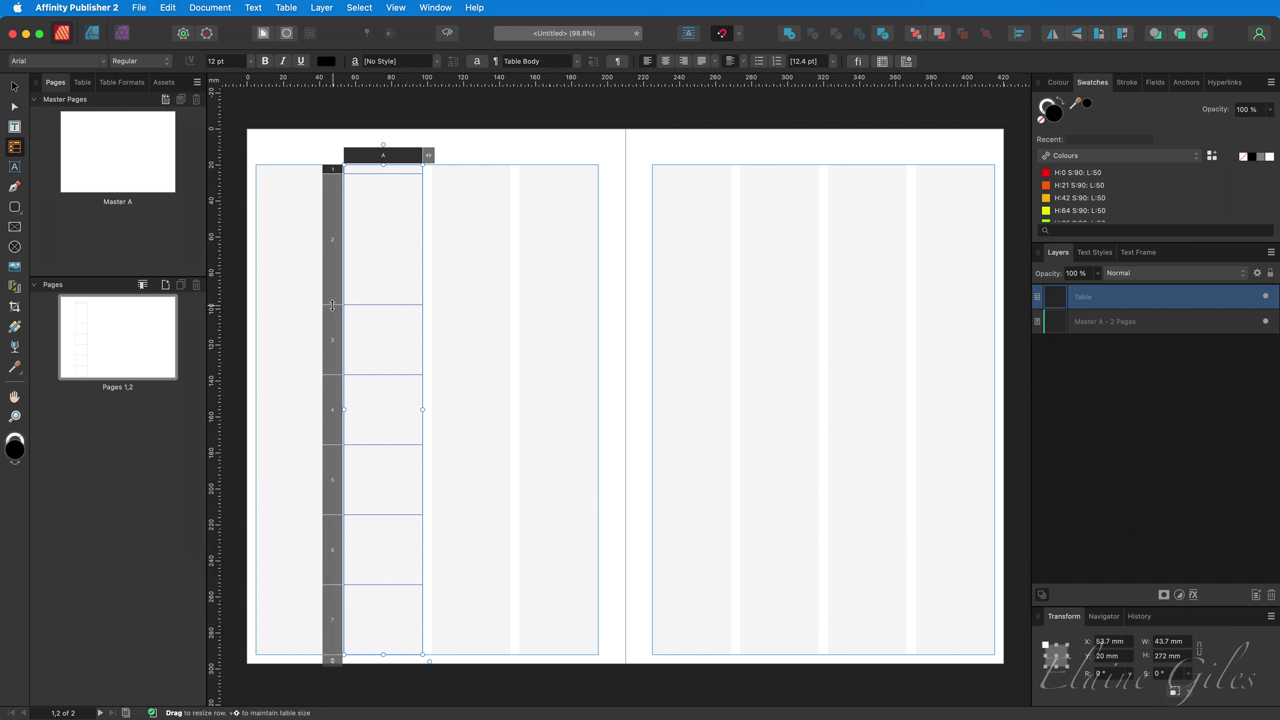
{"action": "left_click_drag", "start_coordinate": [333, 305], "coordinate": [333, 305]}
{"action": "left_click_drag", "start_coordinate": [333, 374], "coordinate": [334, 313]}
{"action": "left_click_drag", "start_coordinate": [333, 518], "coordinate": [333, 455]}
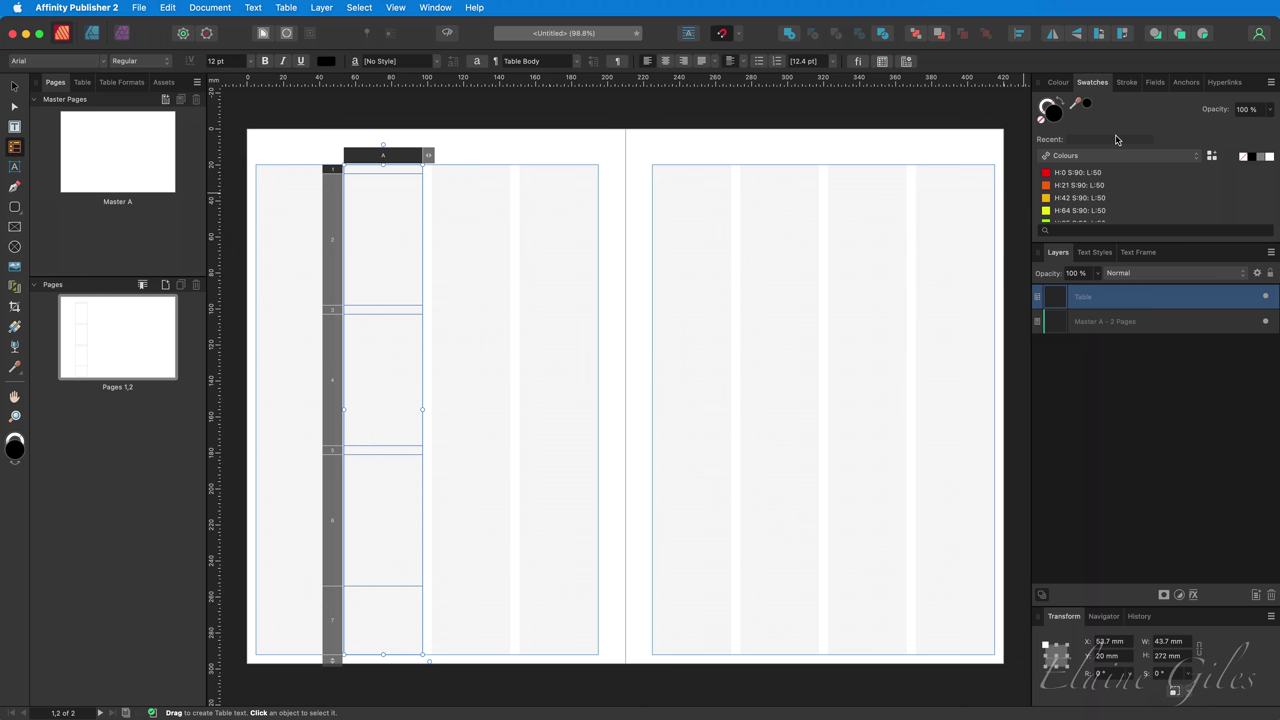
Import Schooner Blue.afpalette as a document palette and enlarge the Swatches panel.
{"action": "left_click", "coordinate": [1270, 84]}
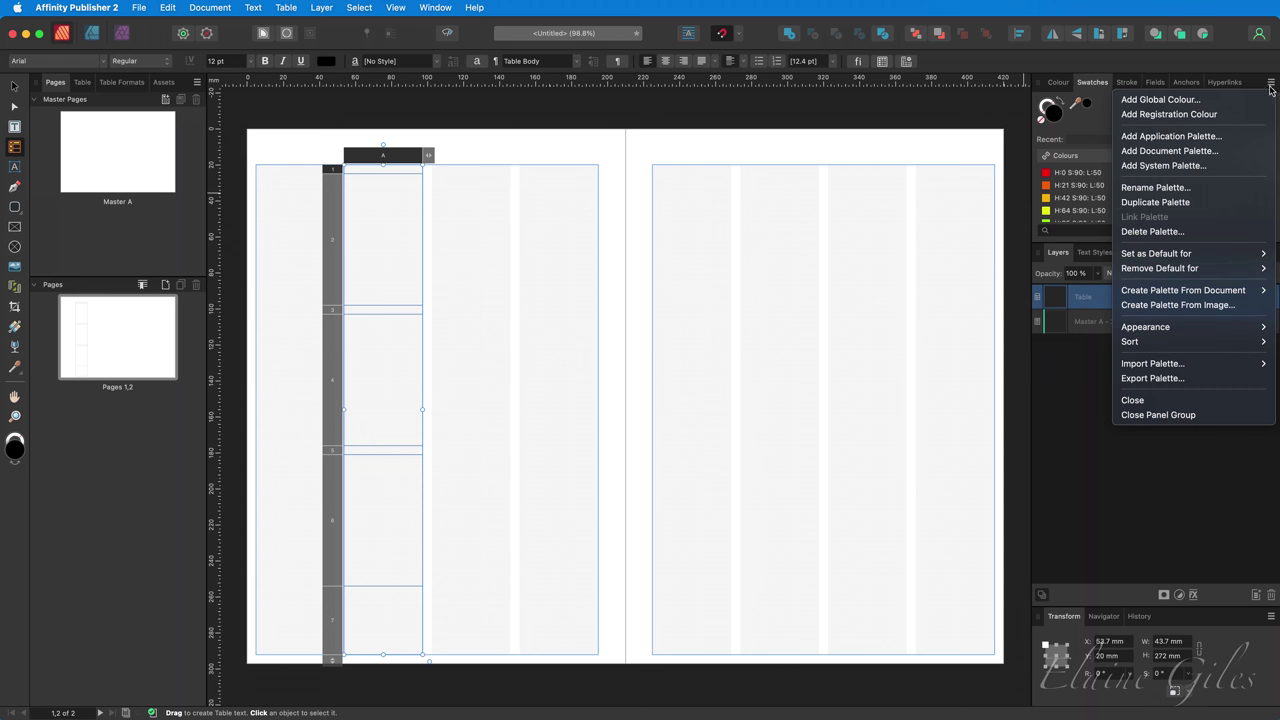
{"action": "mouse_move", "coordinate": [1205, 366]}
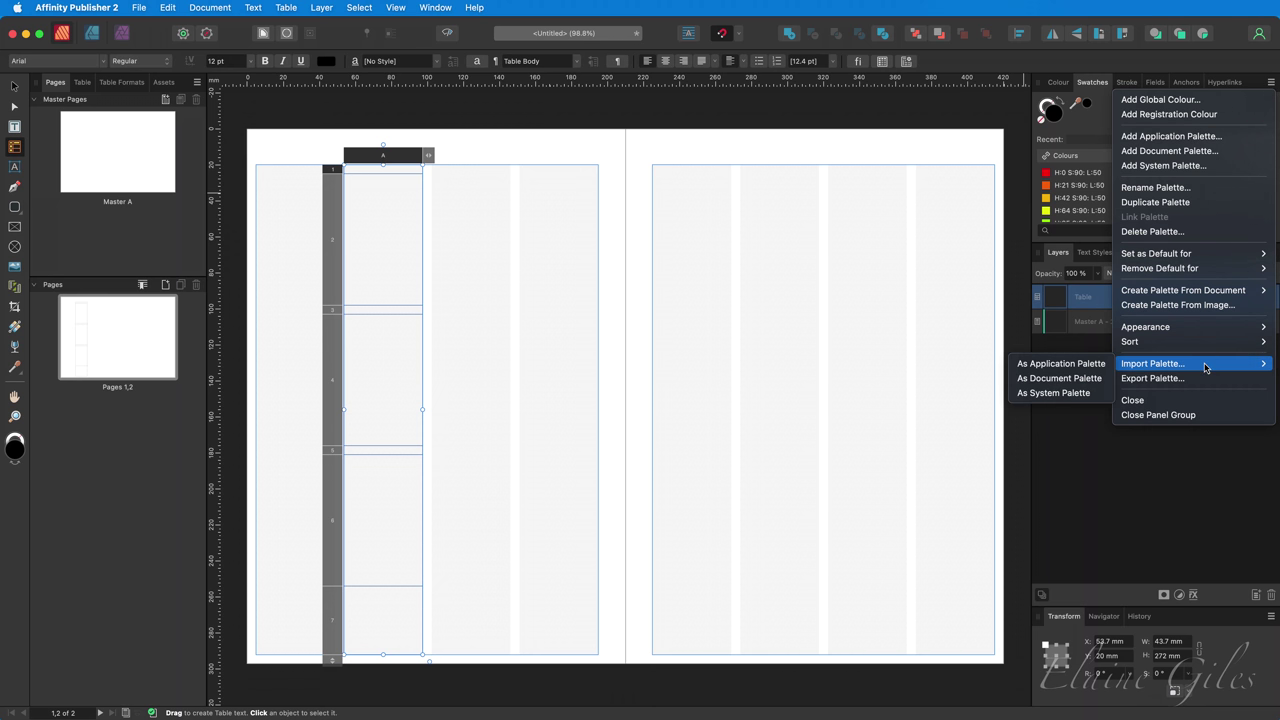
{"action": "left_click", "coordinate": [1050, 383]}
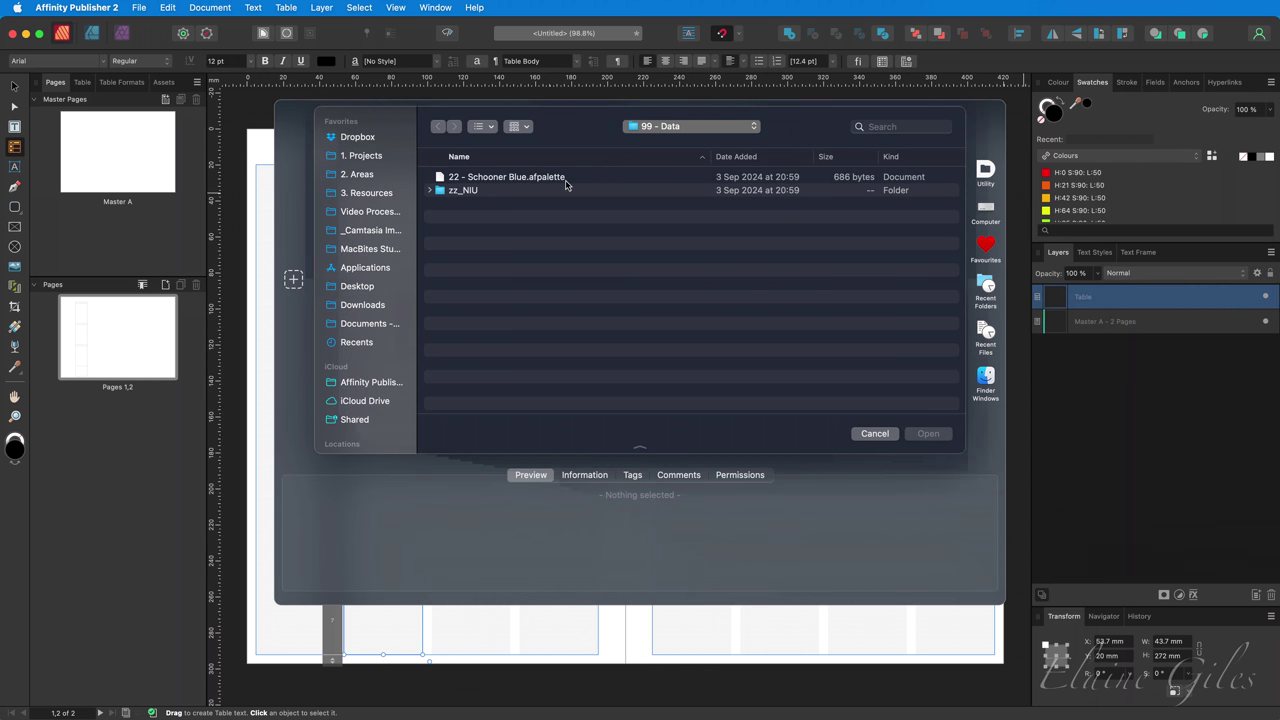
{"action": "left_click", "coordinate": [565, 180]}
{"action": "left_click", "coordinate": [928, 433]}
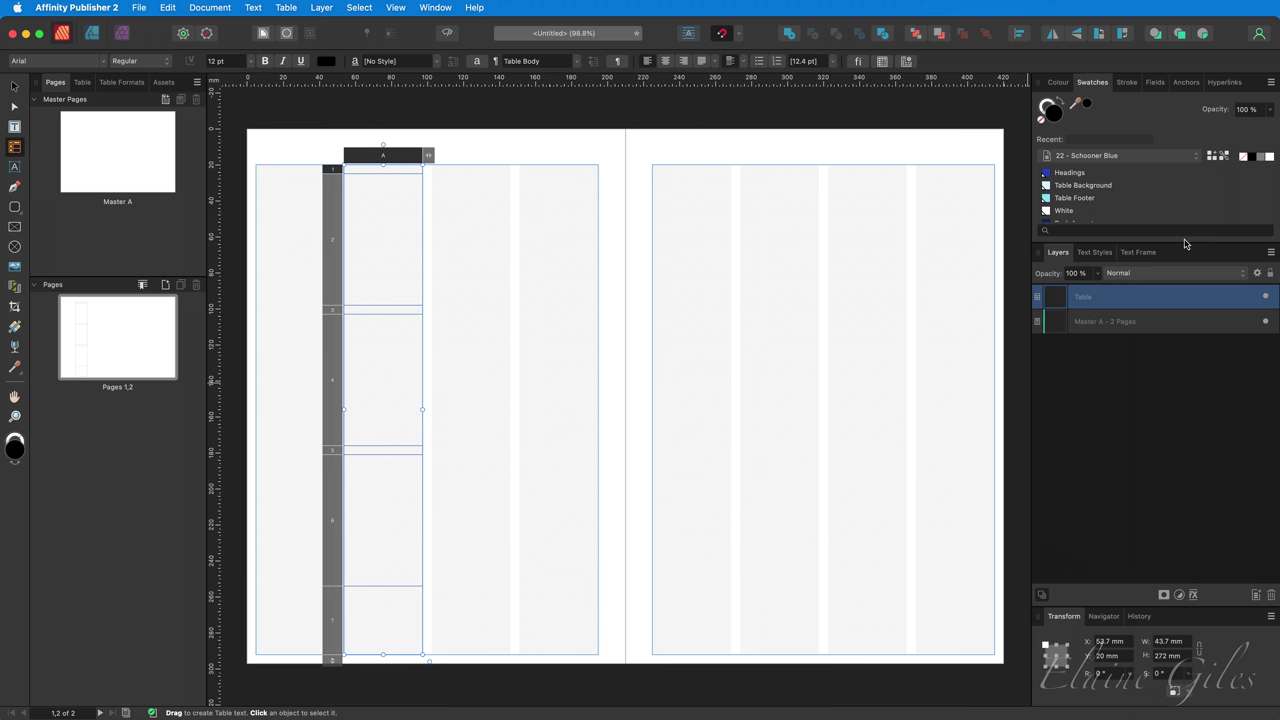
{"action": "left_click_drag", "start_coordinate": [1184, 244], "coordinate": [1181, 258]}
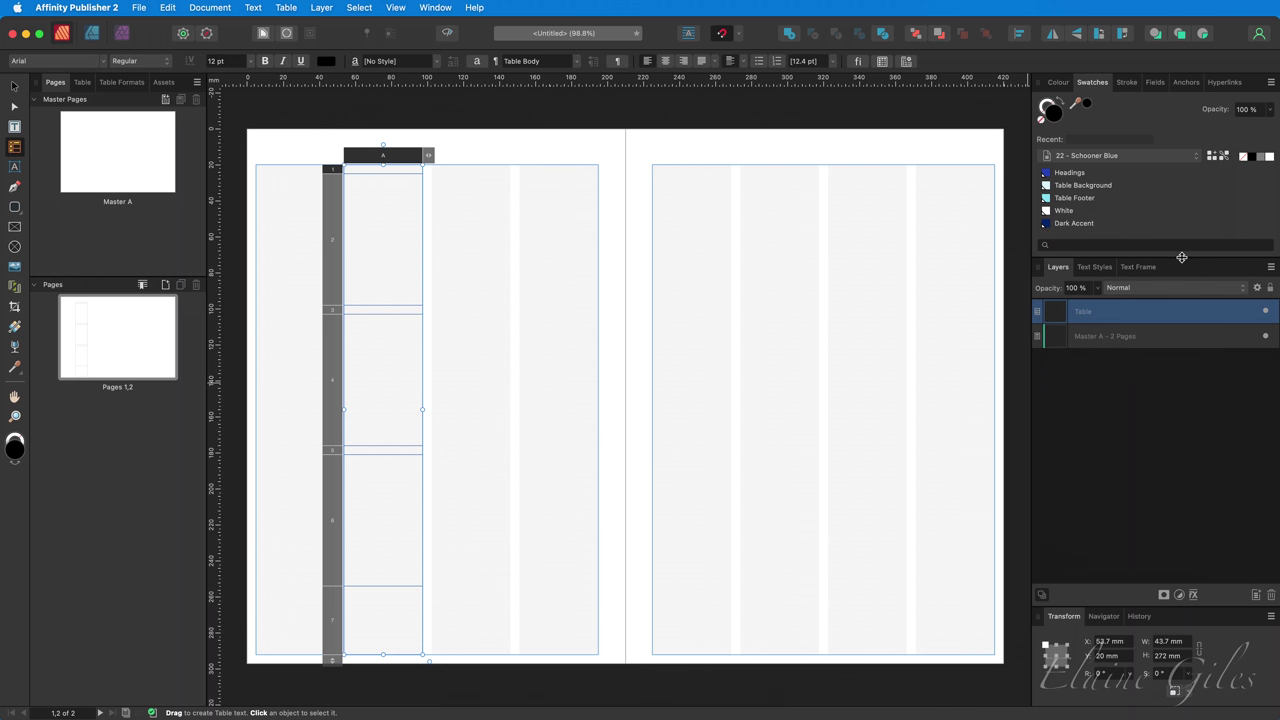
{"action": "left_click", "coordinate": [362, 170]}
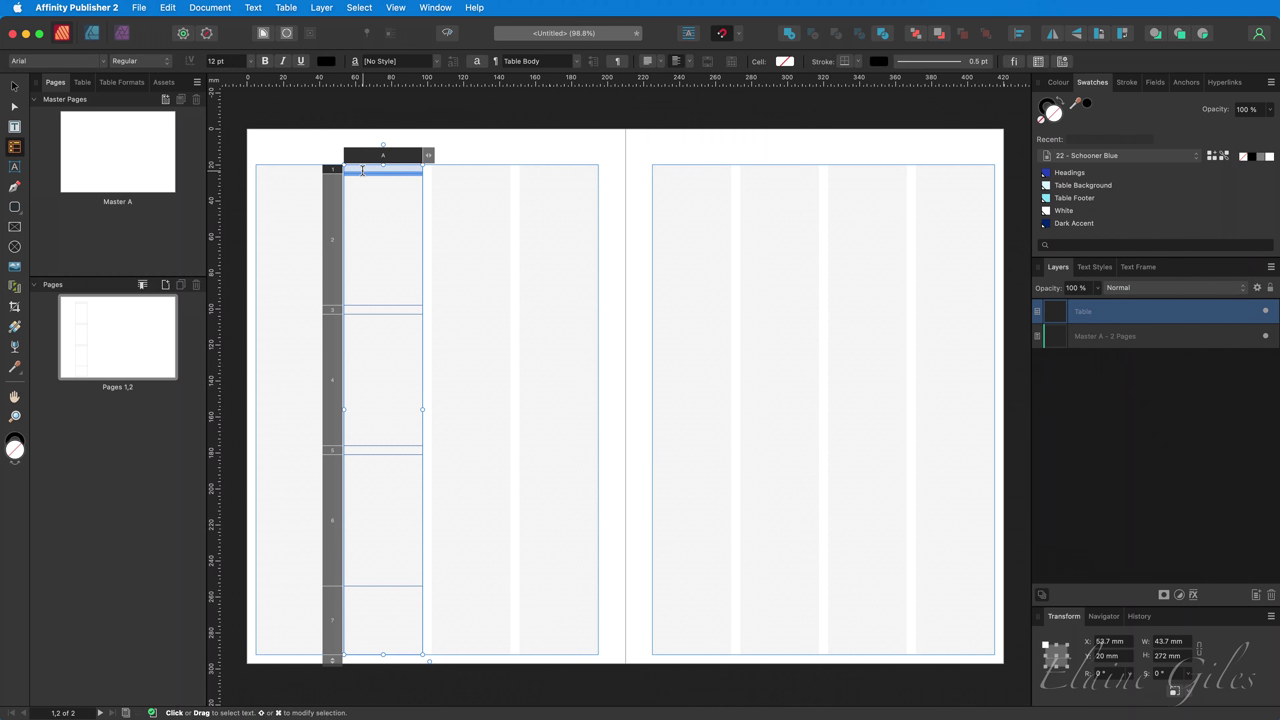
{"action": "left_click", "coordinate": [362, 170]}
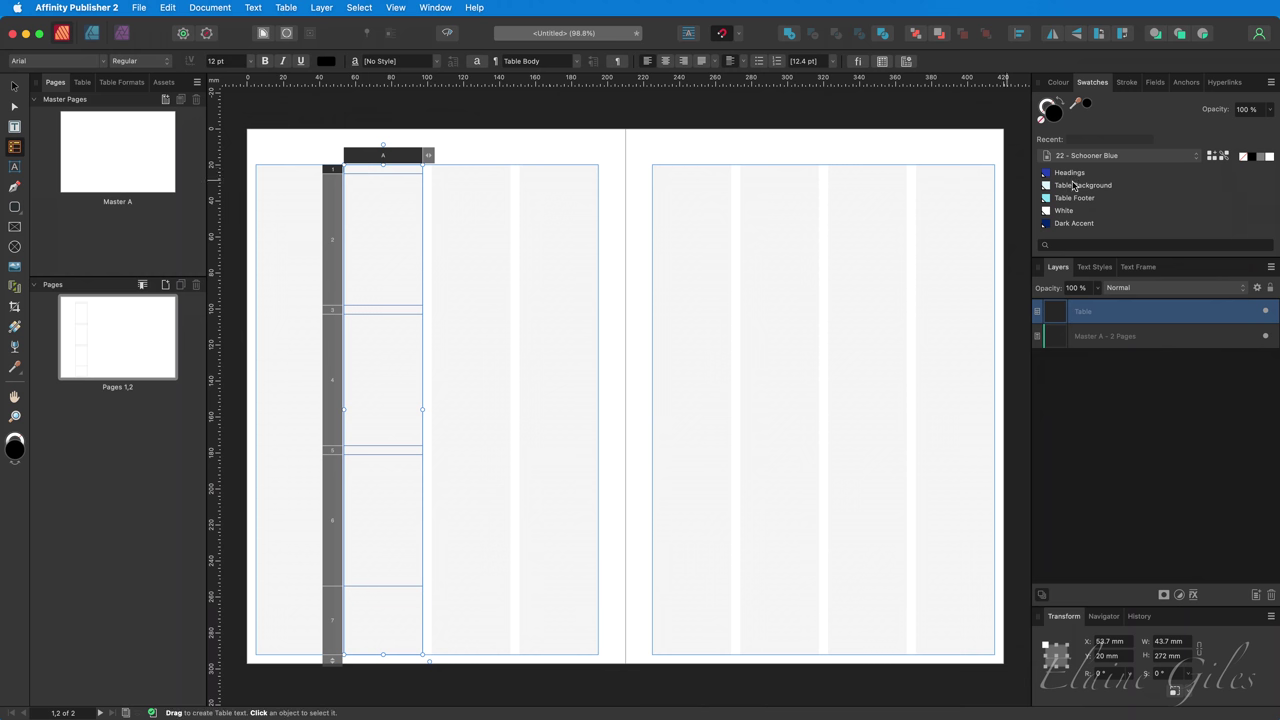
Fill the thin cells in rows 1, 3 and 5 with Headings blue.
{"action": "left_click", "coordinate": [85, 84]}
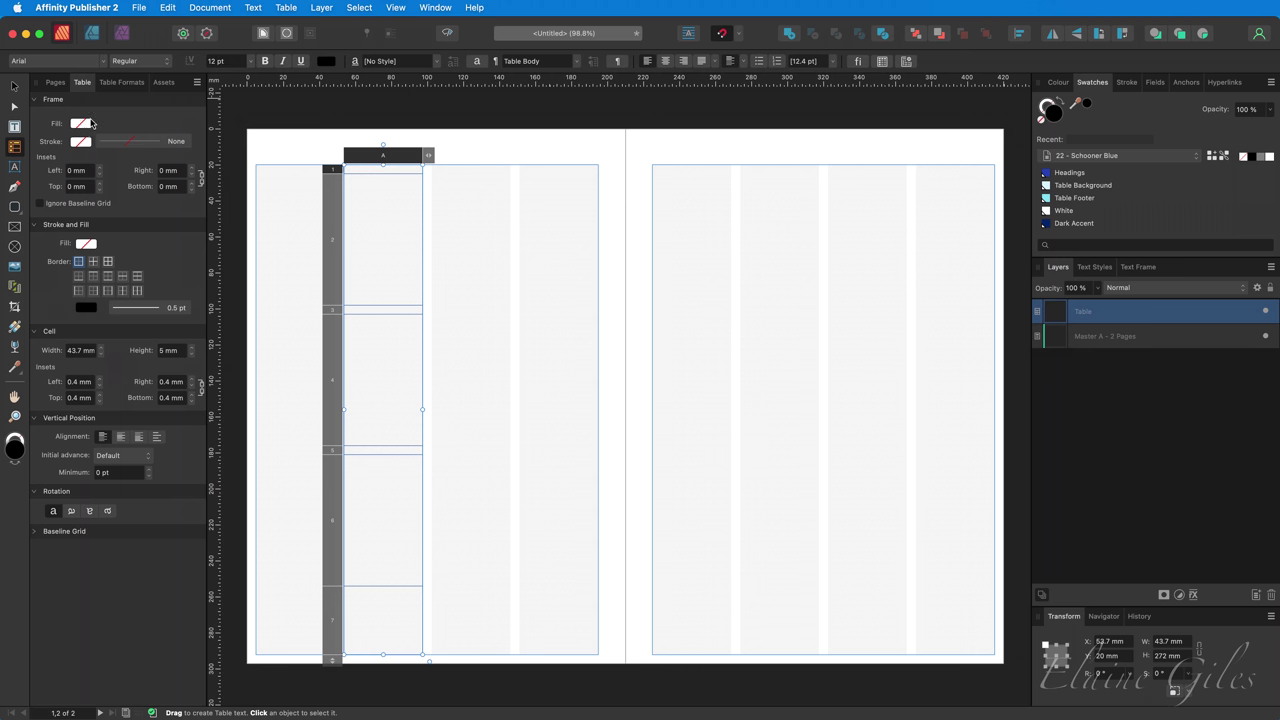
{"action": "left_click", "coordinate": [86, 244]}
{"action": "left_click", "coordinate": [91, 264]}
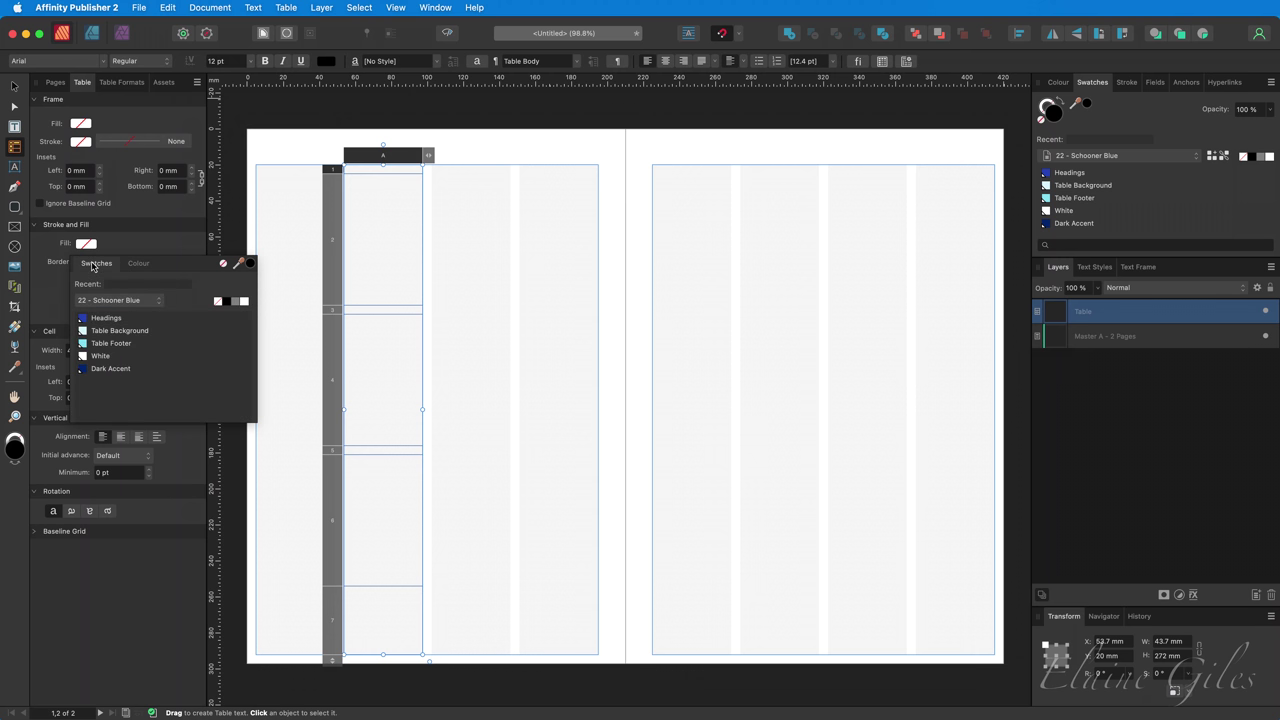
{"action": "left_click", "coordinate": [122, 319]}
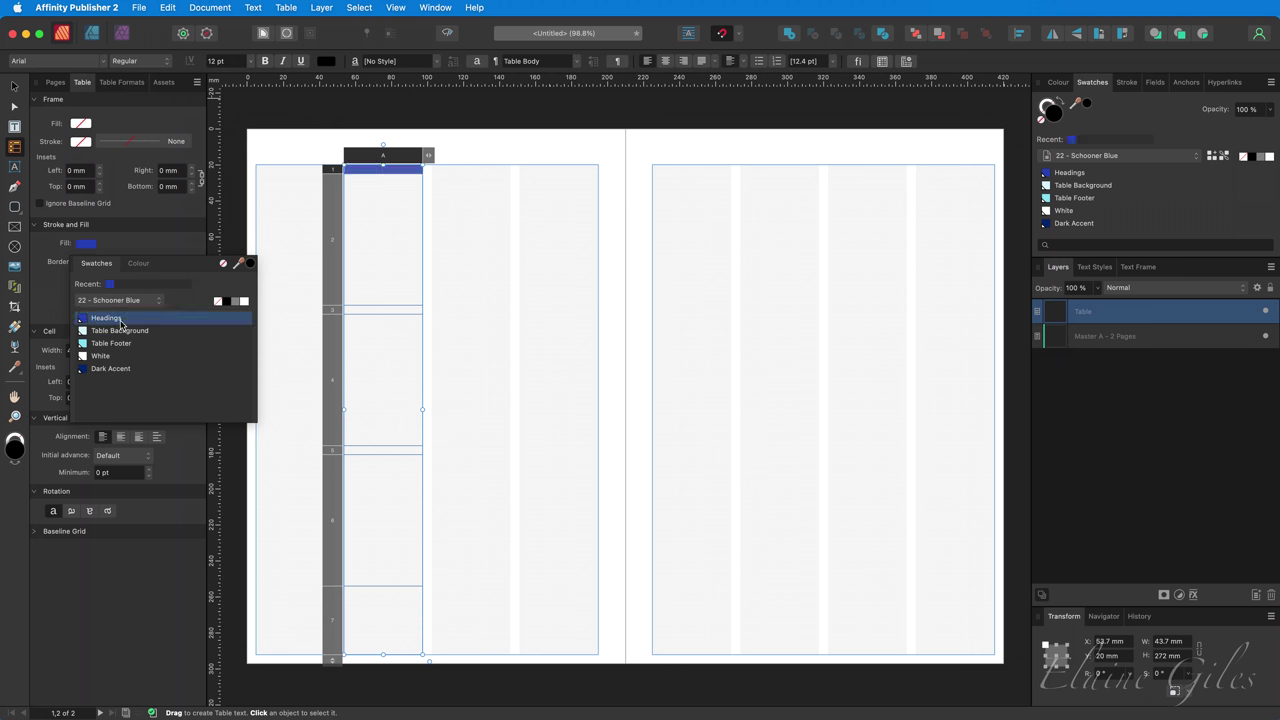
{"action": "left_click", "coordinate": [363, 314]}
{"action": "left_click", "coordinate": [86, 244]}
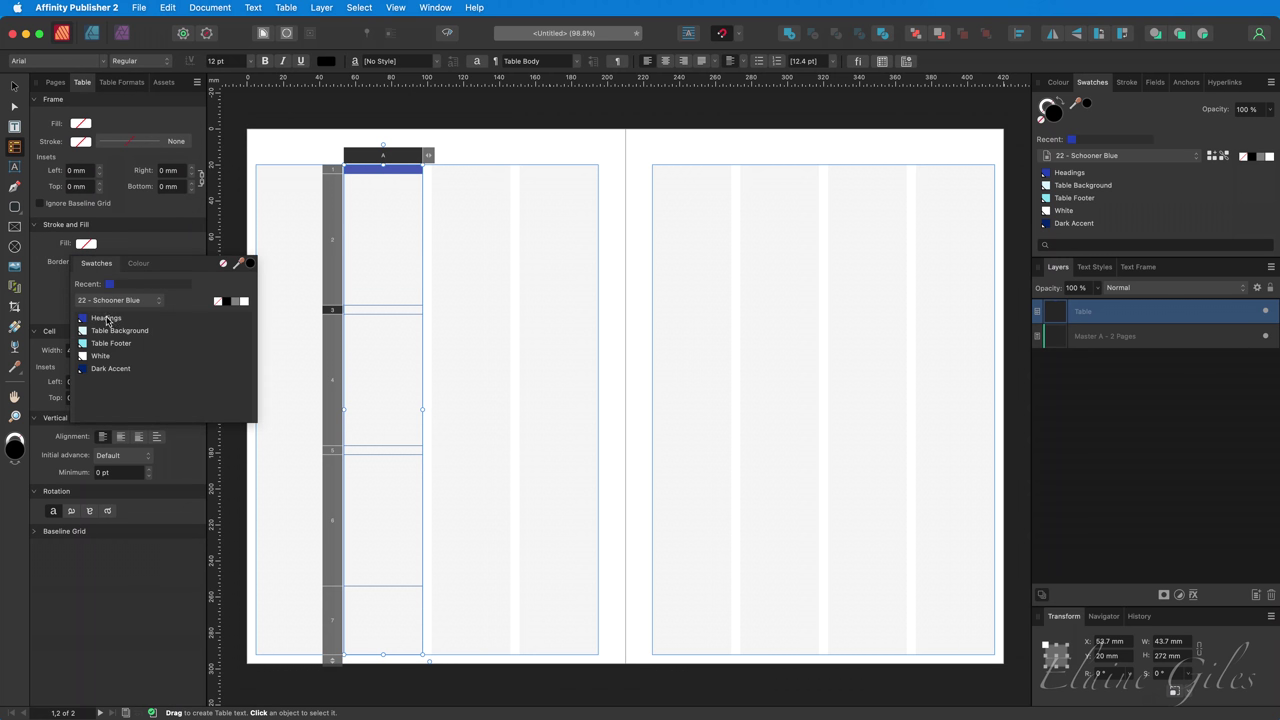
{"action": "left_click", "coordinate": [122, 319]}
{"action": "left_click", "coordinate": [357, 449]}
{"action": "left_click", "coordinate": [87, 244]}
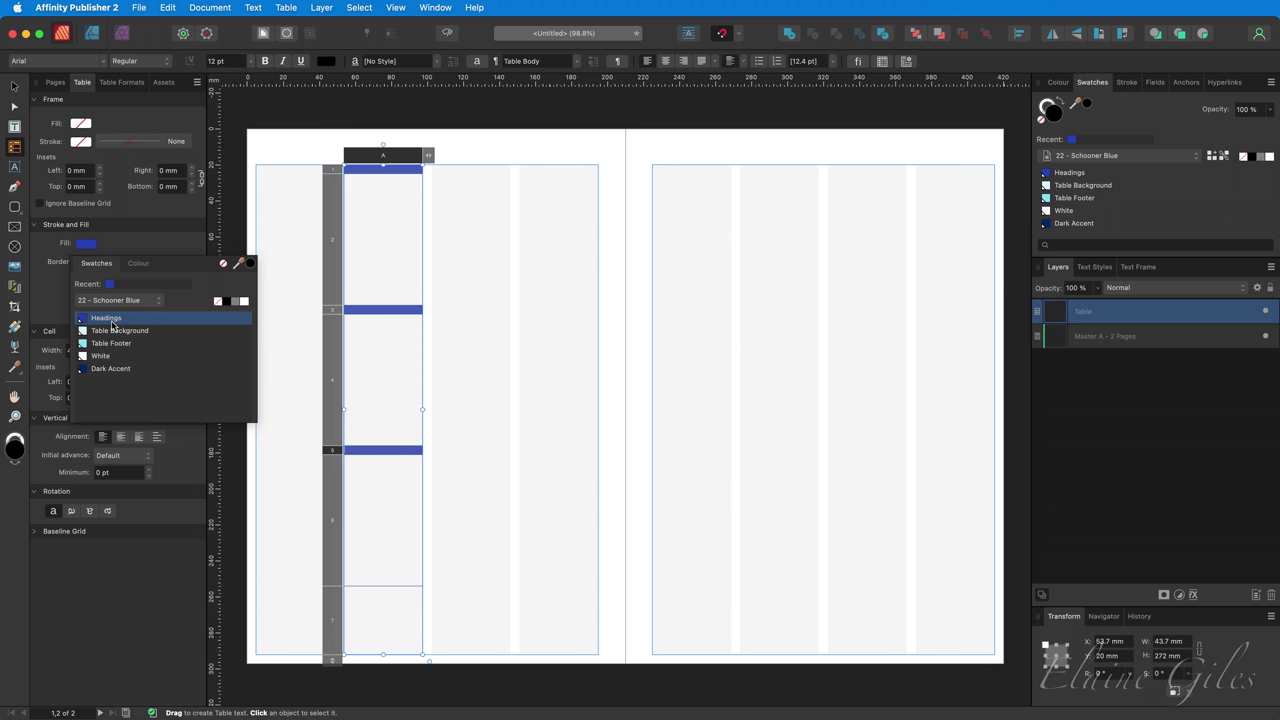
{"action": "left_click", "coordinate": [357, 260]}
Fill the tall cells in rows 2, 4 and 6 with Table Background light blue.
{"action": "left_click", "coordinate": [360, 255]}
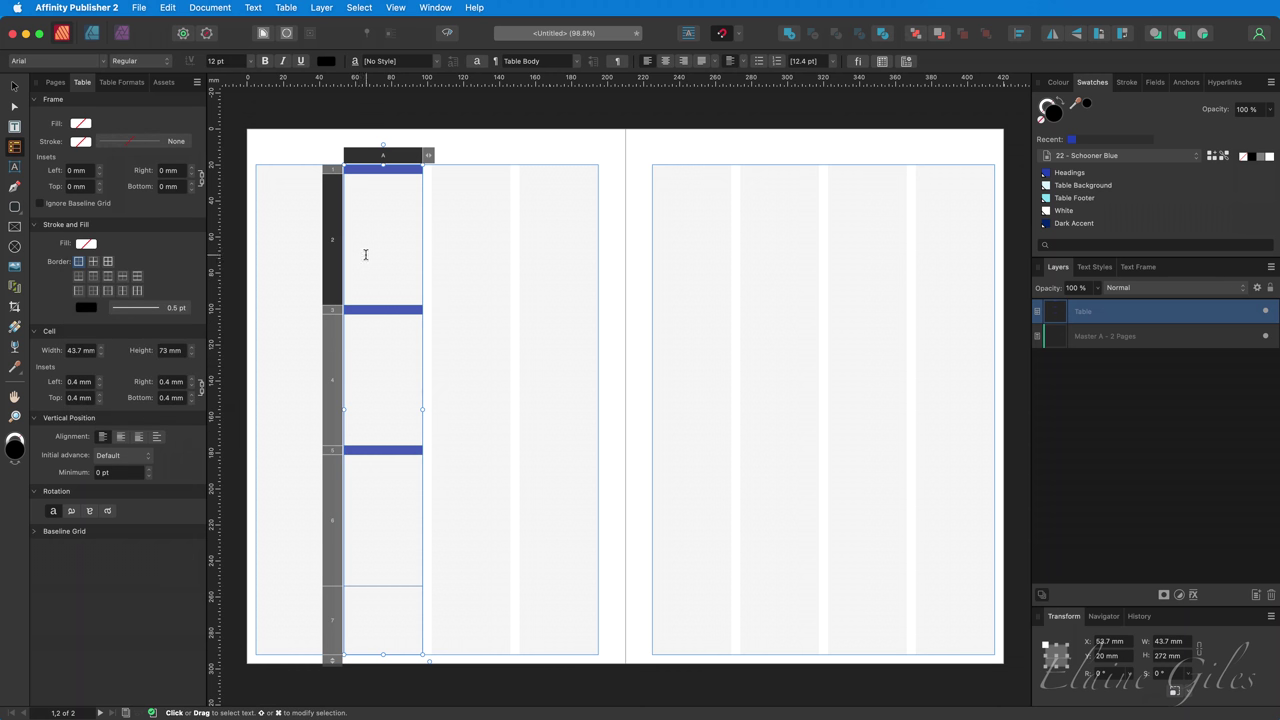
{"action": "left_click", "coordinate": [86, 243]}
{"action": "left_click", "coordinate": [110, 334]}
{"action": "left_click", "coordinate": [372, 366]}
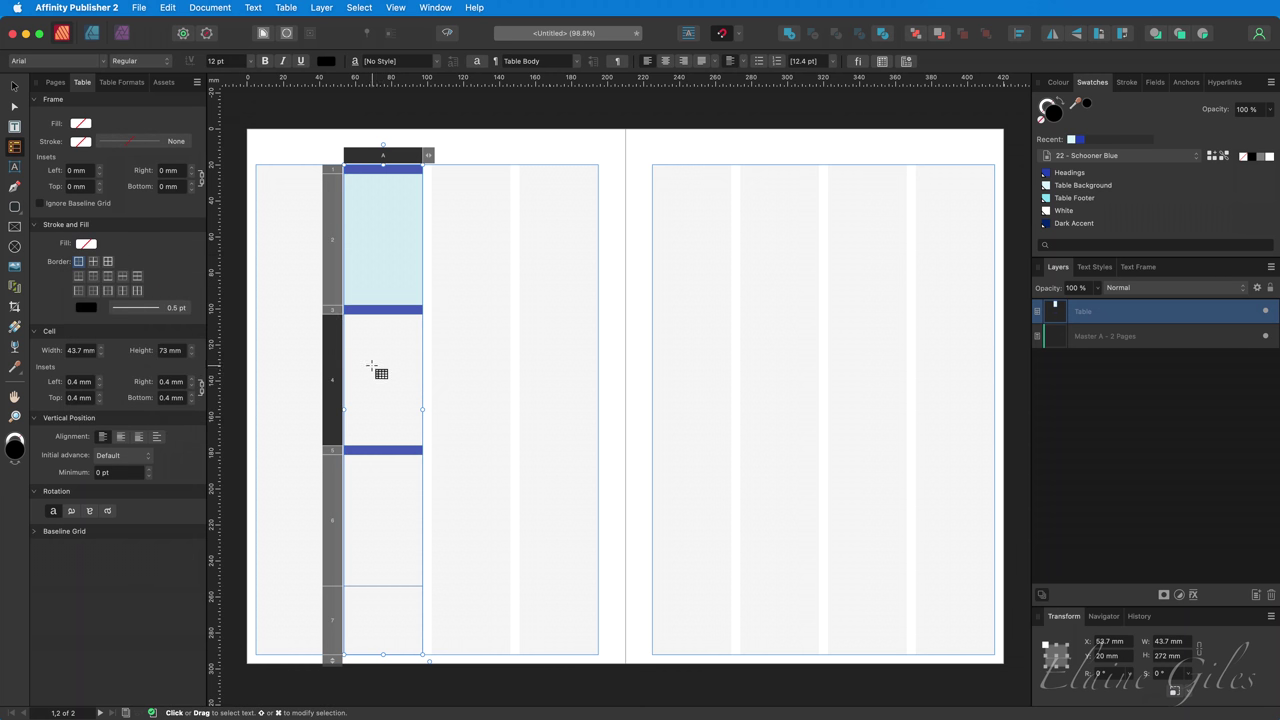
{"action": "left_click", "coordinate": [86, 243]}
{"action": "left_click", "coordinate": [110, 330]}
{"action": "left_click", "coordinate": [350, 500]}
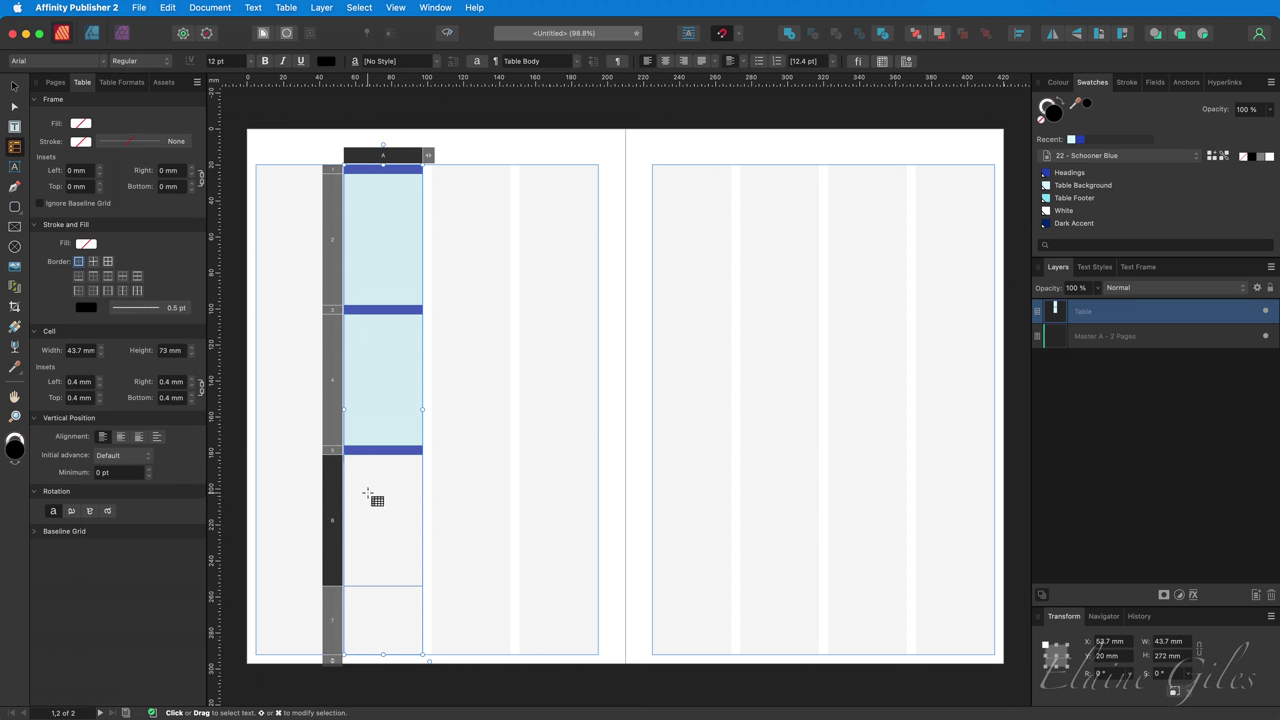
{"action": "left_click", "coordinate": [86, 243]}
{"action": "left_click", "coordinate": [100, 333]}
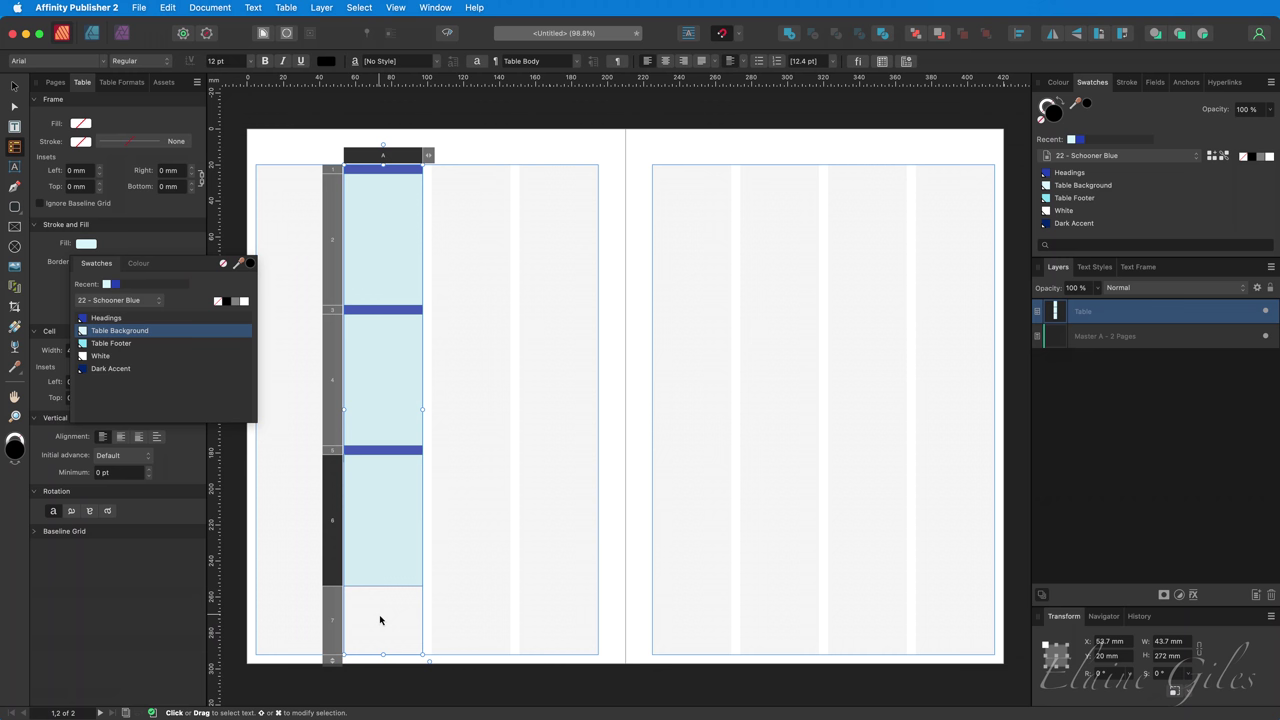
Fill the bottom row 7 cell with Table Footer cyan.
{"action": "left_click", "coordinate": [375, 613]}
{"action": "left_click", "coordinate": [86, 243]}
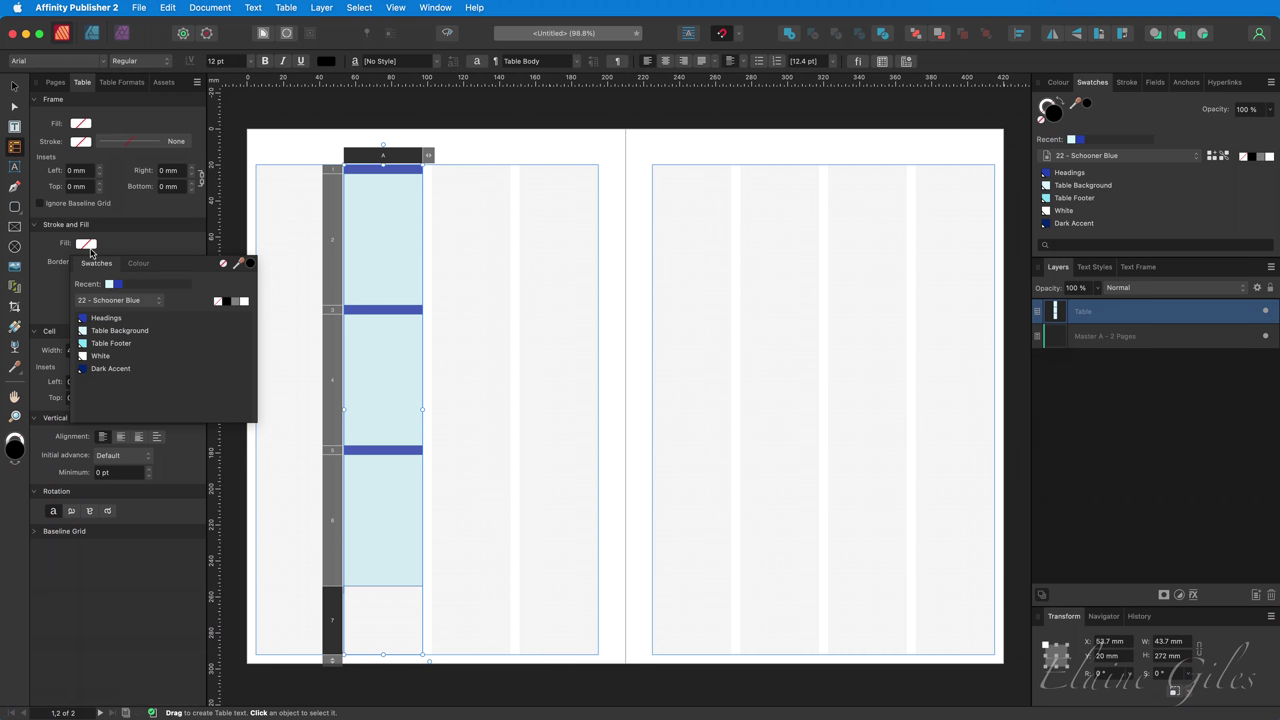
{"action": "left_click", "coordinate": [114, 346]}
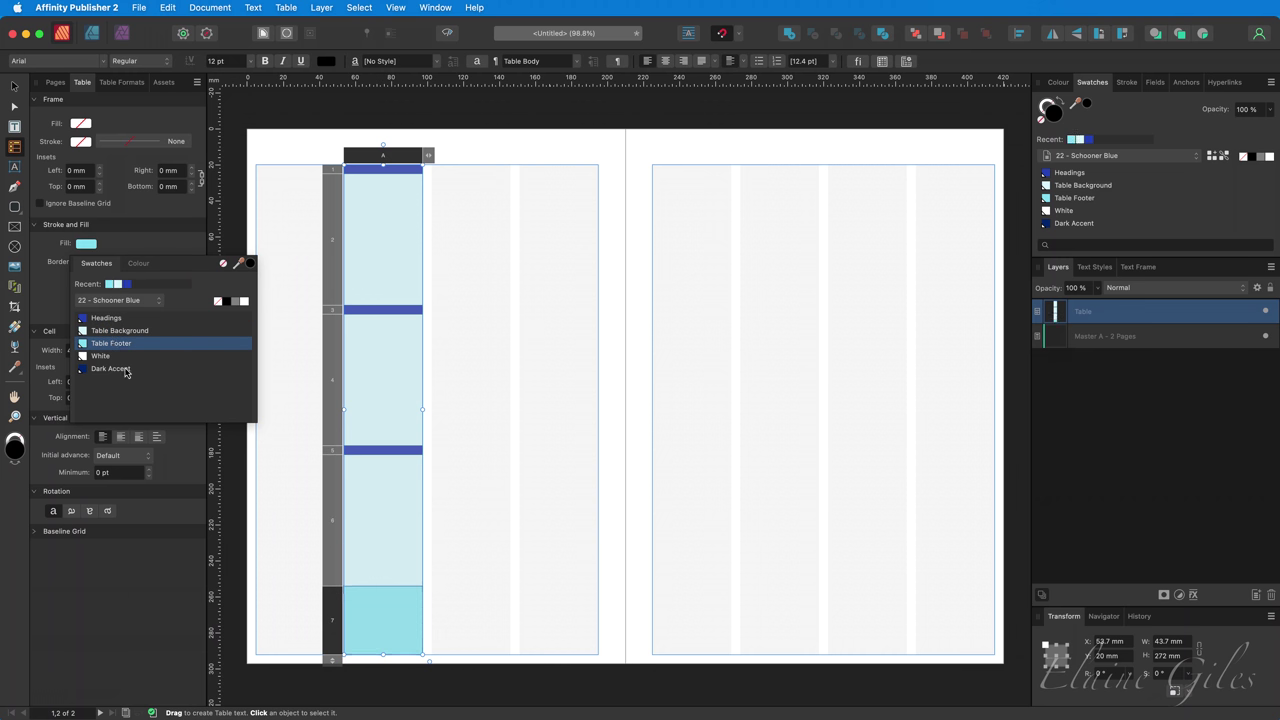
{"action": "left_click", "coordinate": [479, 480]}
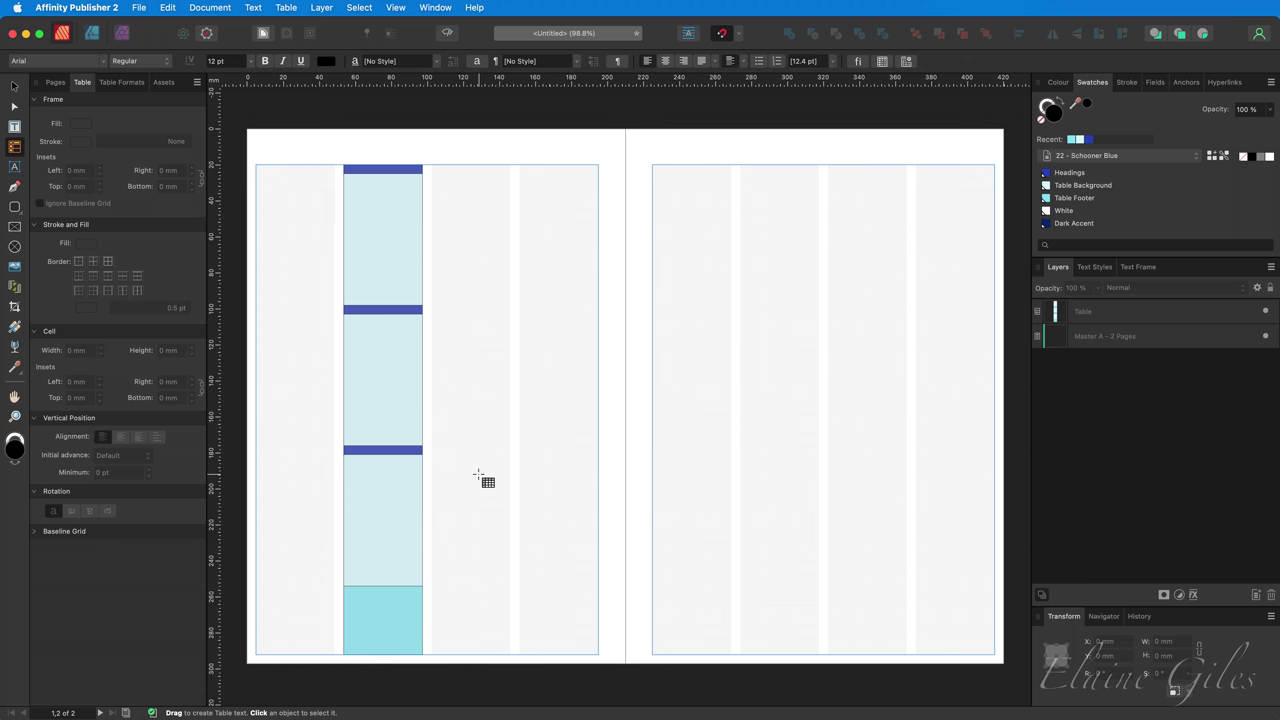
Select all cells in column A and set their borders to no stroke.
{"action": "left_click_drag", "start_coordinate": [408, 623], "coordinate": [407, 177]}
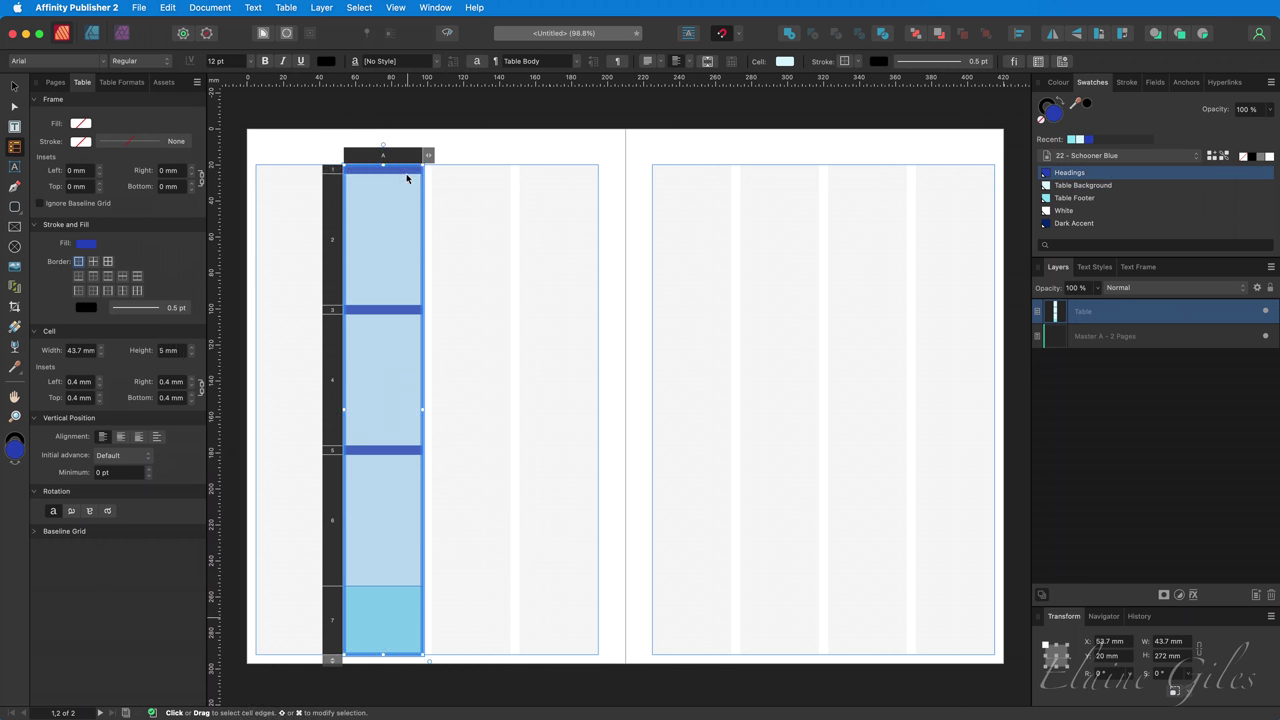
{"action": "left_click", "coordinate": [108, 262]}
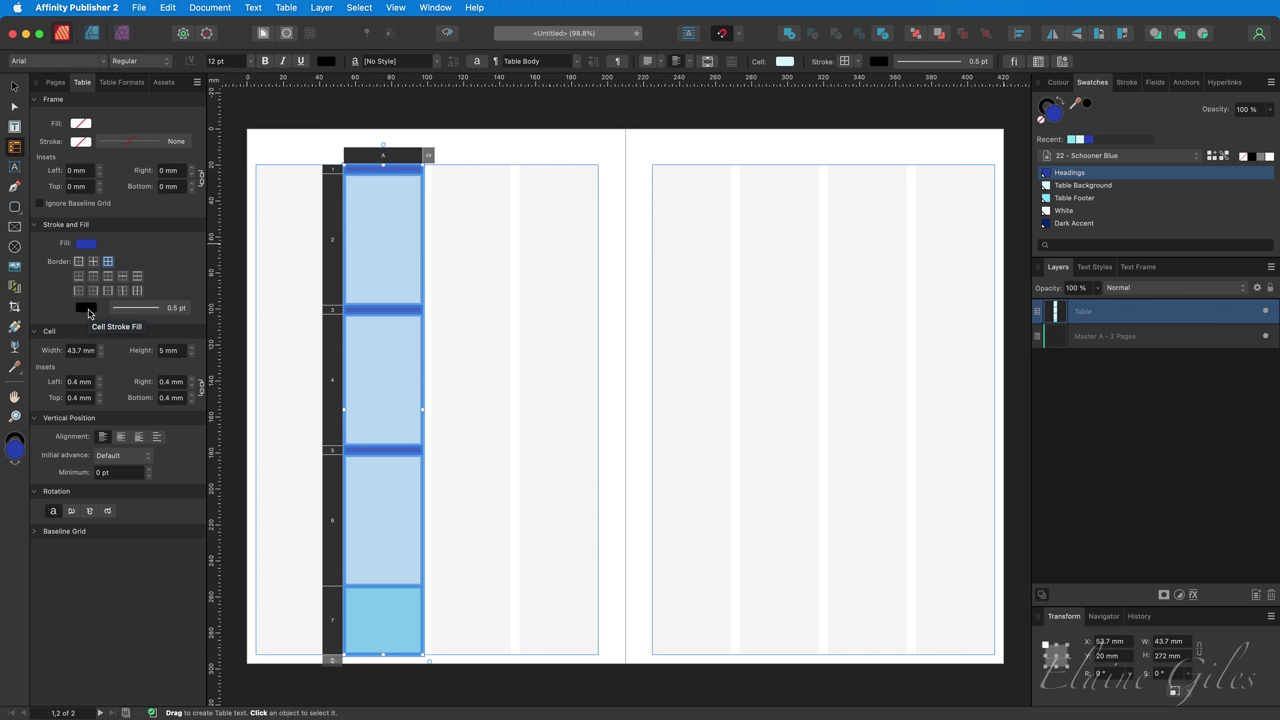
{"action": "left_click", "coordinate": [135, 308]}
{"action": "left_click", "coordinate": [93, 333]}
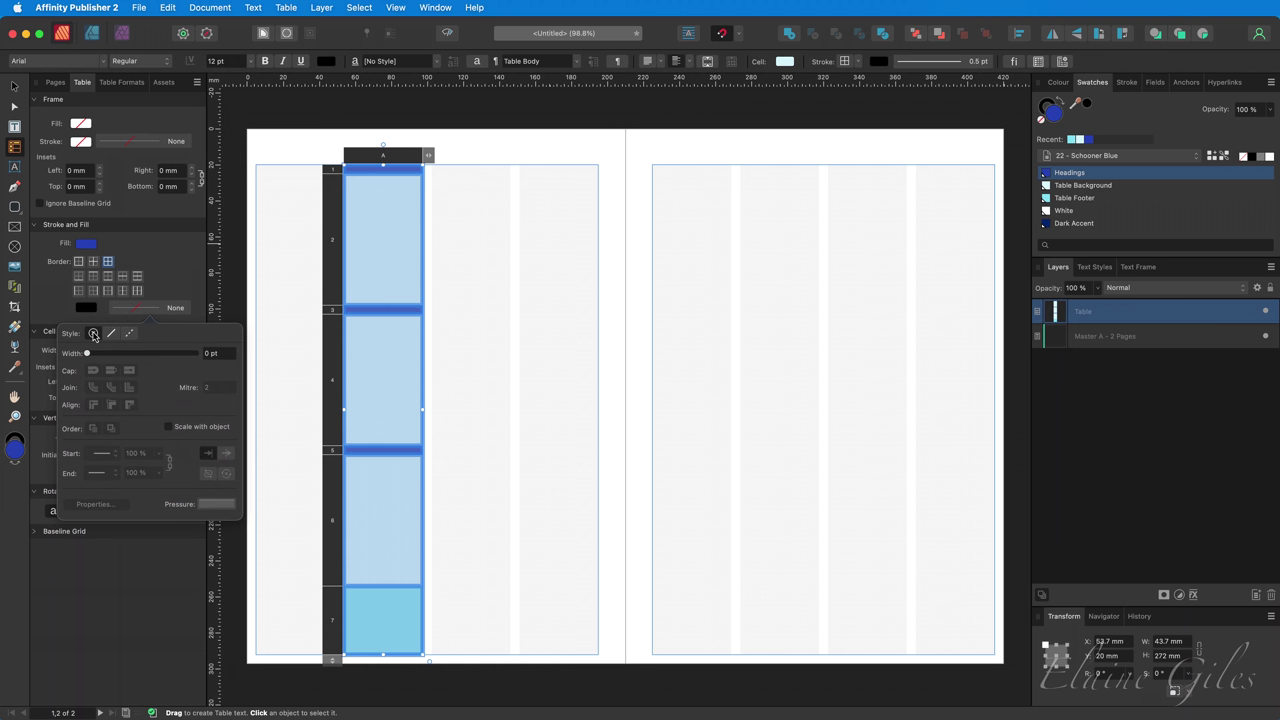
{"action": "left_click", "coordinate": [505, 410]}
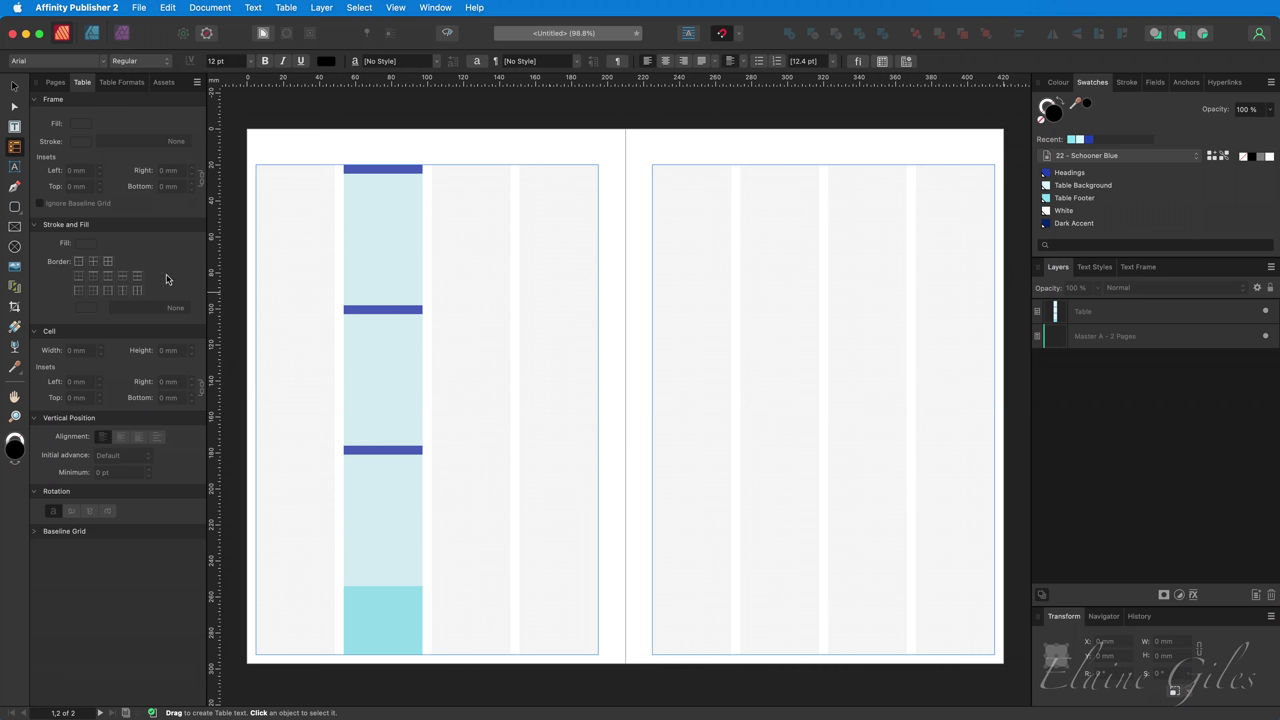
Draw a 43.7 × 272 mm rectangle with 9% rounded corners exactly over the table column.
{"action": "left_click", "coordinate": [14, 207]}
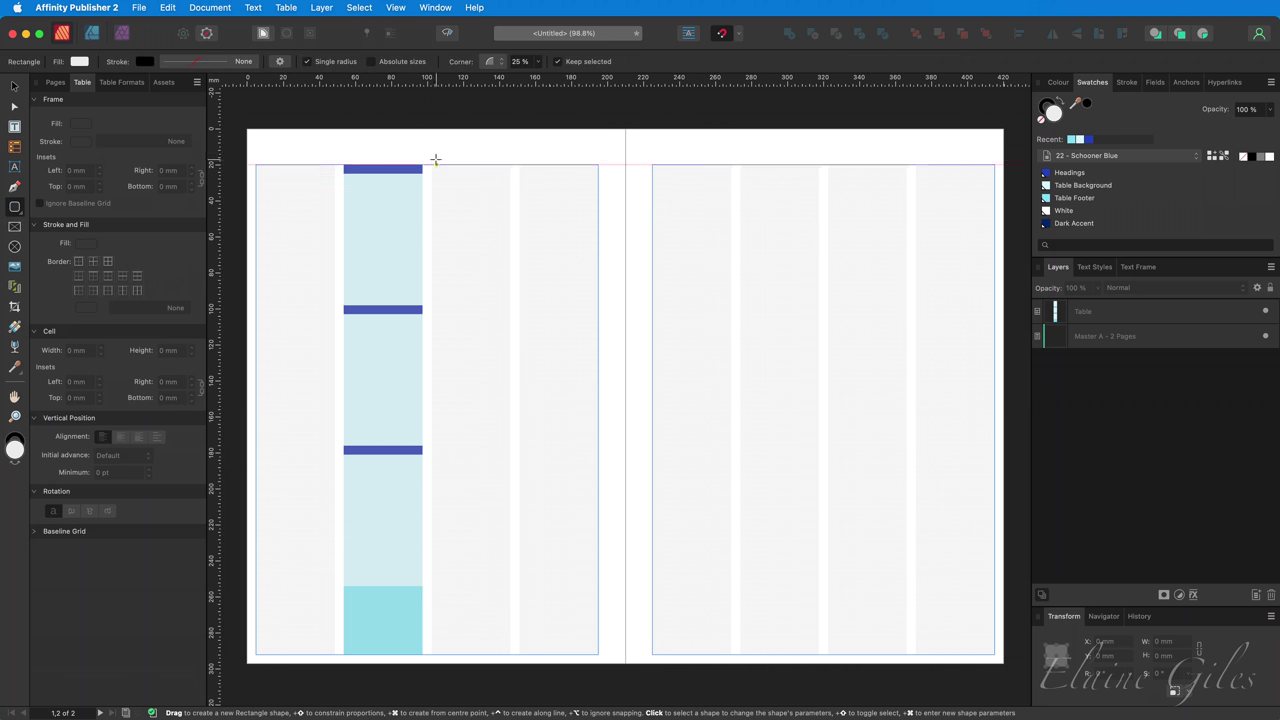
{"action": "left_click_drag", "start_coordinate": [431, 165], "coordinate": [507, 652]}
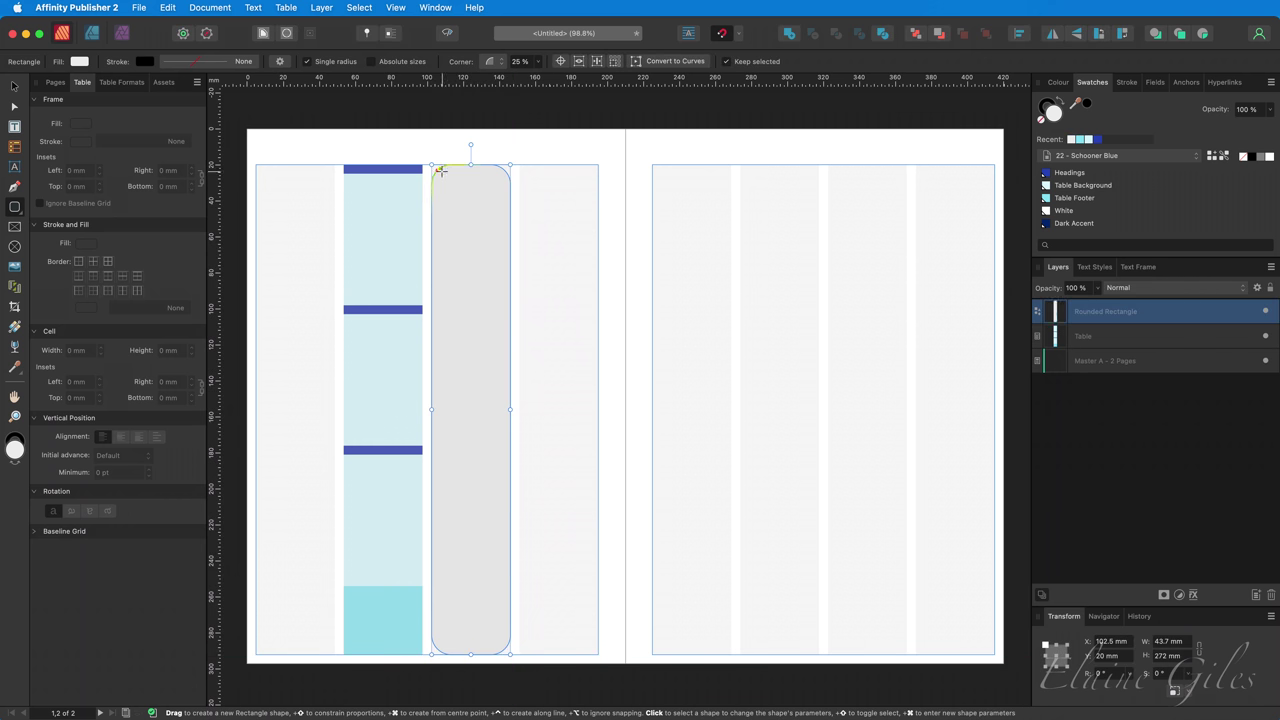
{"action": "left_click_drag", "start_coordinate": [441, 171], "coordinate": [432, 165]}
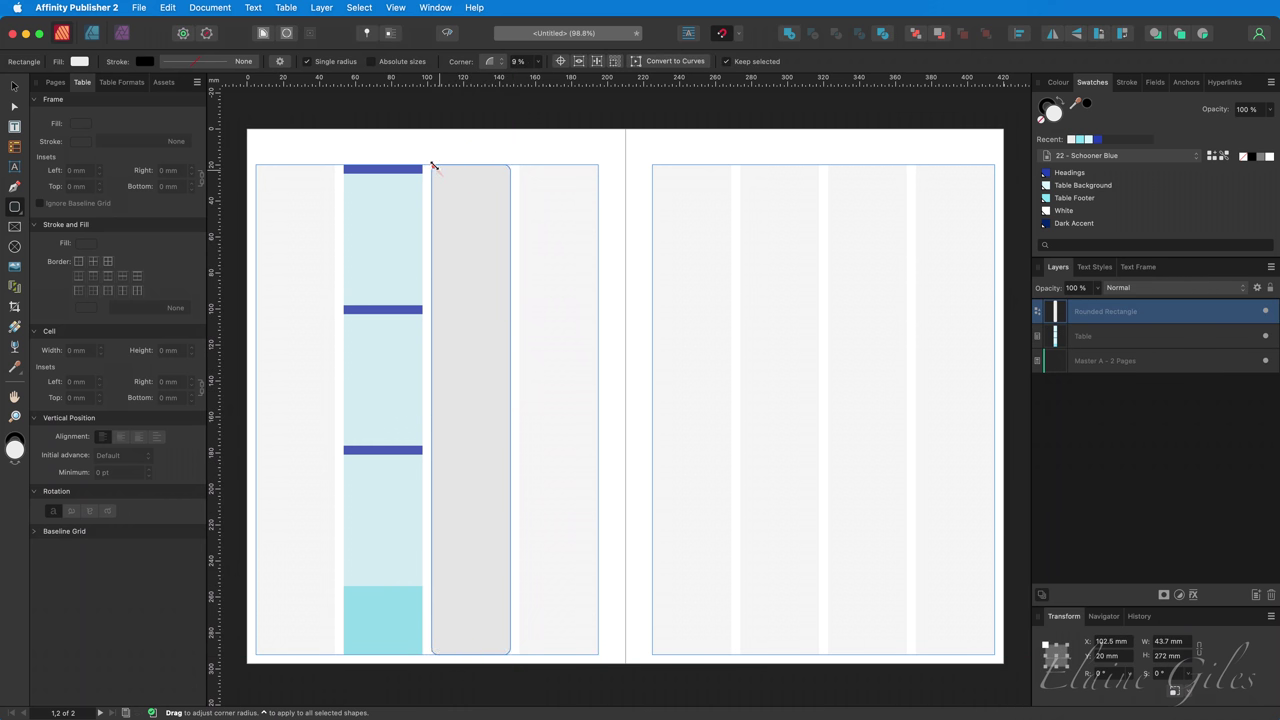
{"action": "key", "text": "v"}
{"action": "left_click_drag", "start_coordinate": [463, 254], "coordinate": [376, 251]}
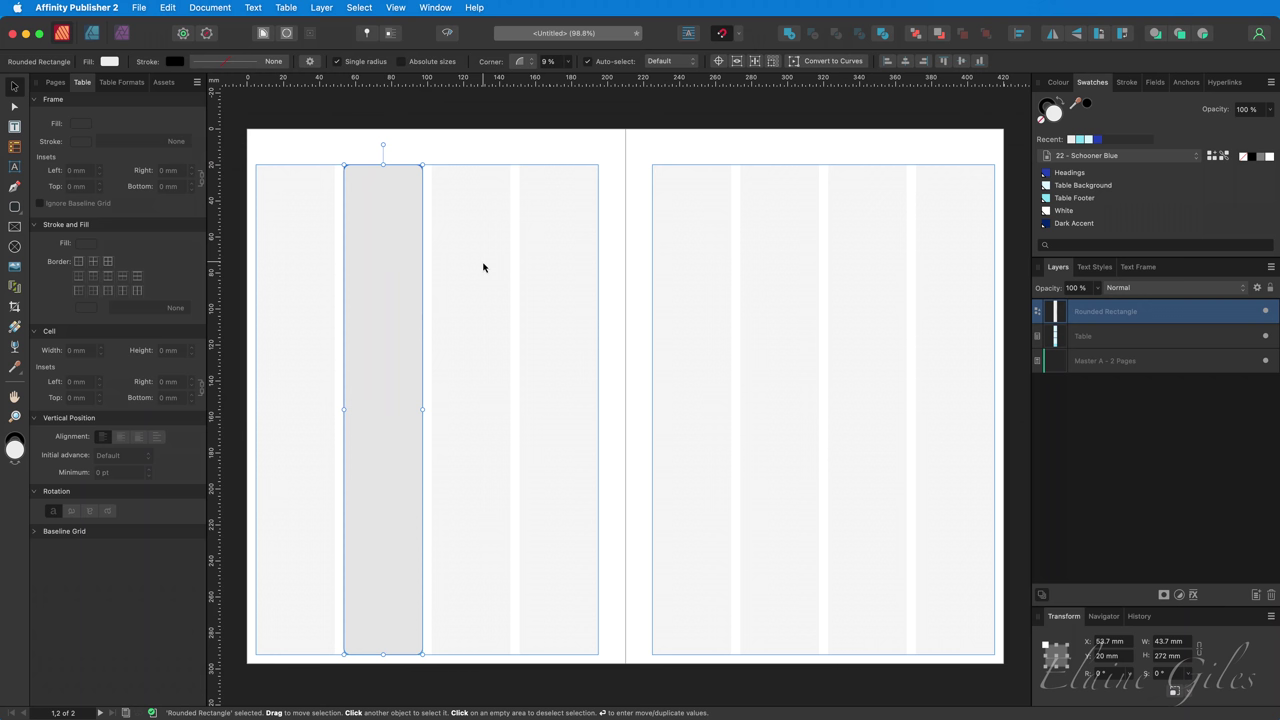
Set the rectangle's fill and stroke to none and clip the table inside it.
{"action": "left_click", "coordinate": [1041, 122]}
{"action": "left_click", "coordinate": [1043, 108]}
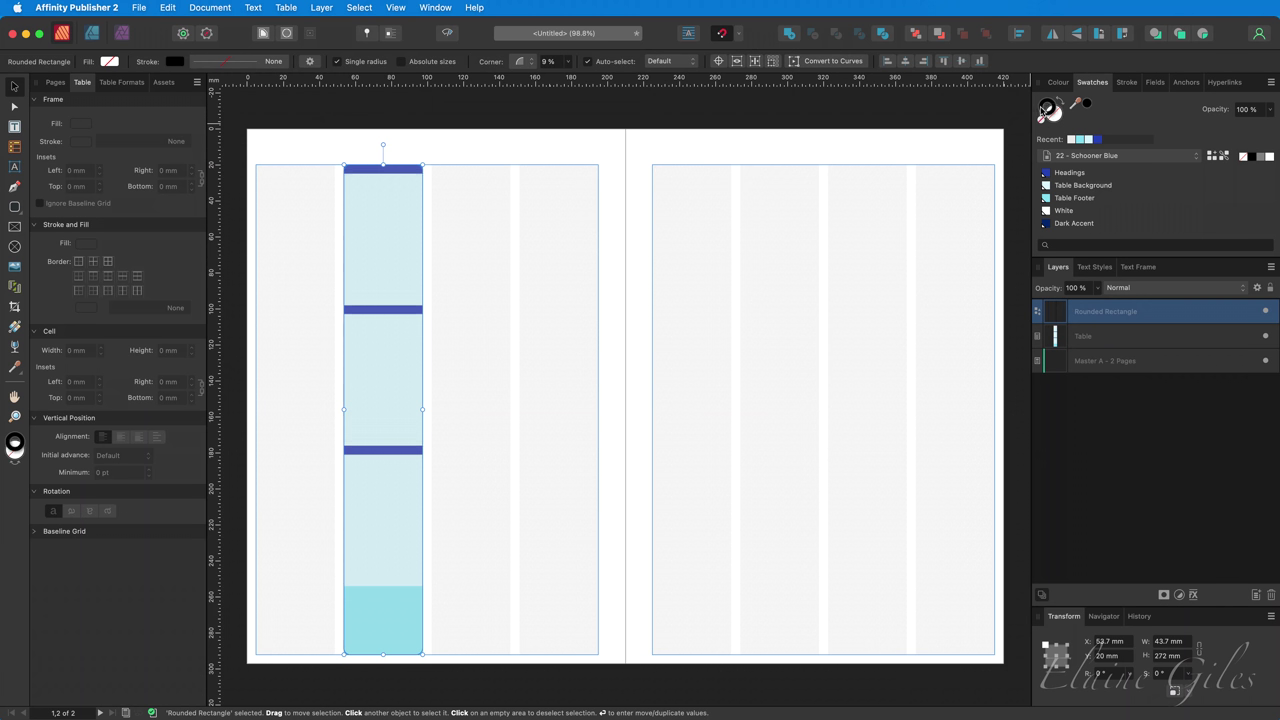
{"action": "left_click", "coordinate": [1041, 122]}
{"action": "left_click_drag", "start_coordinate": [1143, 320], "coordinate": [1116, 317]}
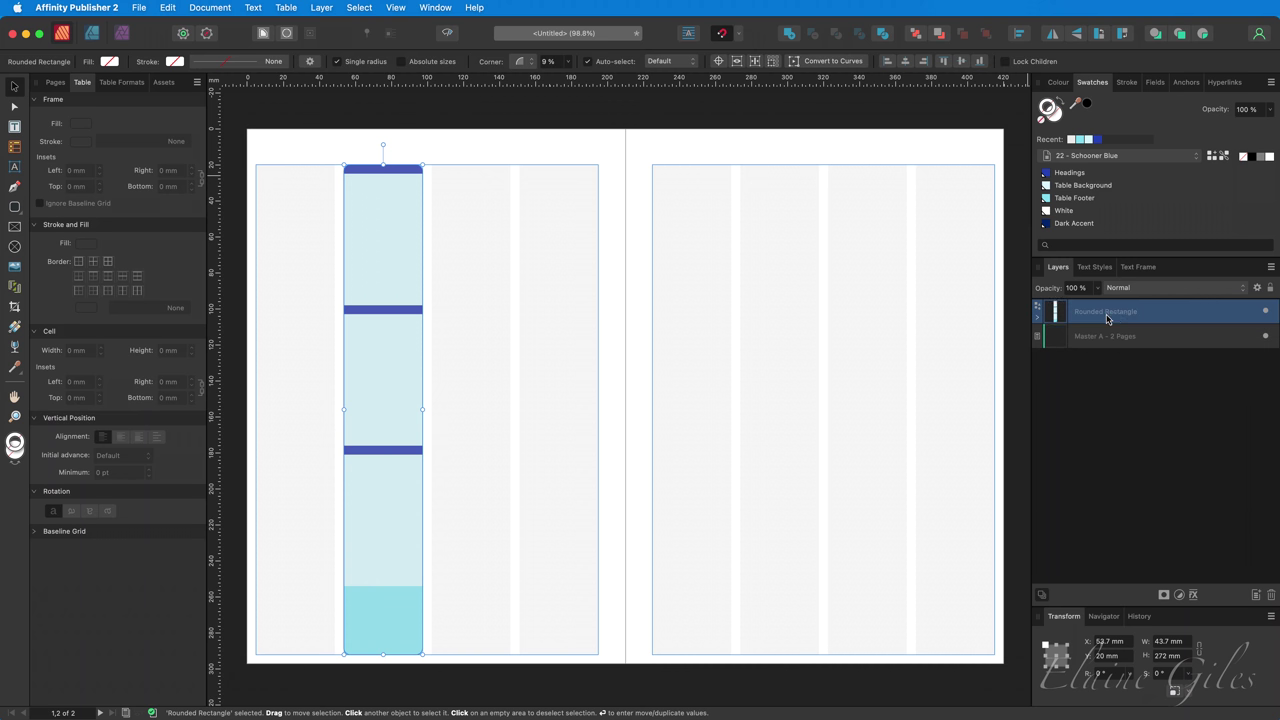
{"action": "left_click", "coordinate": [496, 242]}
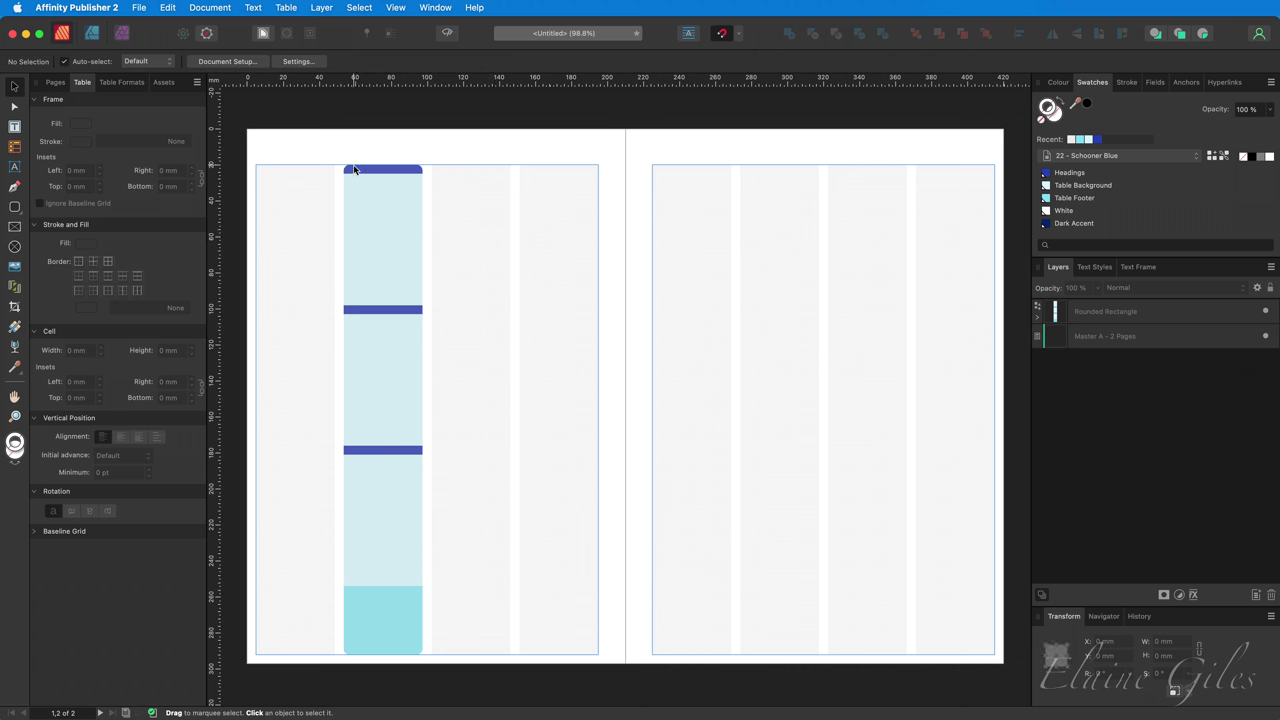
Give the rounded rectangle a 0.5 pt Headings blue outline.
{"action": "scroll", "coordinate": [354, 170], "scroll_direction": "up", "scroll_amount": 10}
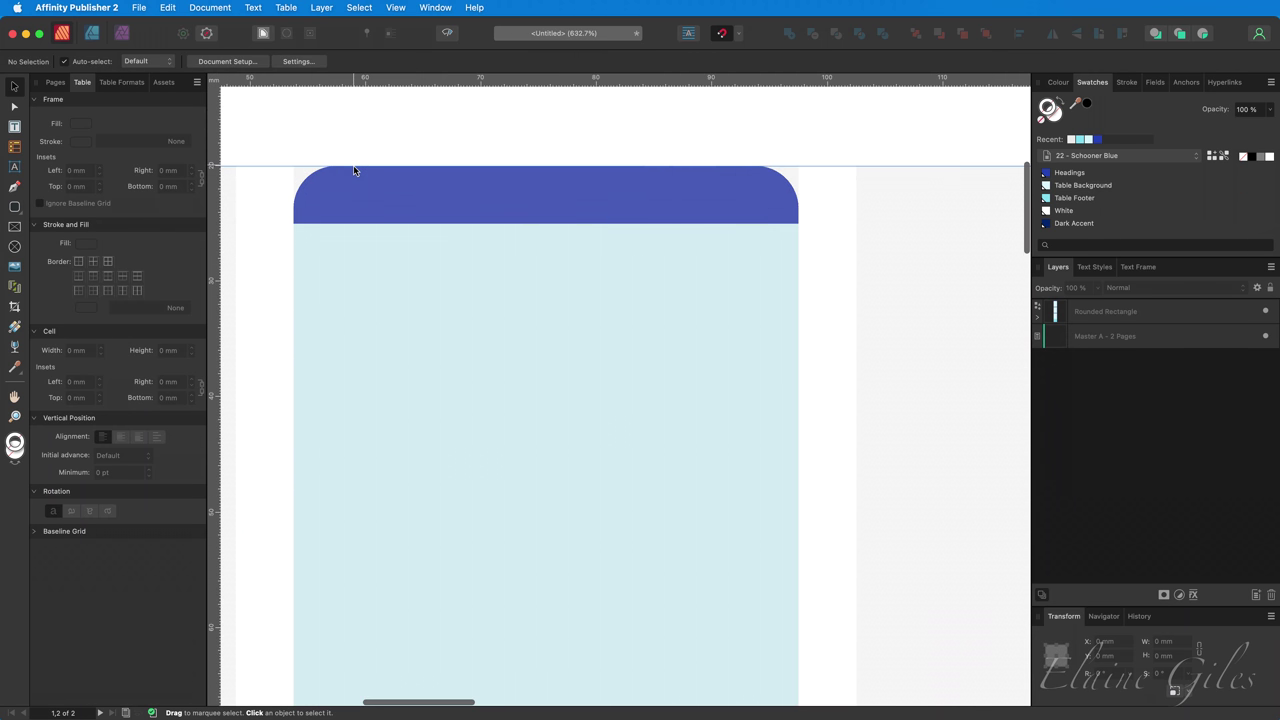
{"action": "left_click", "coordinate": [1093, 316]}
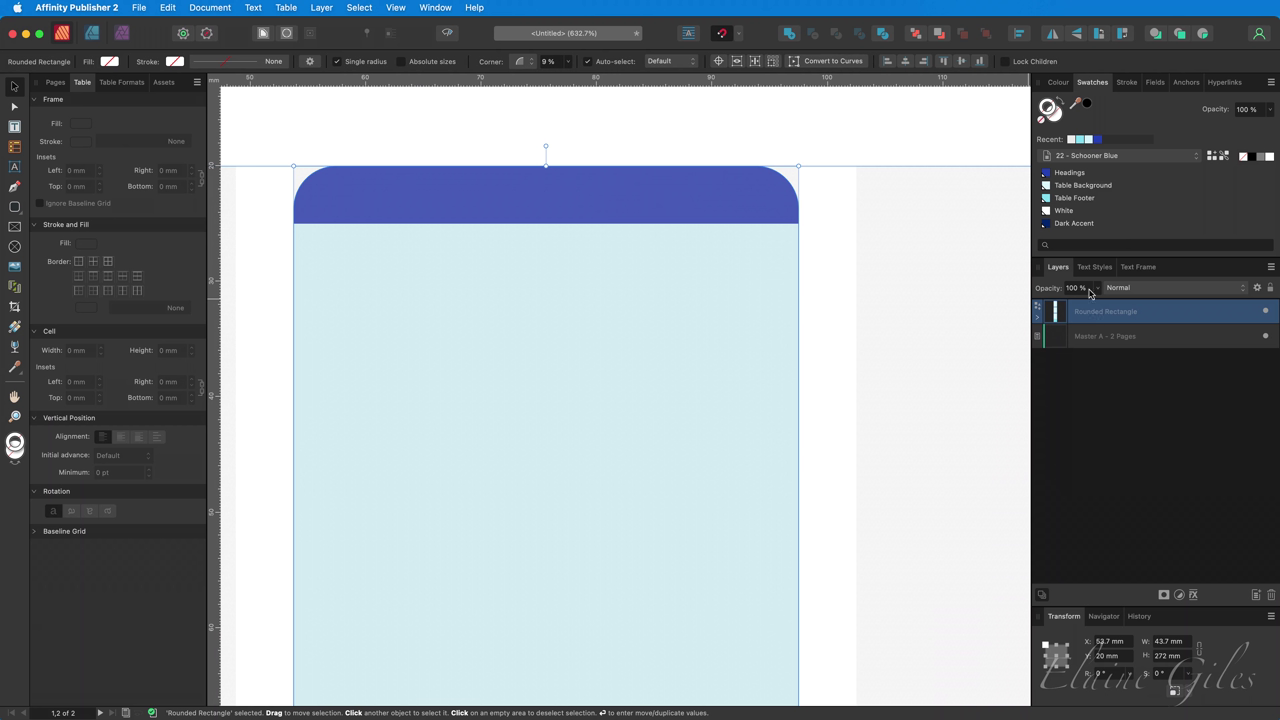
{"action": "left_click", "coordinate": [1076, 176]}
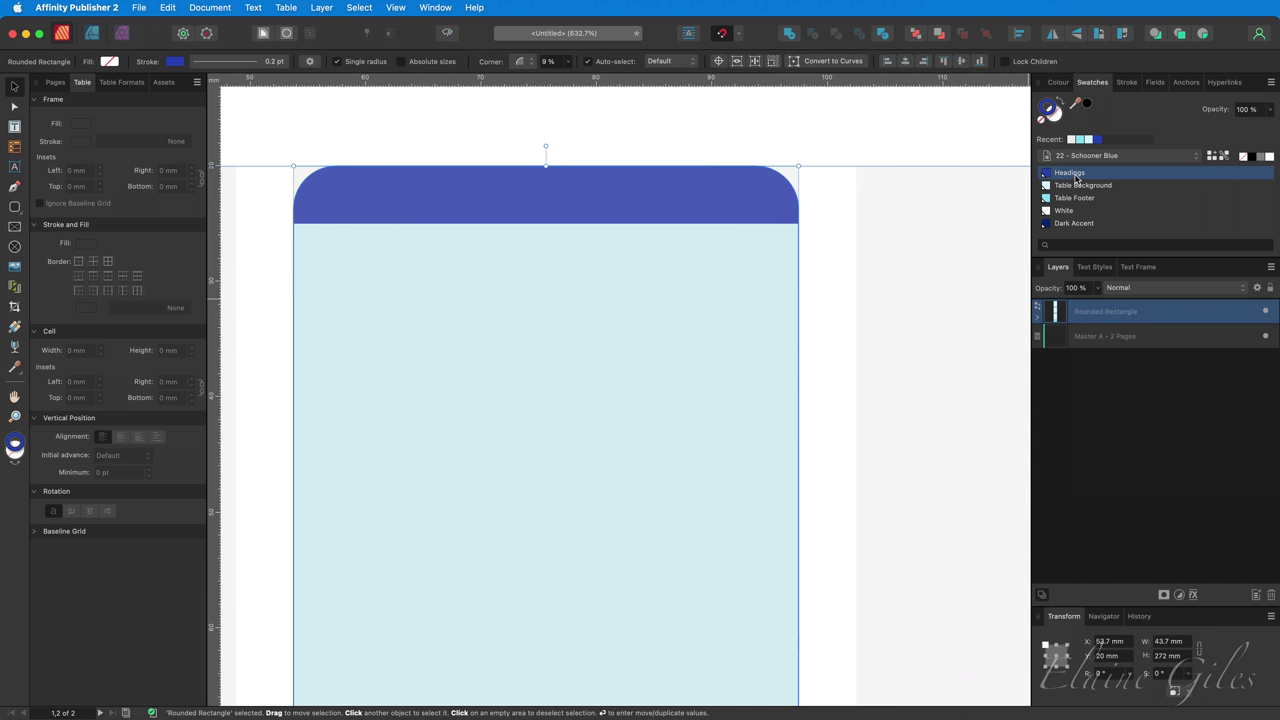
{"action": "left_click", "coordinate": [1127, 83]}
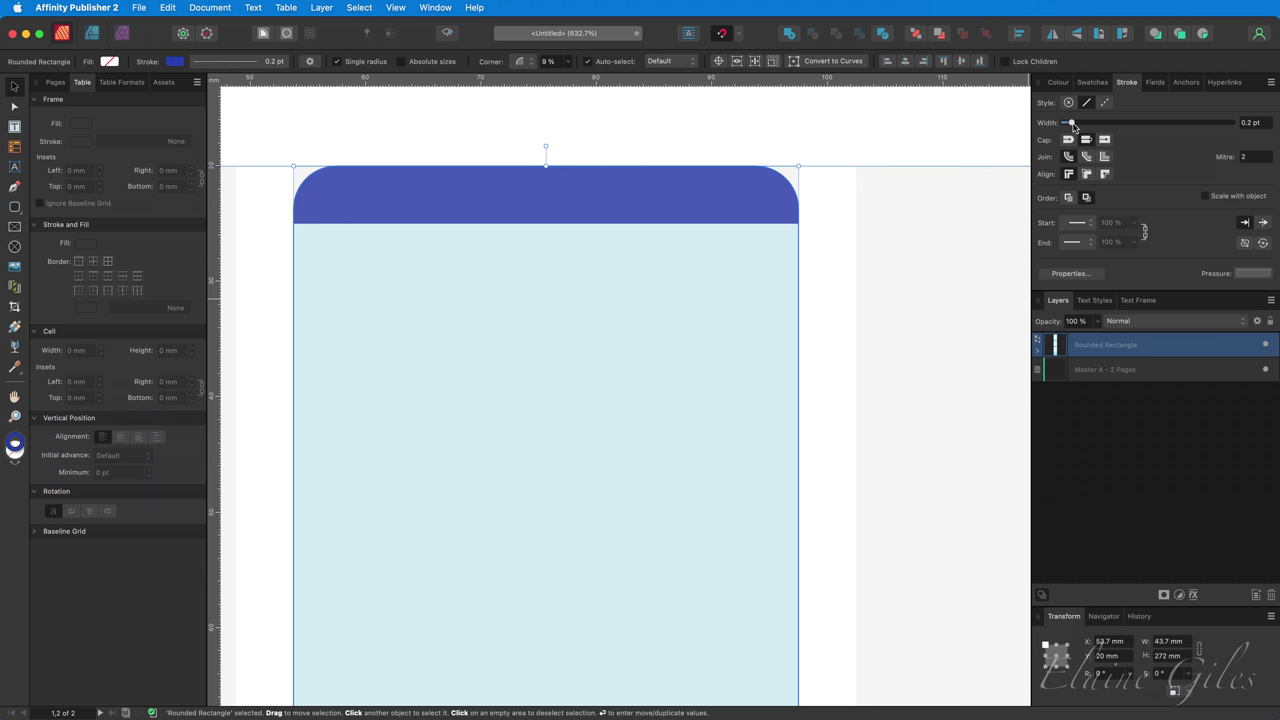
{"action": "left_click_drag", "start_coordinate": [1073, 125], "coordinate": [1084, 126]}
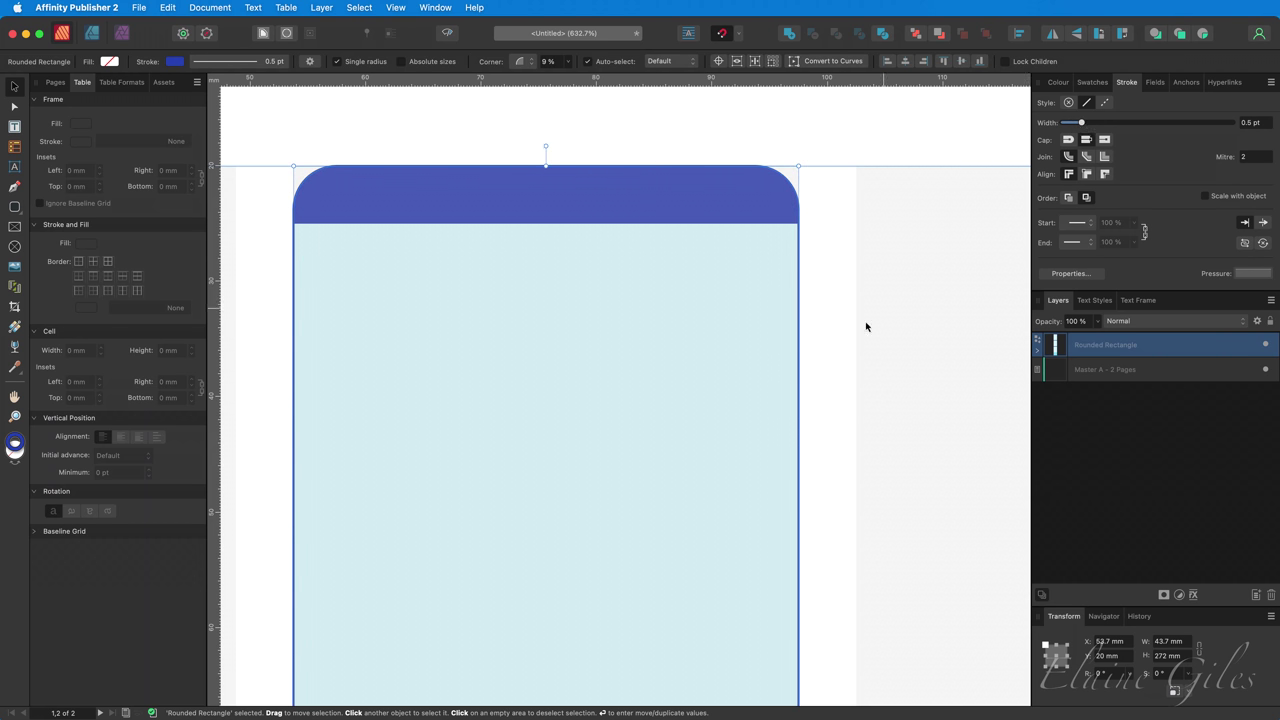
{"action": "left_click", "coordinate": [828, 328]}
{"action": "key", "text": "super+0"}
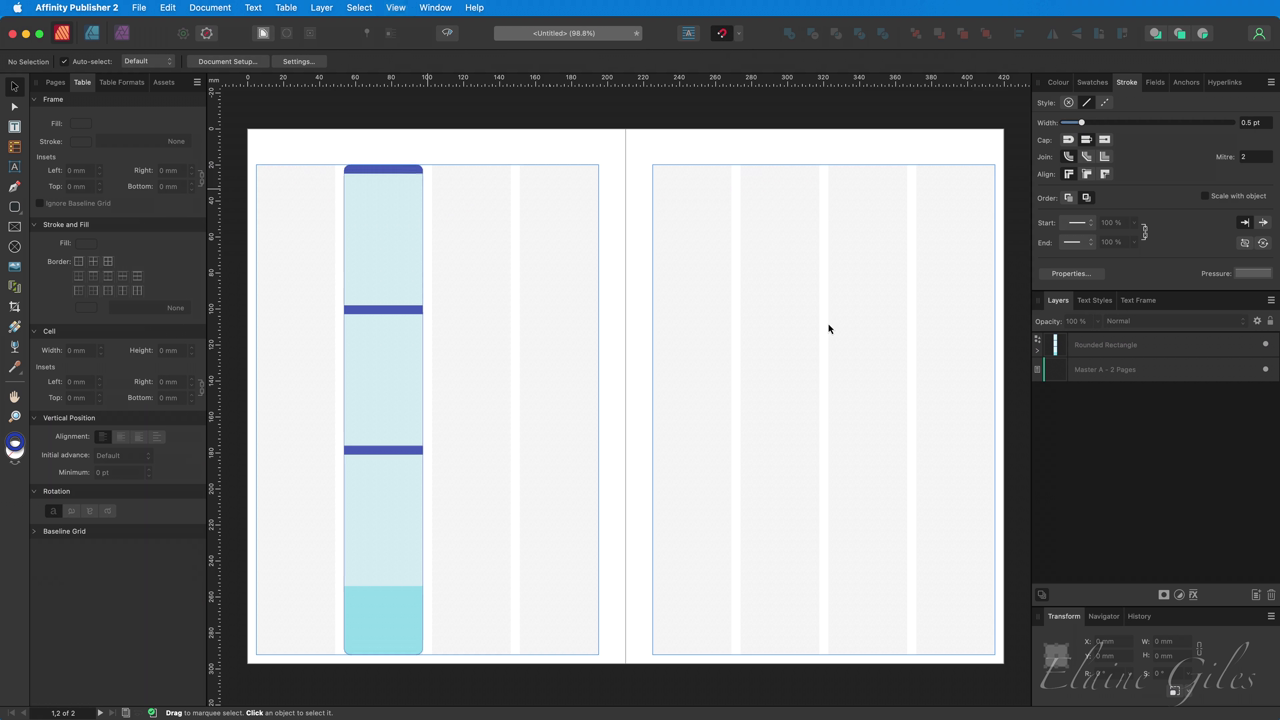
Rename the rounded rectangle layer to 'Day' and place a duplicate beside it.
{"action": "double_click", "coordinate": [1097, 347]}
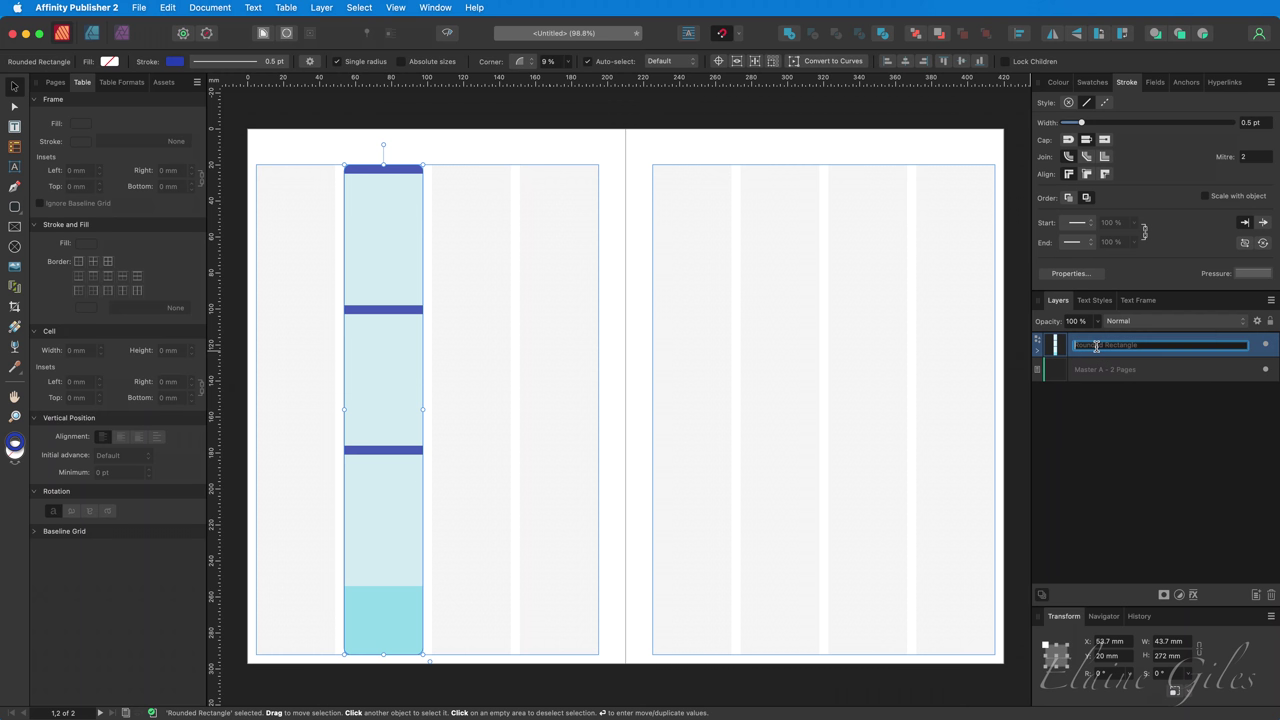
{"action": "type", "text": "Day"}
{"action": "key", "text": "Return"}
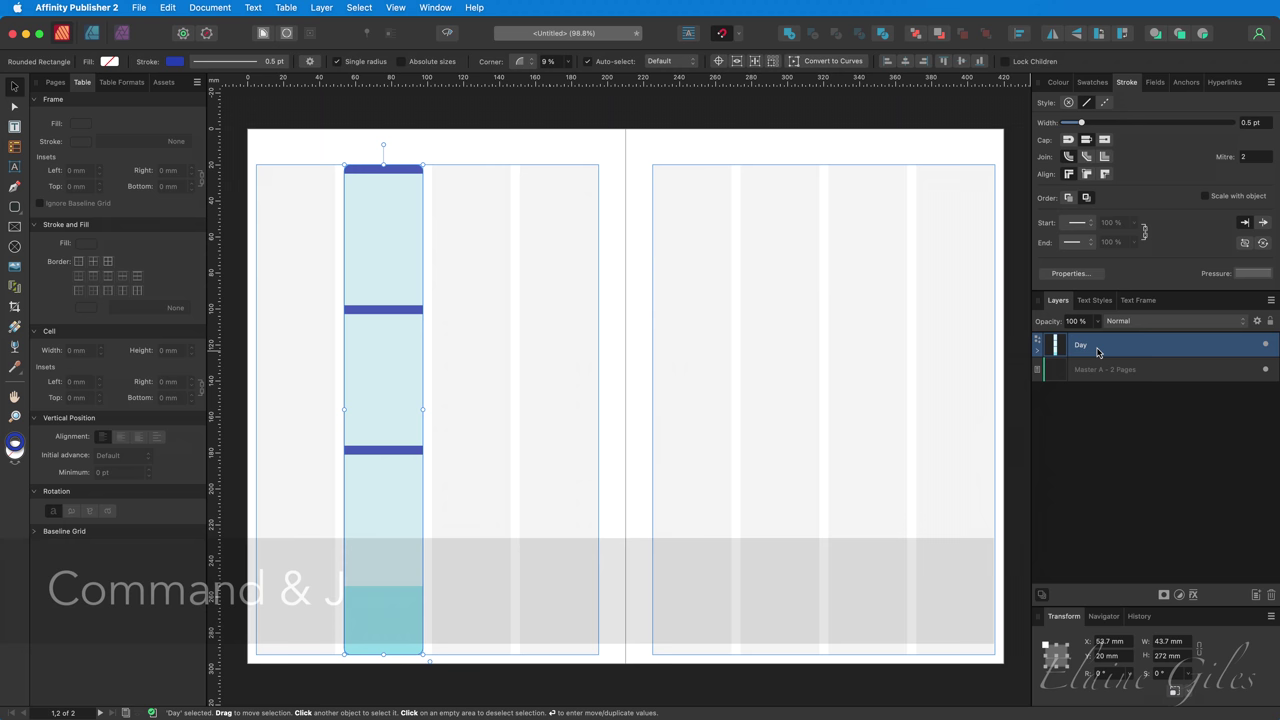
{"action": "key", "text": "super+j"}
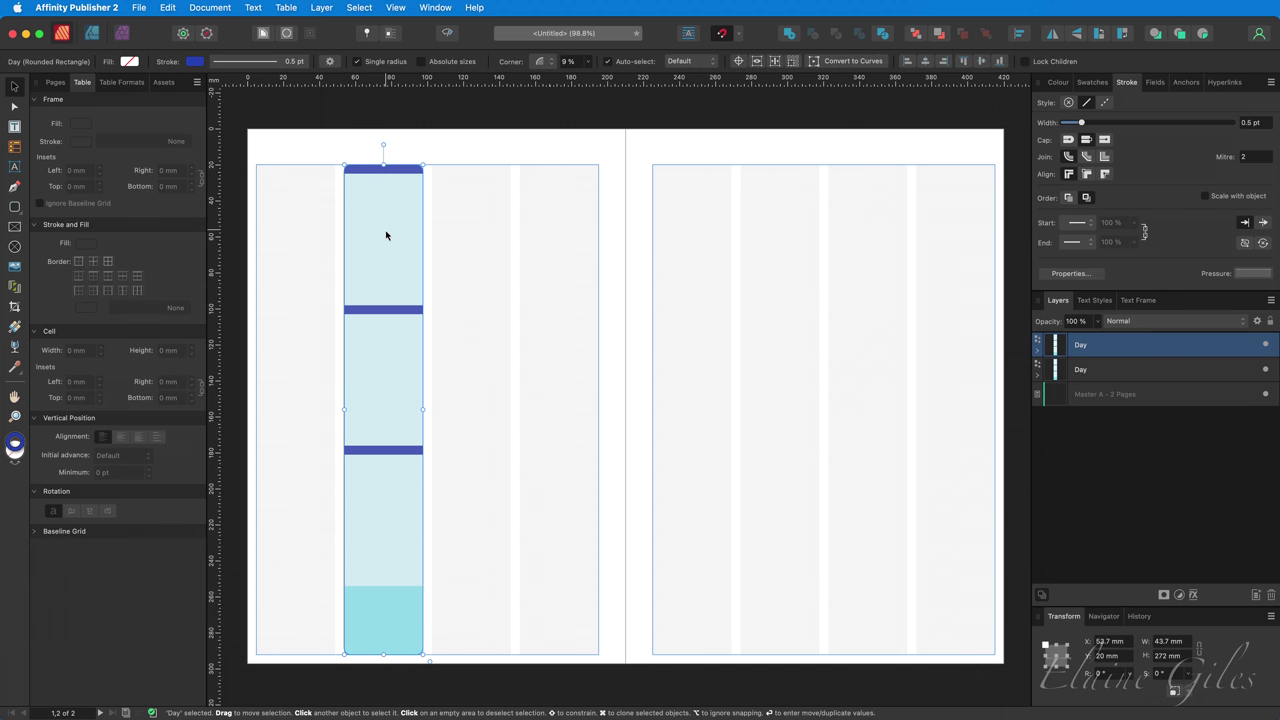
{"action": "left_click_drag", "start_coordinate": [388, 235], "coordinate": [473, 237]}
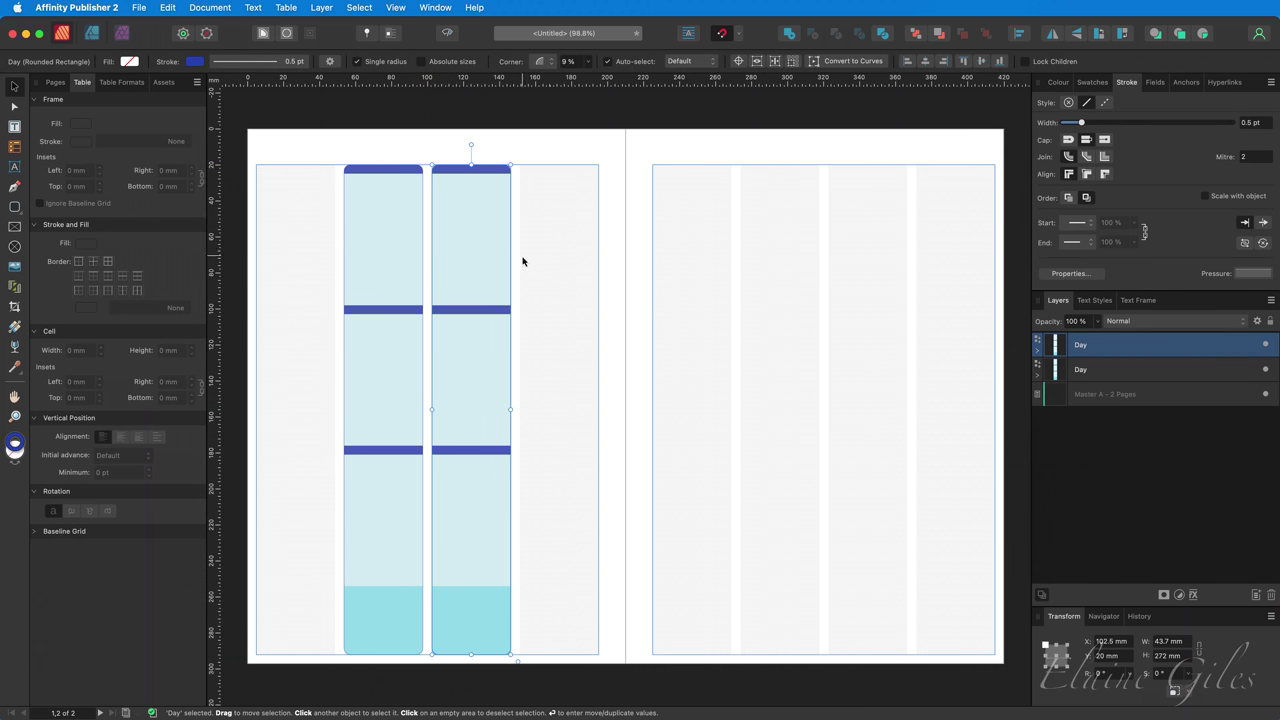
Add five more evenly spaced Day columns, three on the left page and four on the right.
{"action": "key", "text": "super+j"}
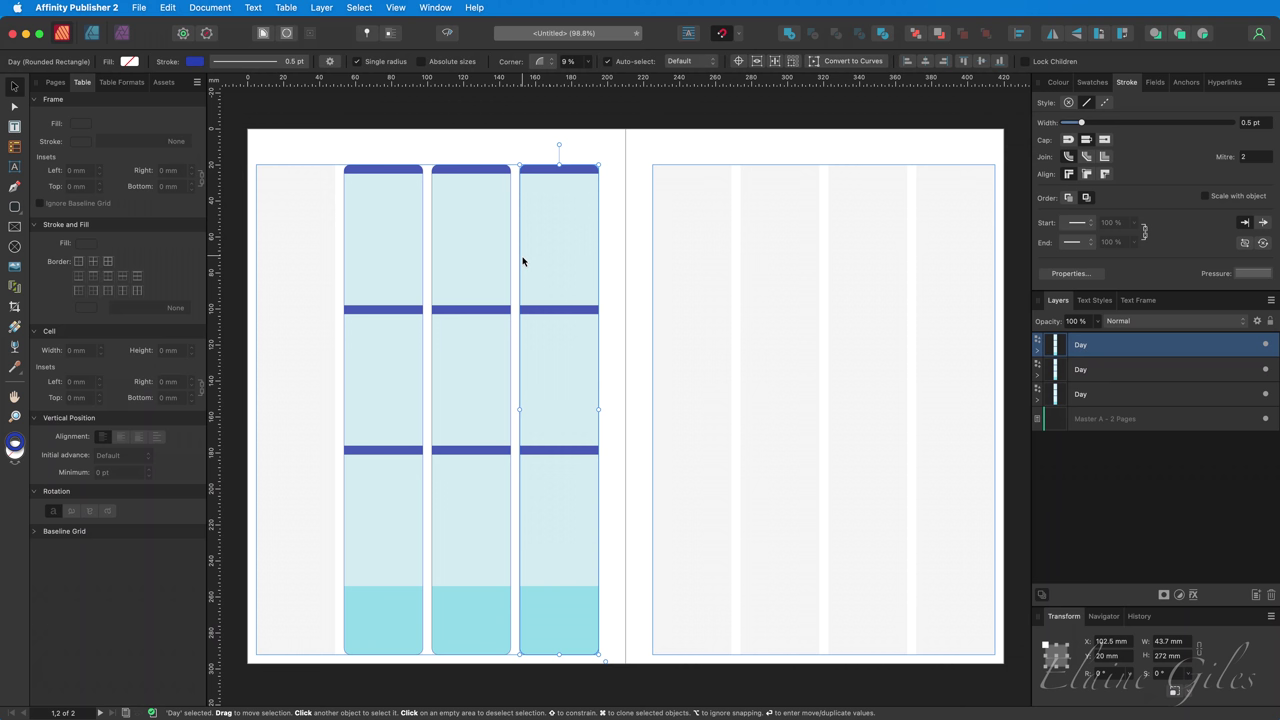
{"action": "key", "text": "super+j"}
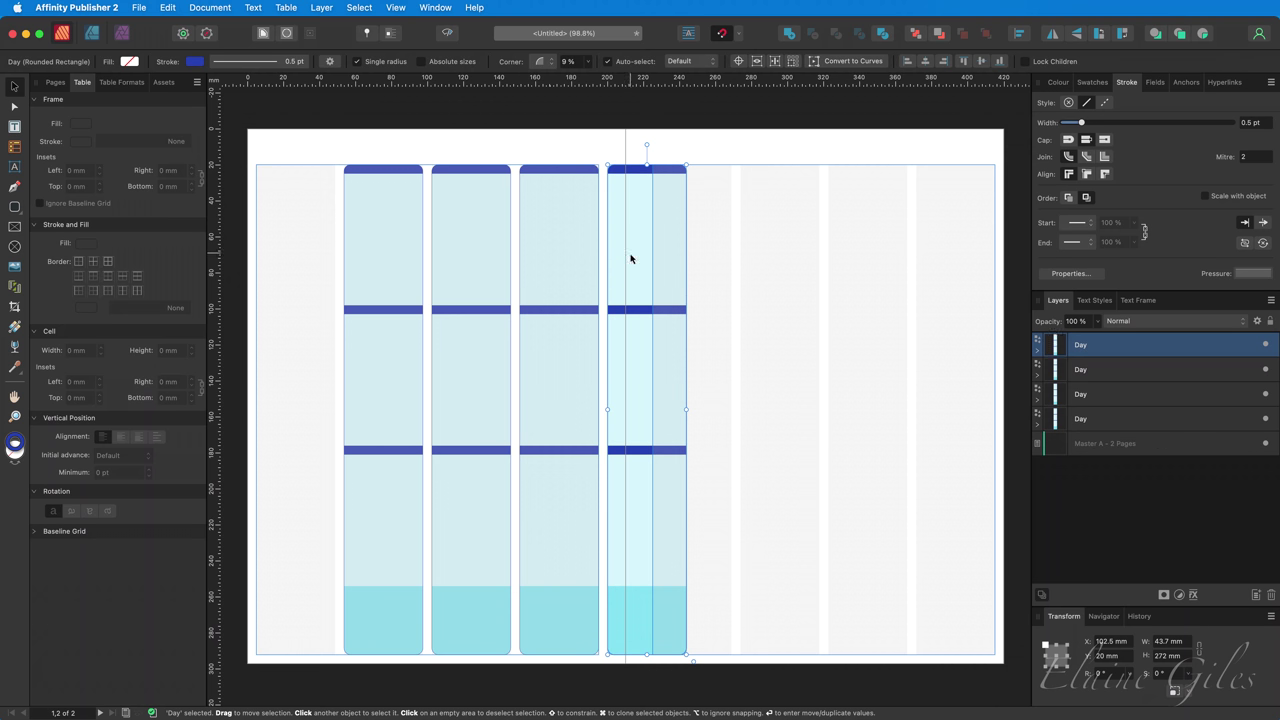
{"action": "left_click_drag", "start_coordinate": [630, 259], "coordinate": [672, 261]}
{"action": "key", "text": "super+j"}
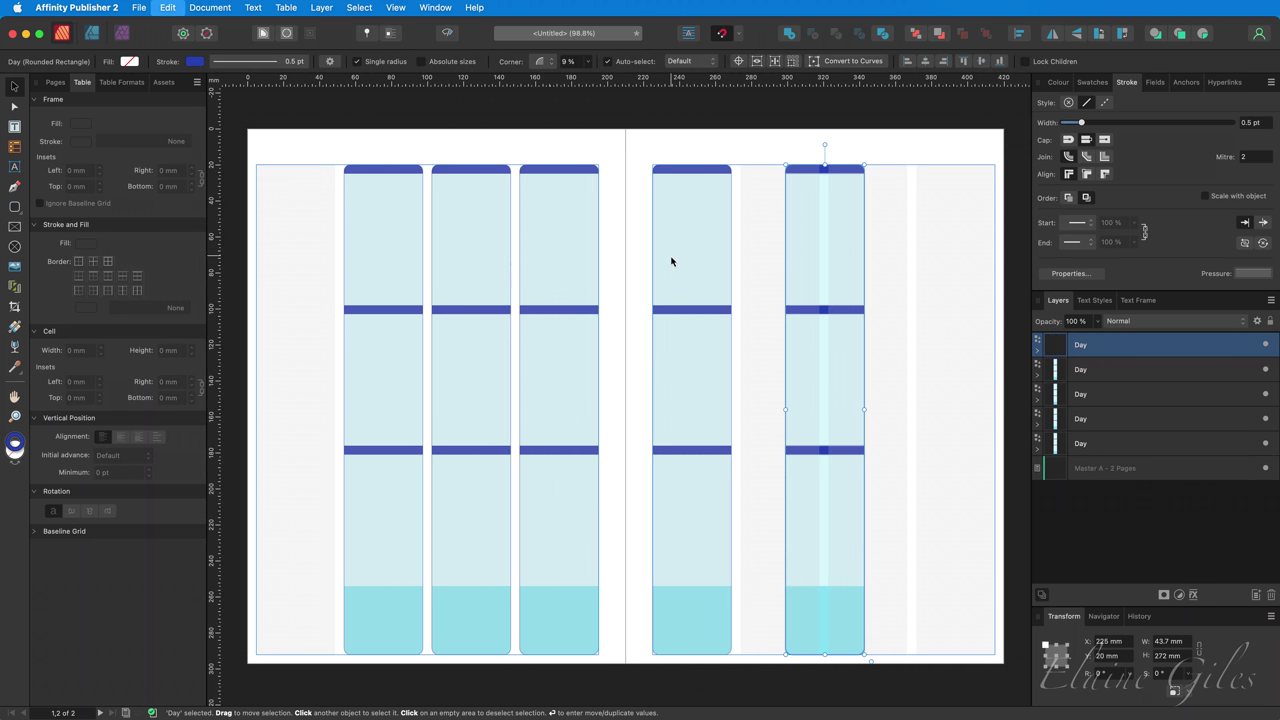
{"action": "left_click_drag", "start_coordinate": [803, 257], "coordinate": [762, 259]}
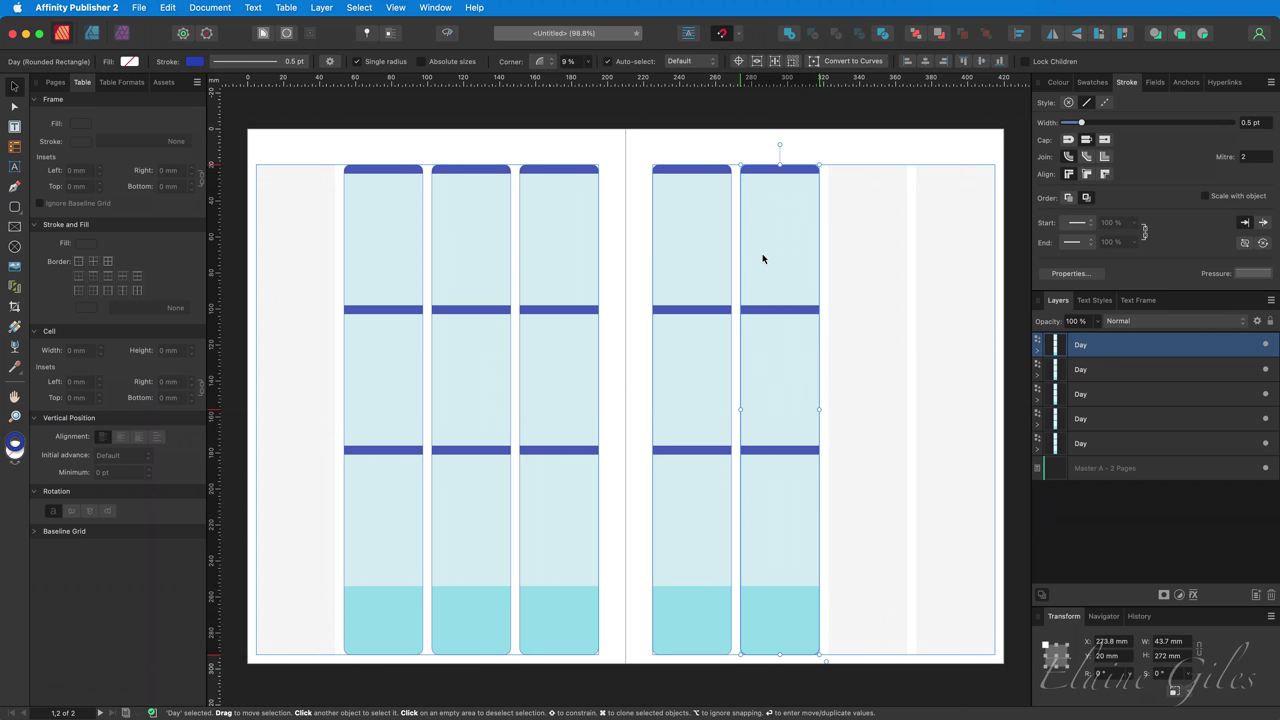
{"action": "key", "text": "super+j"}
{"action": "key", "text": "super+j"}
{"action": "key", "text": "t"}
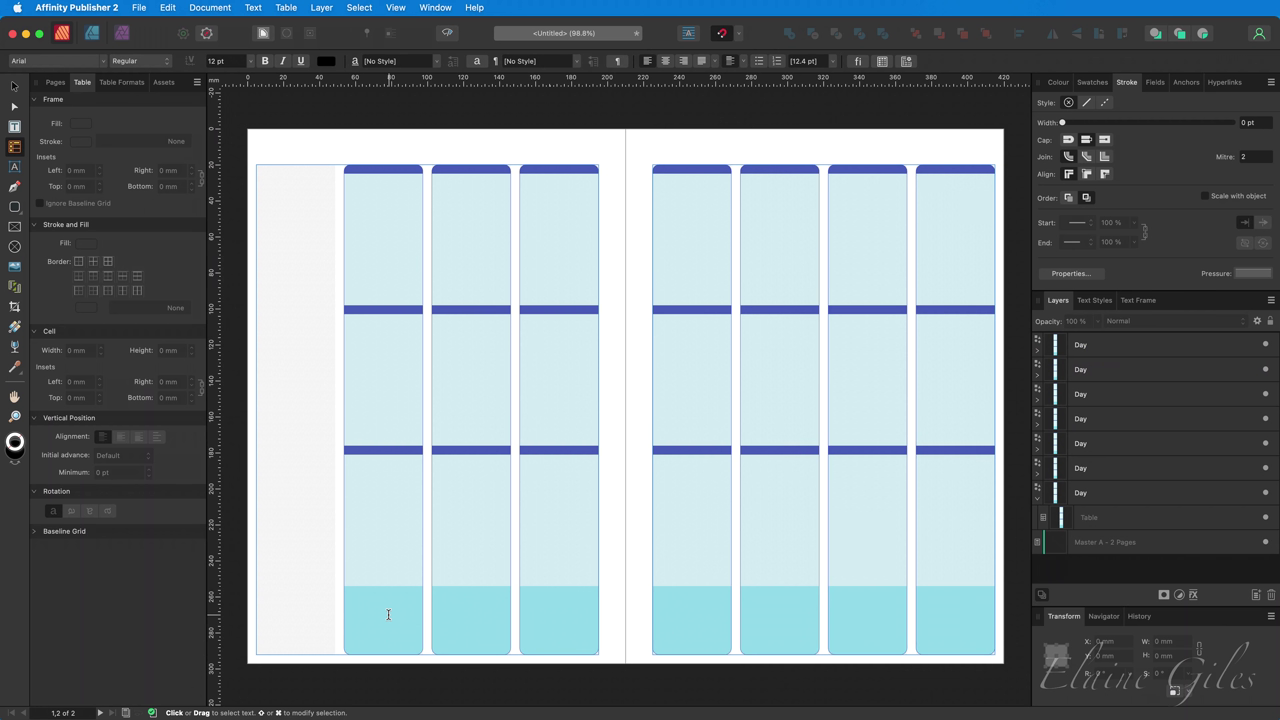
Edit the Table Footer swatch from cyan to green (83DF43).
{"action": "left_click", "coordinate": [1090, 82]}
{"action": "right_click", "coordinate": [1085, 200]}
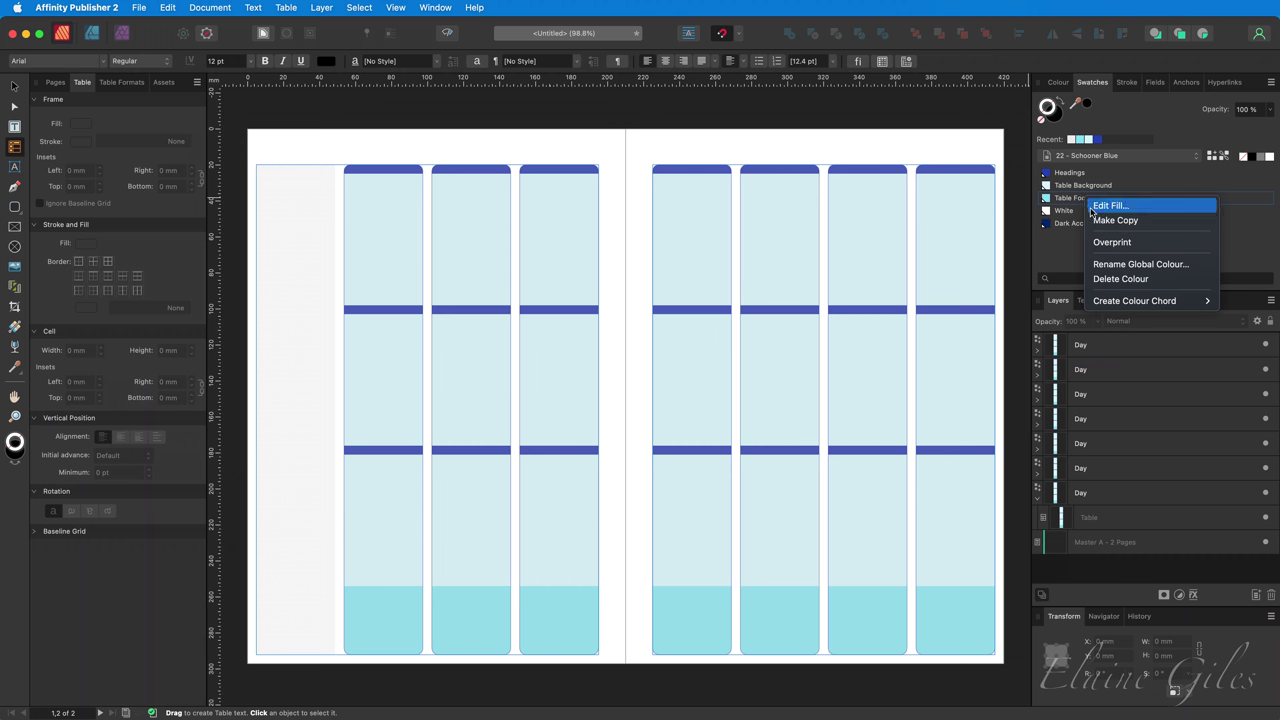
{"action": "left_click", "coordinate": [1111, 214]}
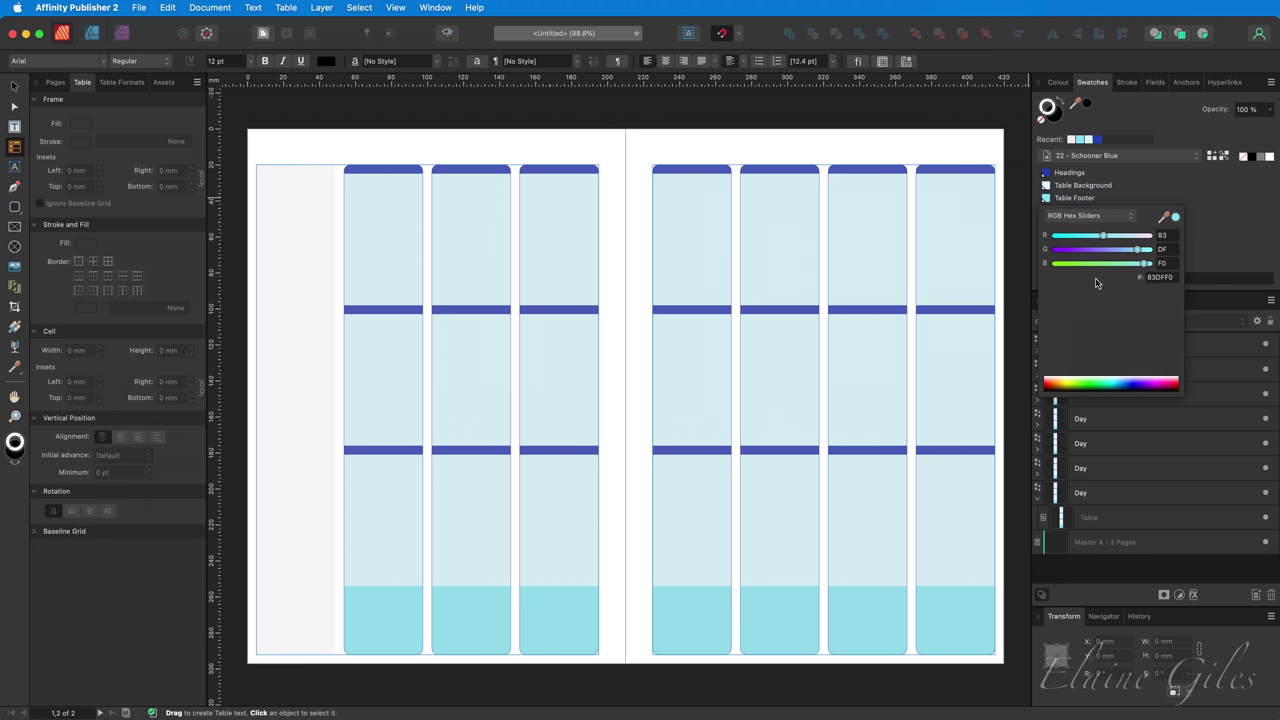
{"action": "left_click_drag", "start_coordinate": [1107, 265], "coordinate": [1079, 274]}
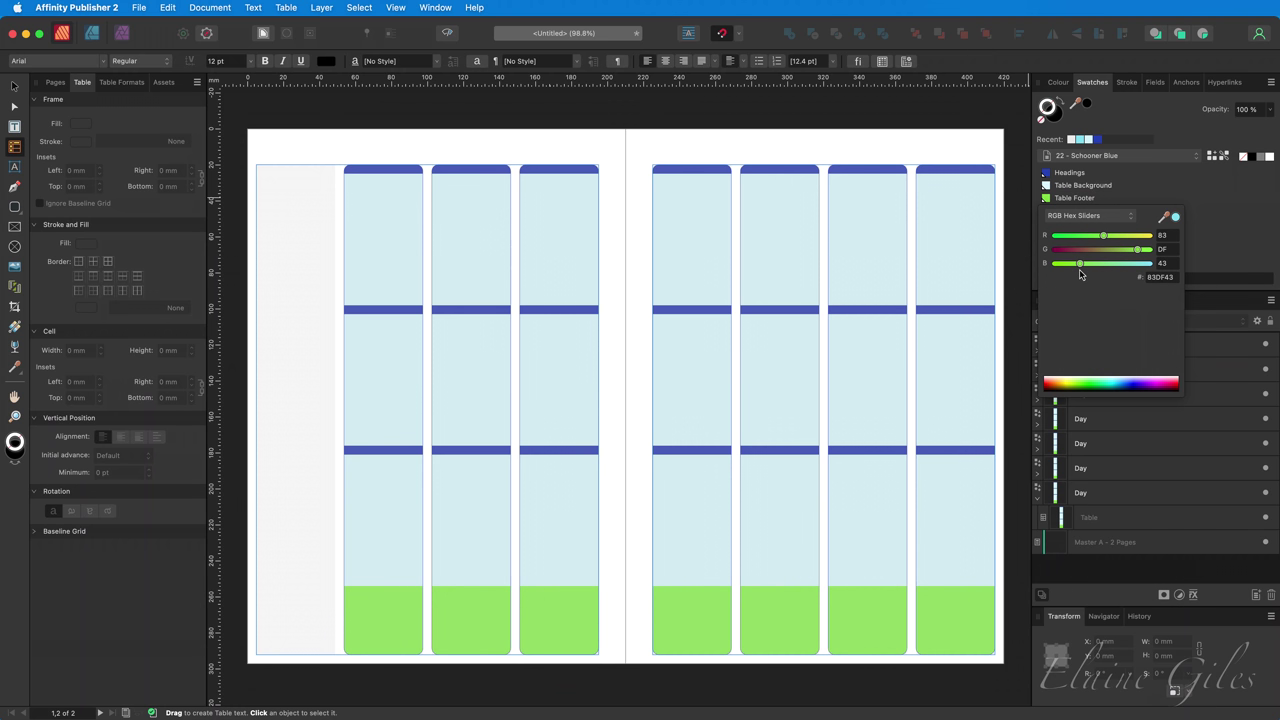
Shrink the height of the green footer row in the first Day column's table.
{"action": "left_click", "coordinate": [410, 149]}
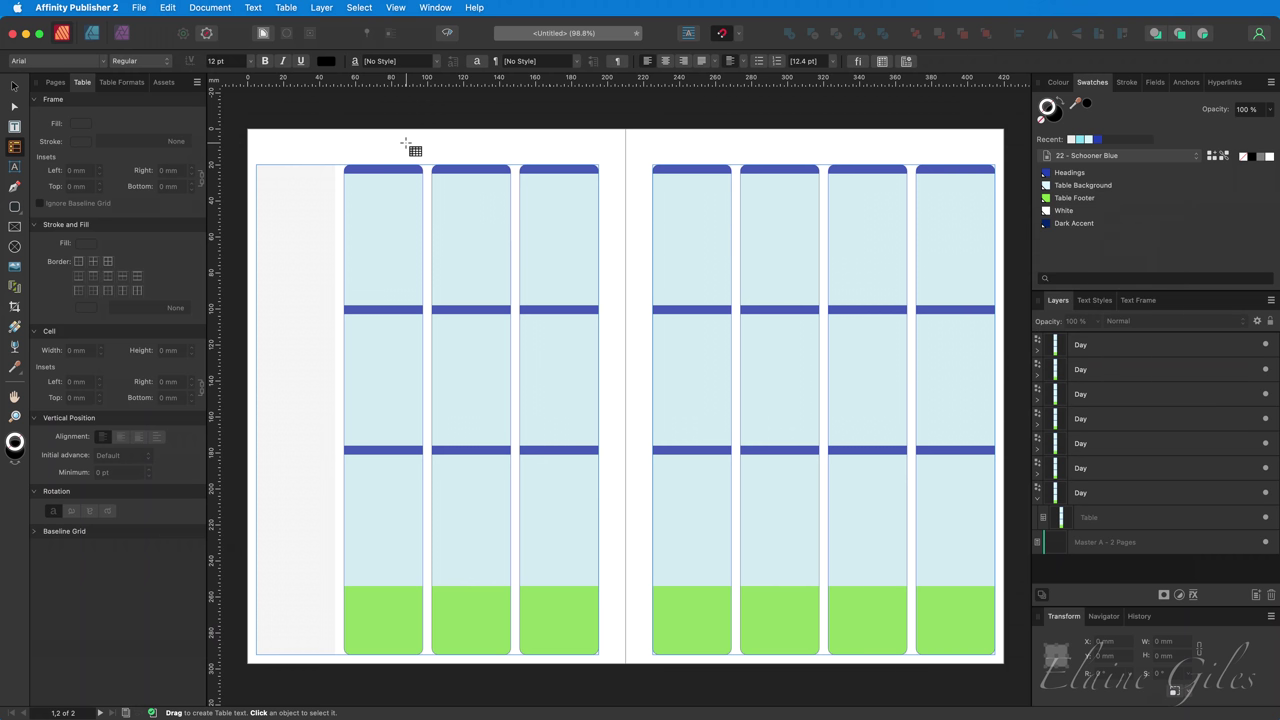
{"action": "left_click", "coordinate": [377, 615]}
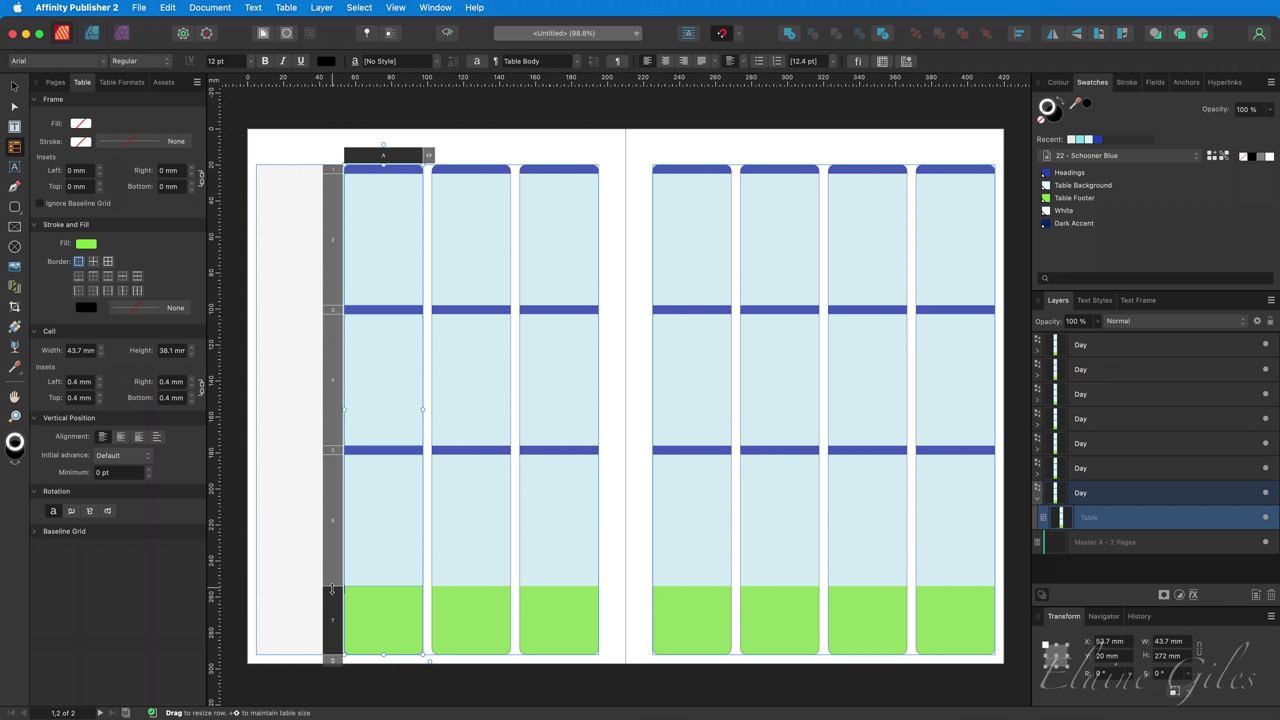
{"action": "left_click_drag", "start_coordinate": [332, 590], "coordinate": [331, 622]}
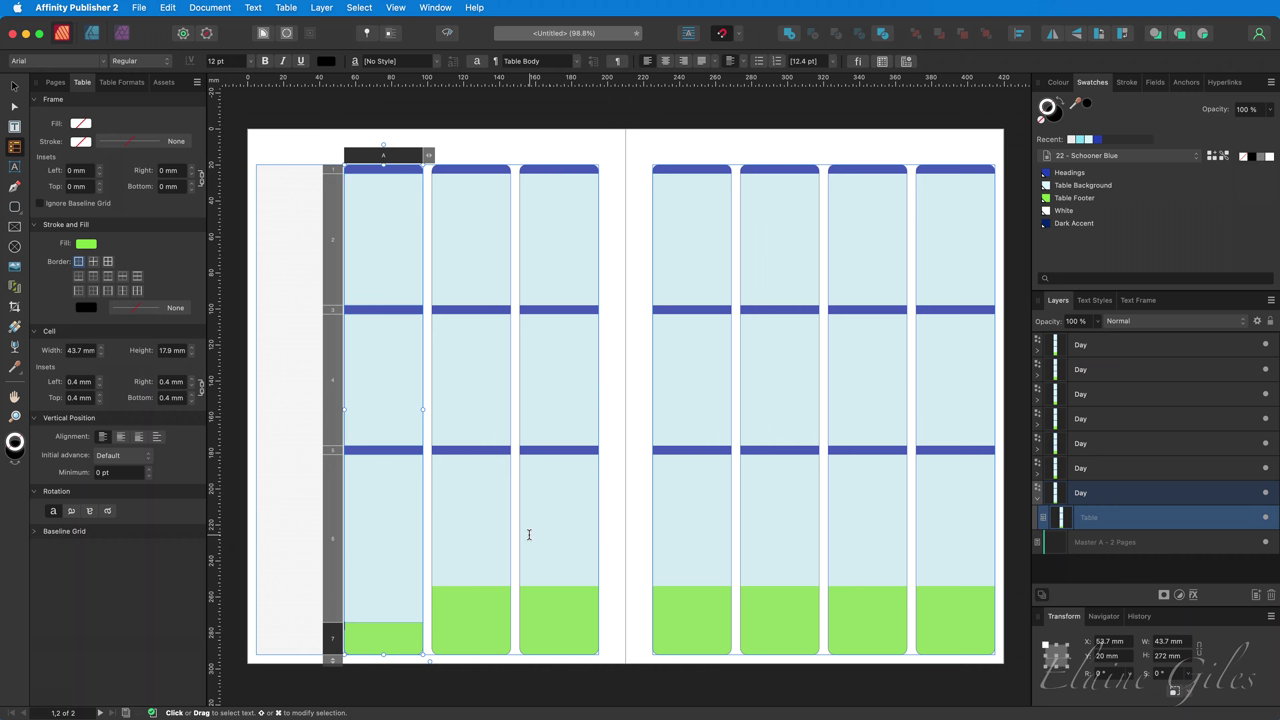
Undo the footer, colour and column-copy changes to return to one cyan-footed Day column.
{"action": "key", "text": "super+z"}
{"action": "key", "text": "super+z"}
{"action": "key", "text": "super+z"}
{"action": "key", "text": "super+z"}
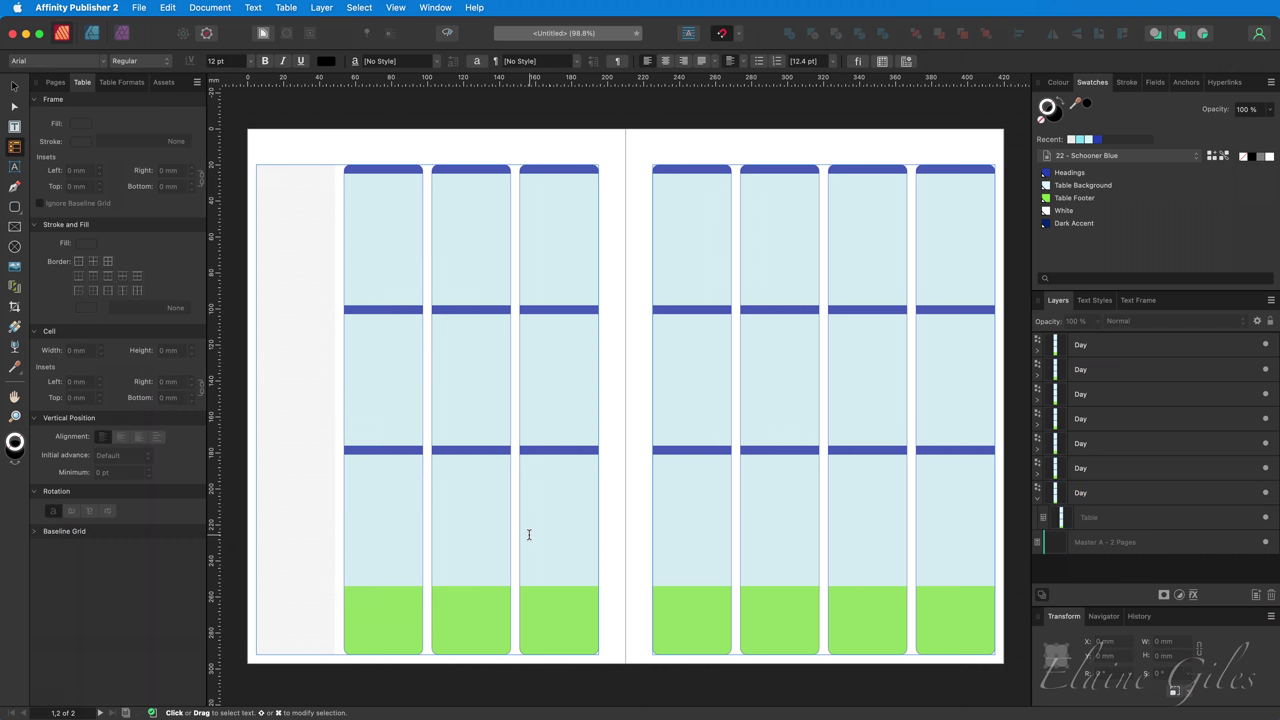
{"action": "key", "text": "super+z"}
{"action": "key", "text": "super+z"}
{"action": "key", "text": "super+z"}
{"action": "key", "text": "super+z"}
{"action": "key", "text": "super+z"}
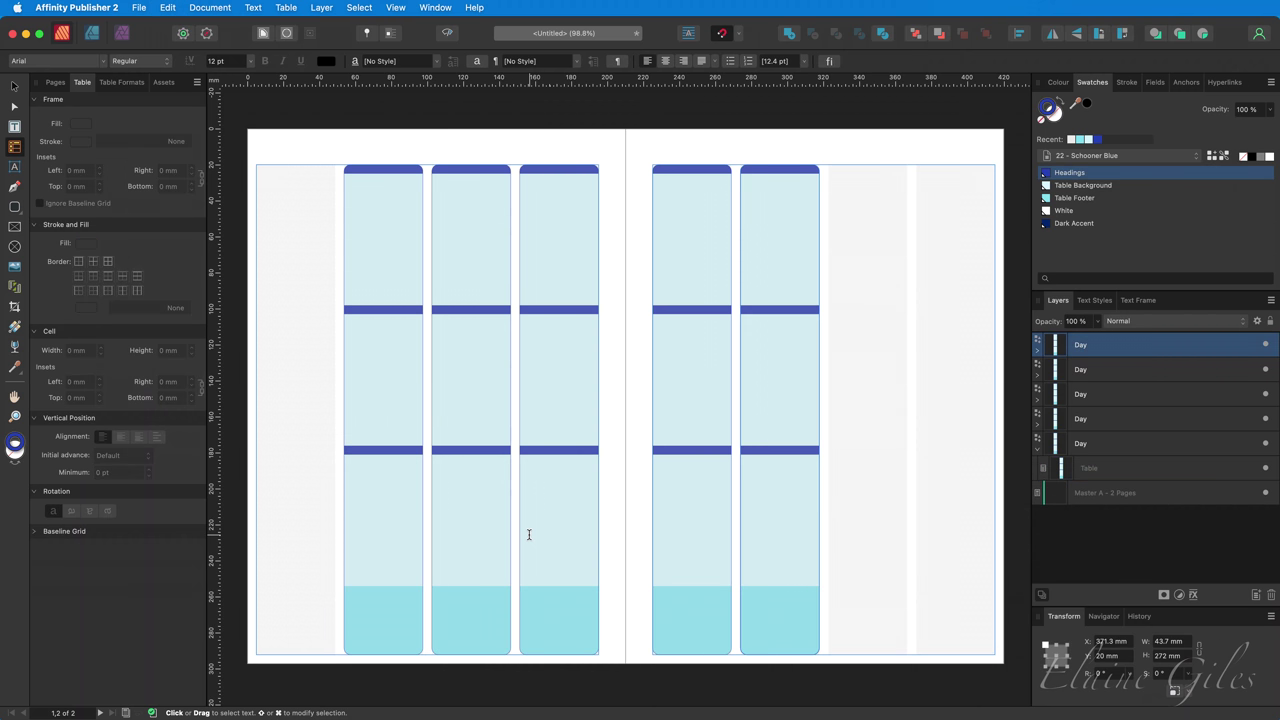
{"action": "key", "text": "super+z"}
{"action": "key", "text": "super+z"}
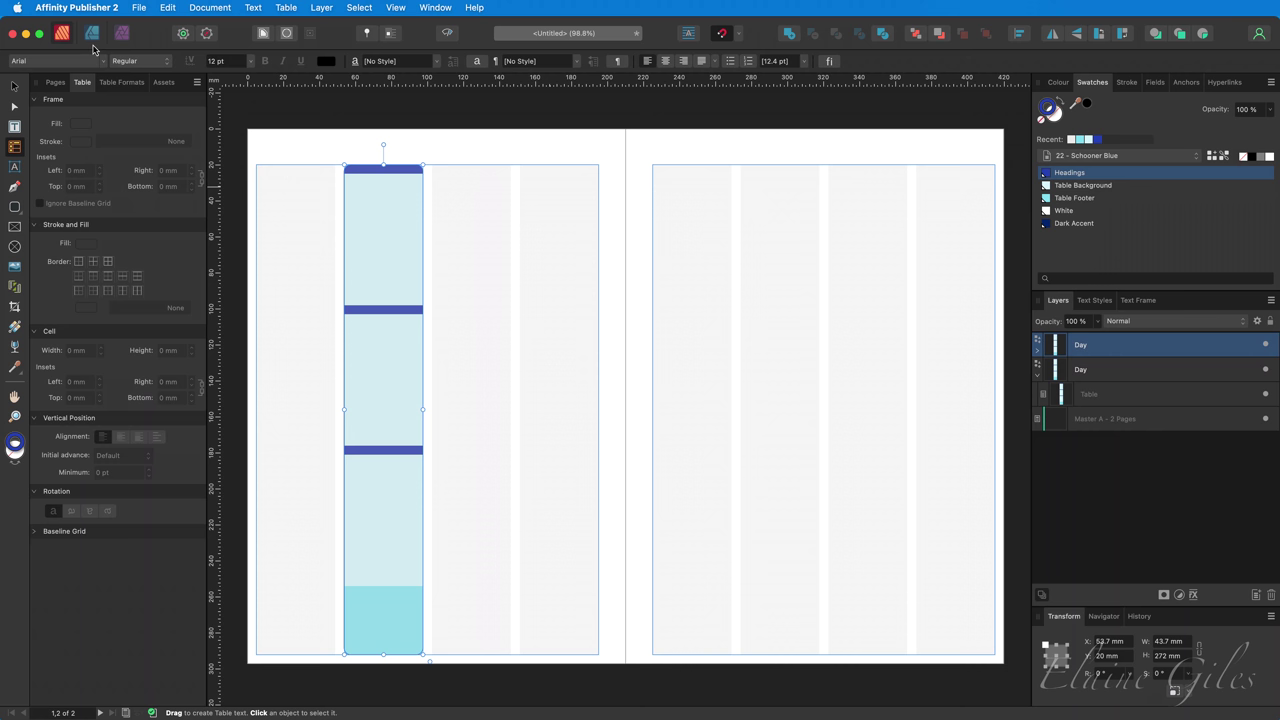
In the Designer persona, delete the extra Day layer and select the remaining Day column.
{"action": "left_click", "coordinate": [92, 34]}
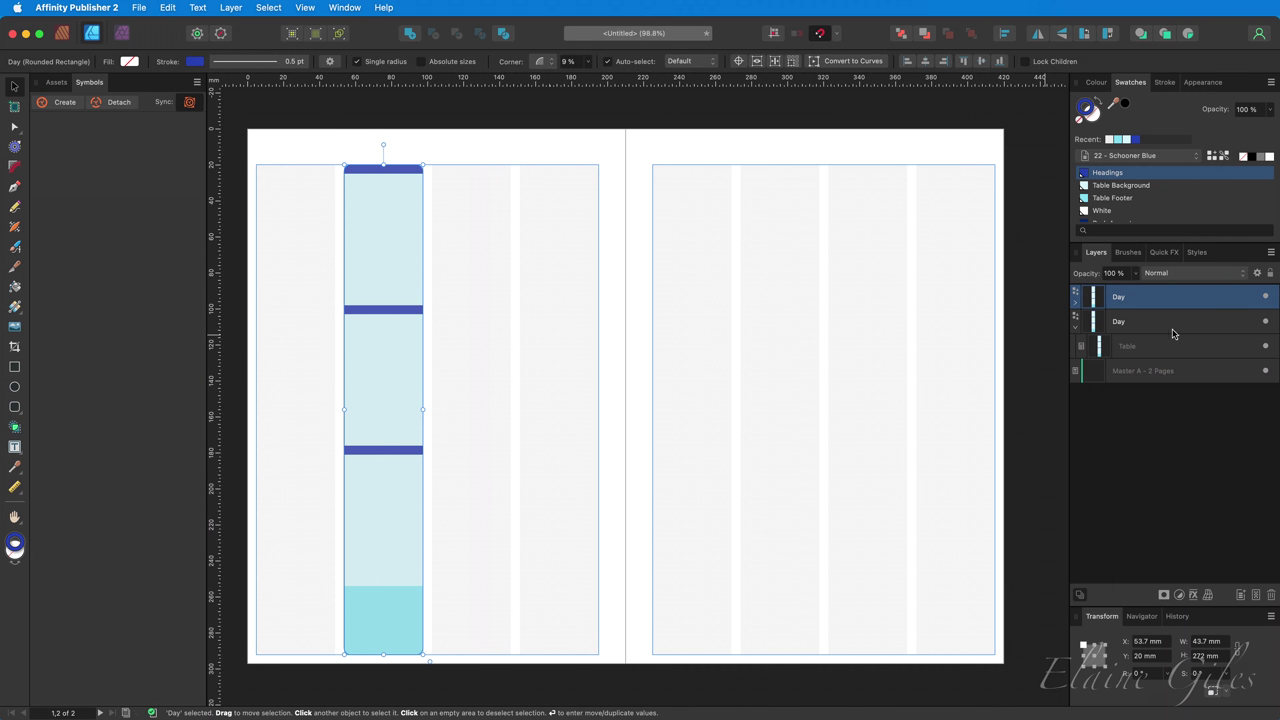
{"action": "left_click", "coordinate": [1136, 323]}
{"action": "key", "text": "Delete"}
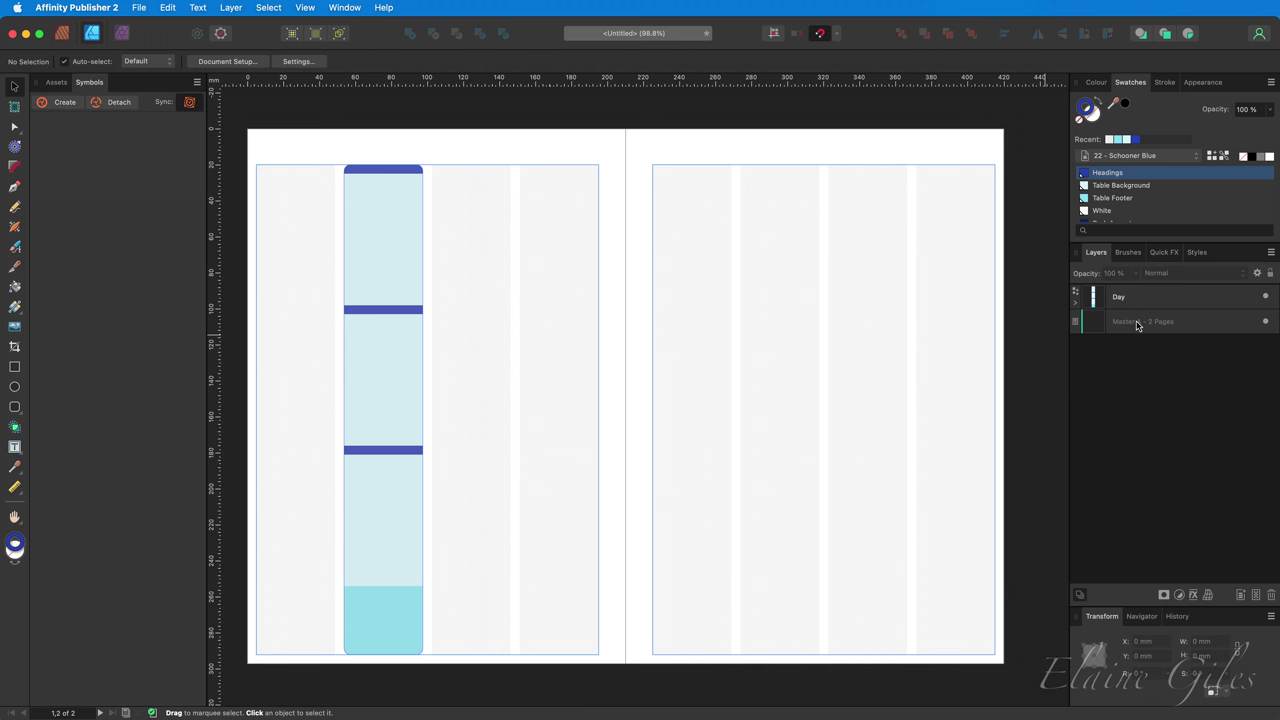
{"action": "left_click", "coordinate": [1126, 299]}
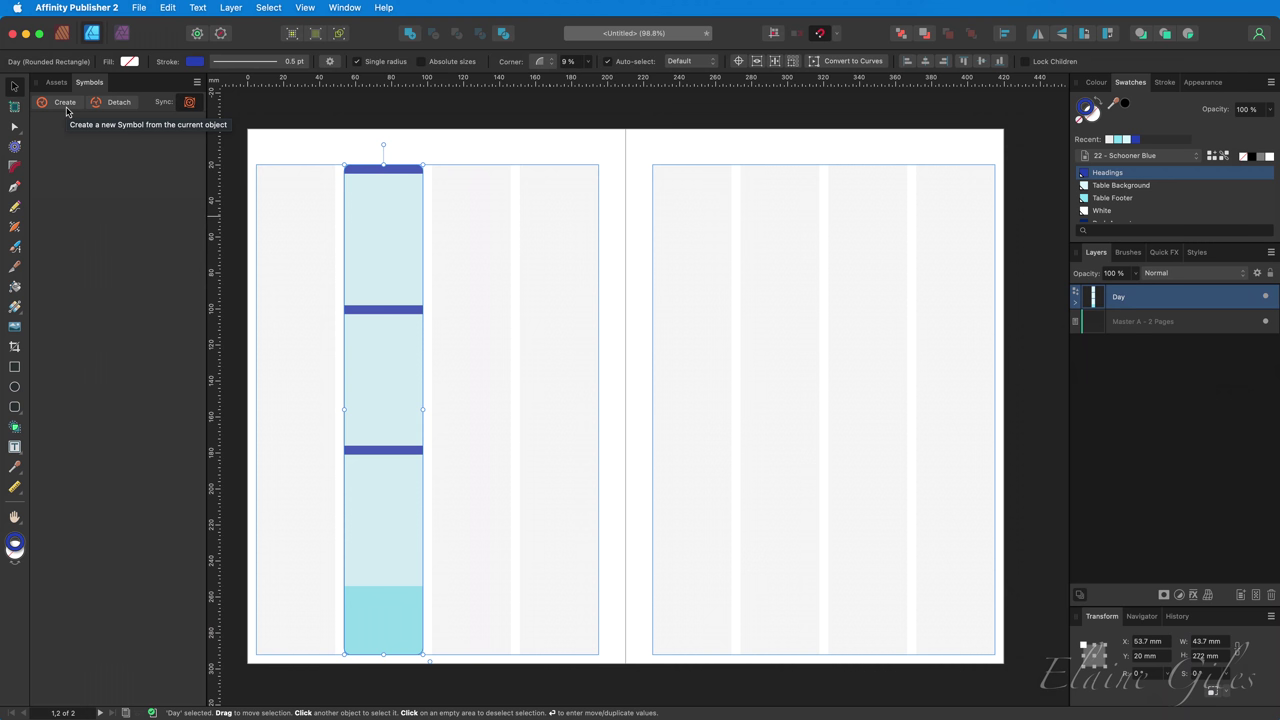
Create a symbol named Day from the selected column.
{"action": "left_click", "coordinate": [345, 7]}
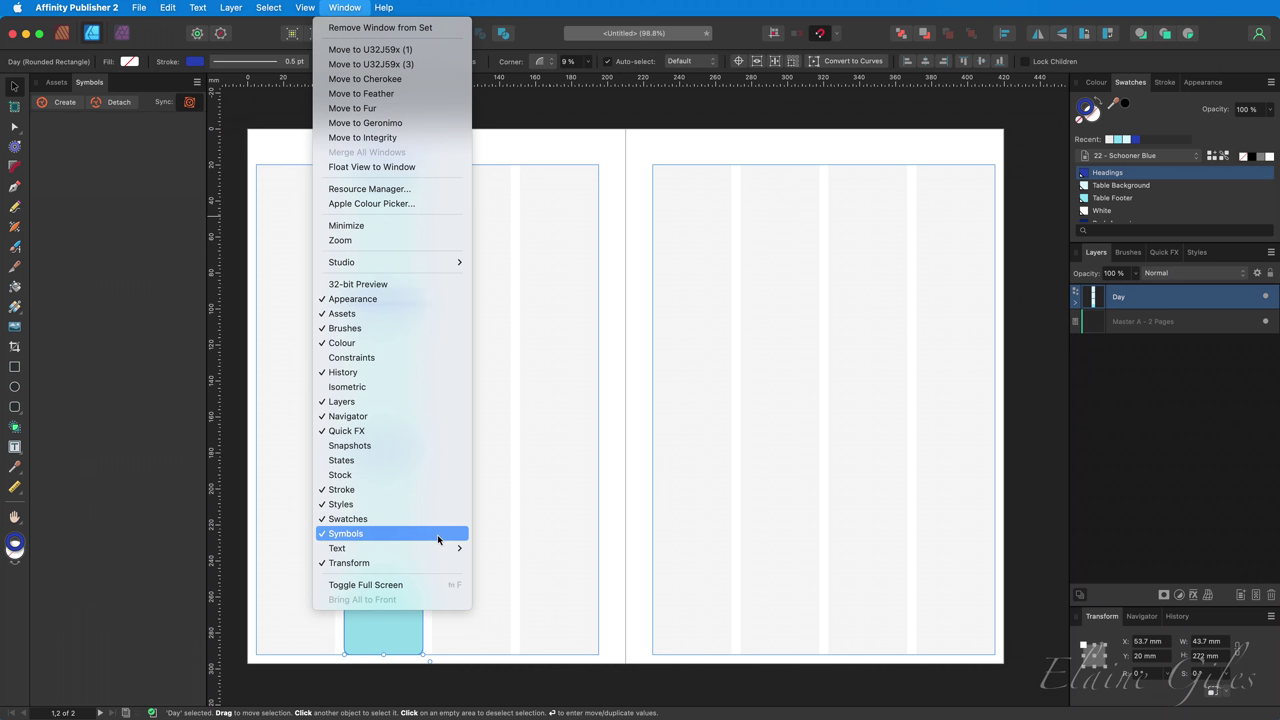
{"action": "left_click", "coordinate": [149, 230]}
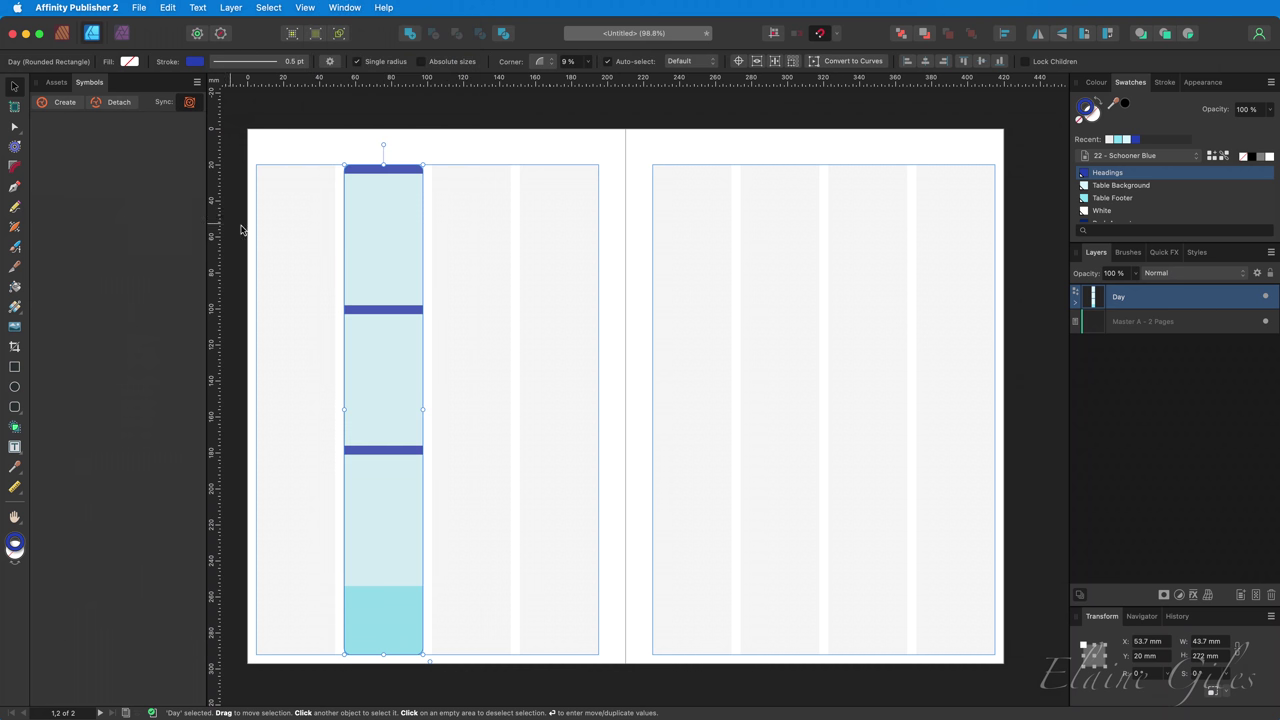
{"action": "left_click", "coordinate": [62, 104]}
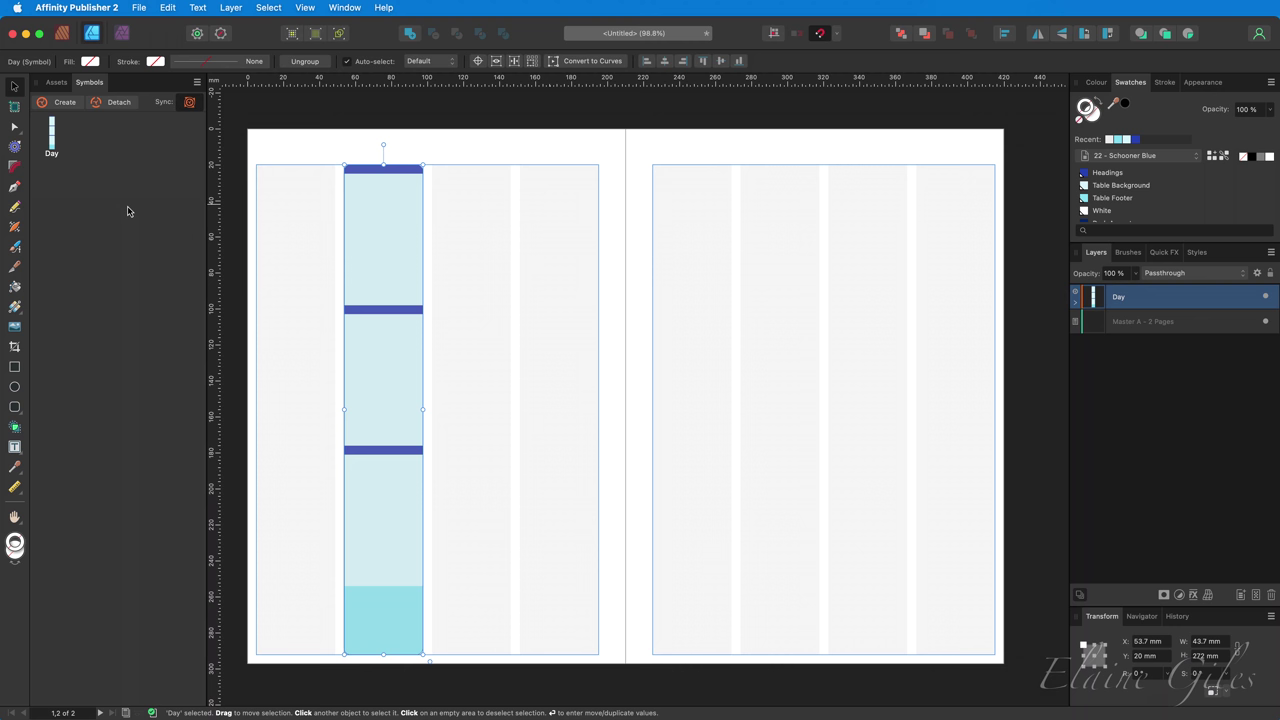
Back in the Publisher persona, copy the Day symbol into three columns on the left page.
{"action": "left_click", "coordinate": [63, 38]}
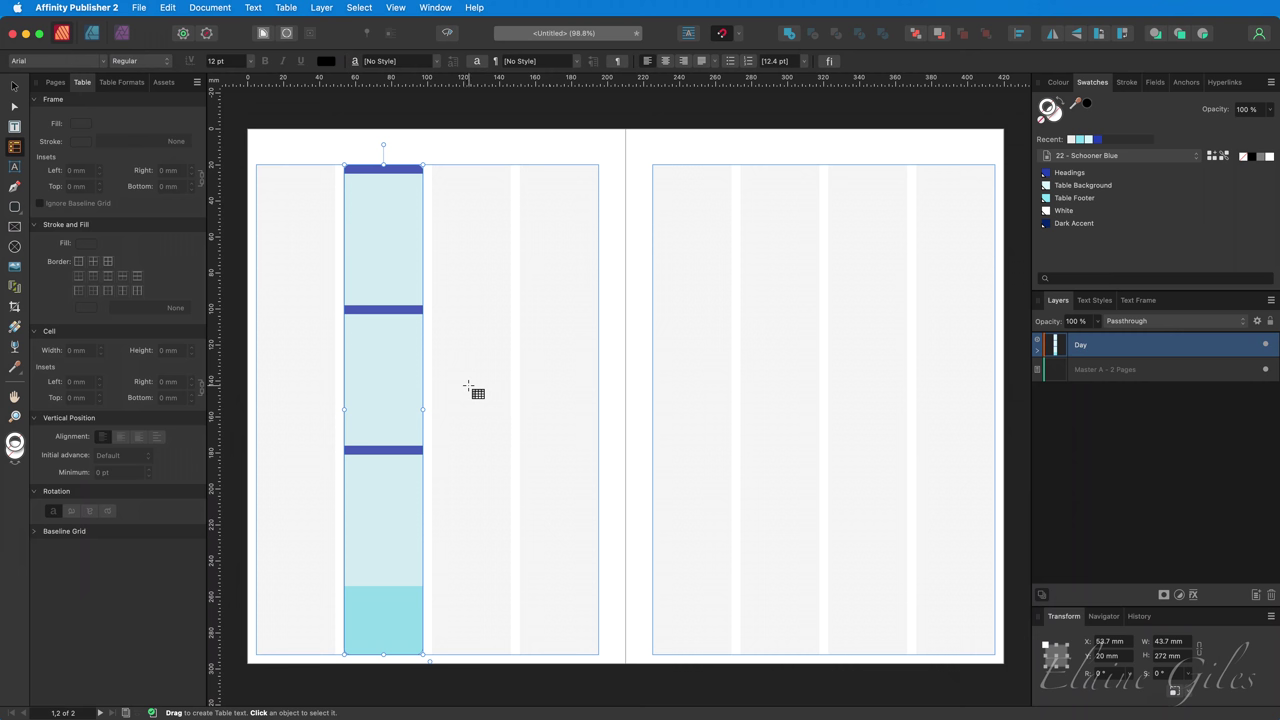
{"action": "key", "text": "v"}
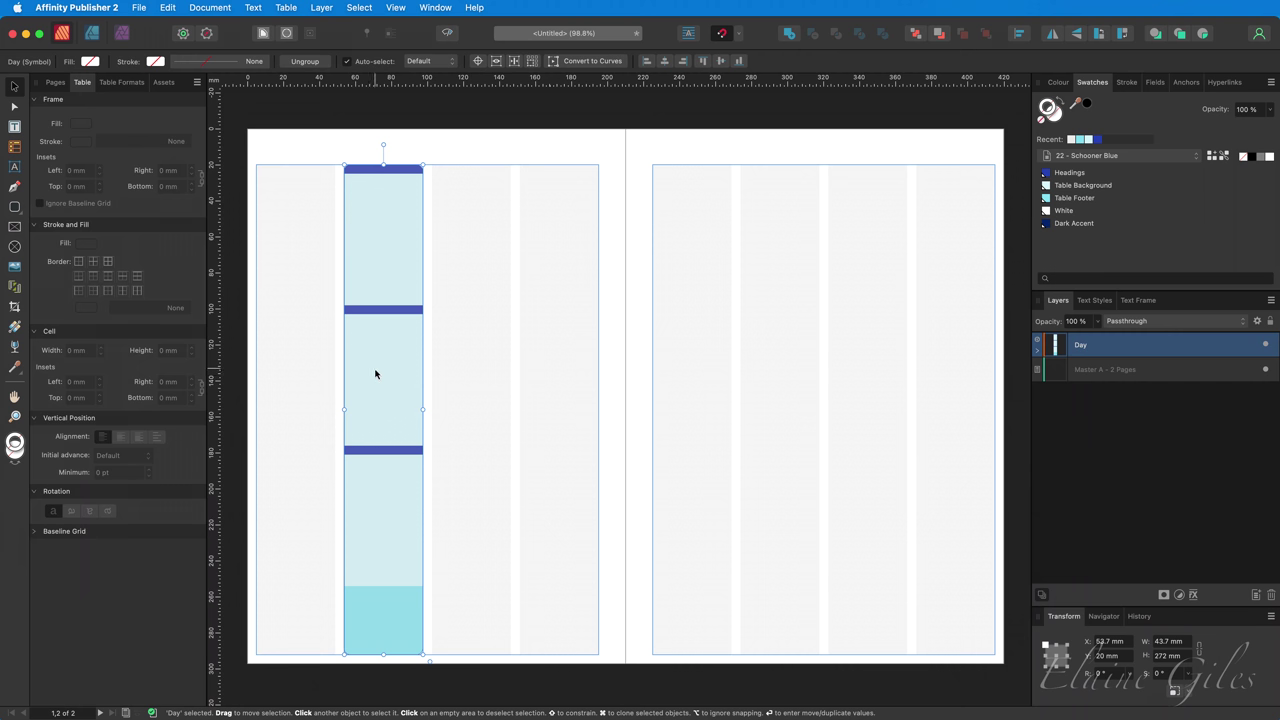
{"action": "left_click_drag", "start_coordinate": [376, 374], "coordinate": [457, 374]}
{"action": "key", "text": "super+j"}
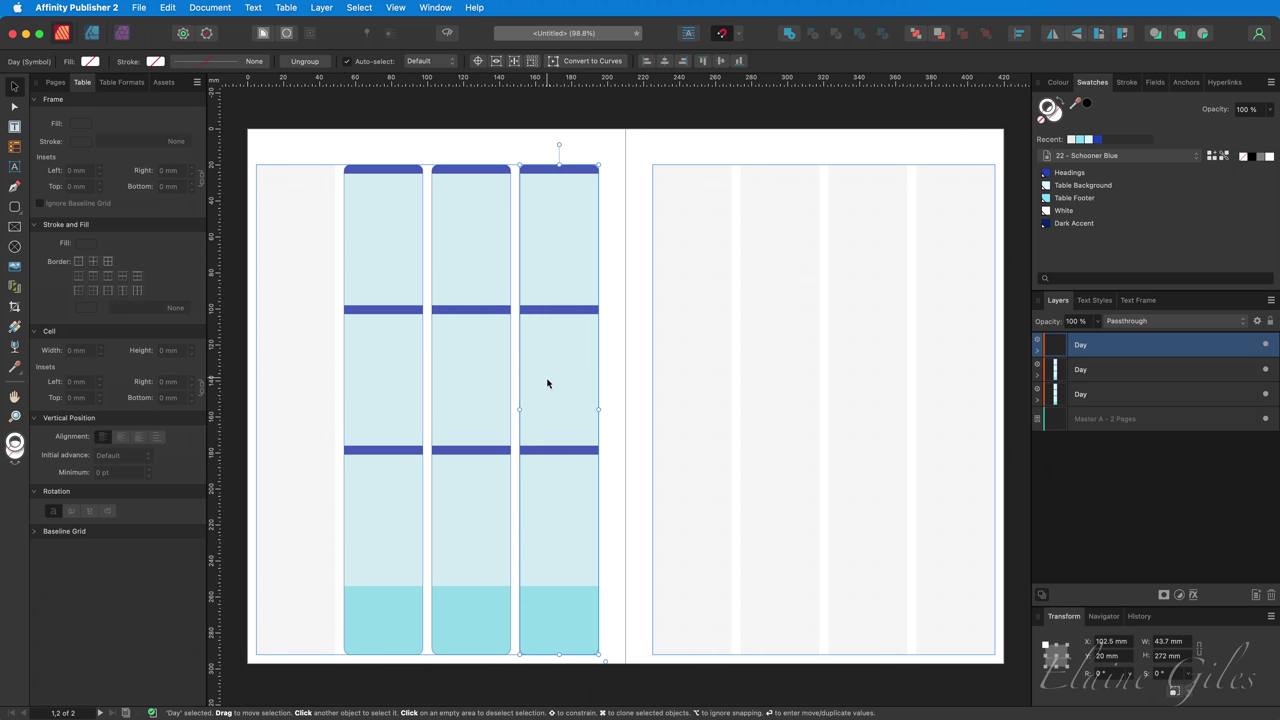
Add four more Day symbol columns across the right page.
{"action": "key", "text": "super+j"}
{"action": "left_click_drag", "start_coordinate": [634, 354], "coordinate": [677, 357]}
{"action": "key", "text": "super+j"}
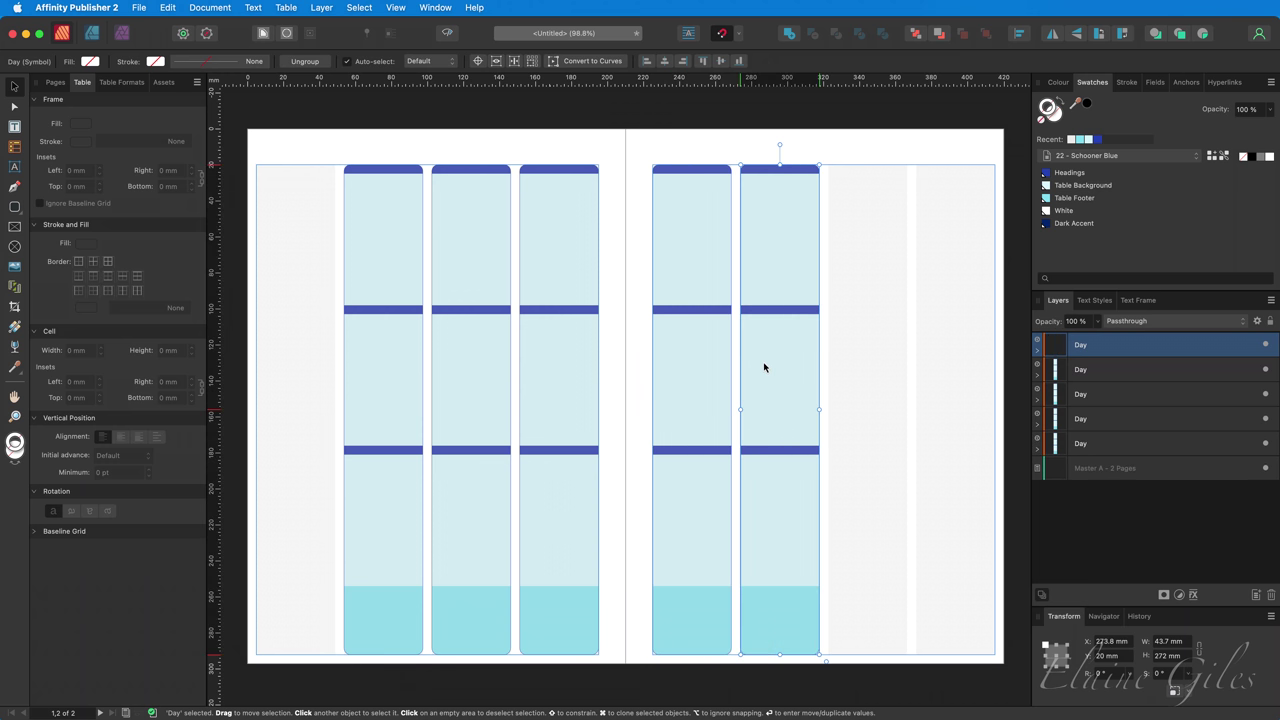
{"action": "key", "text": "super+j"}
{"action": "key", "text": "super+j"}
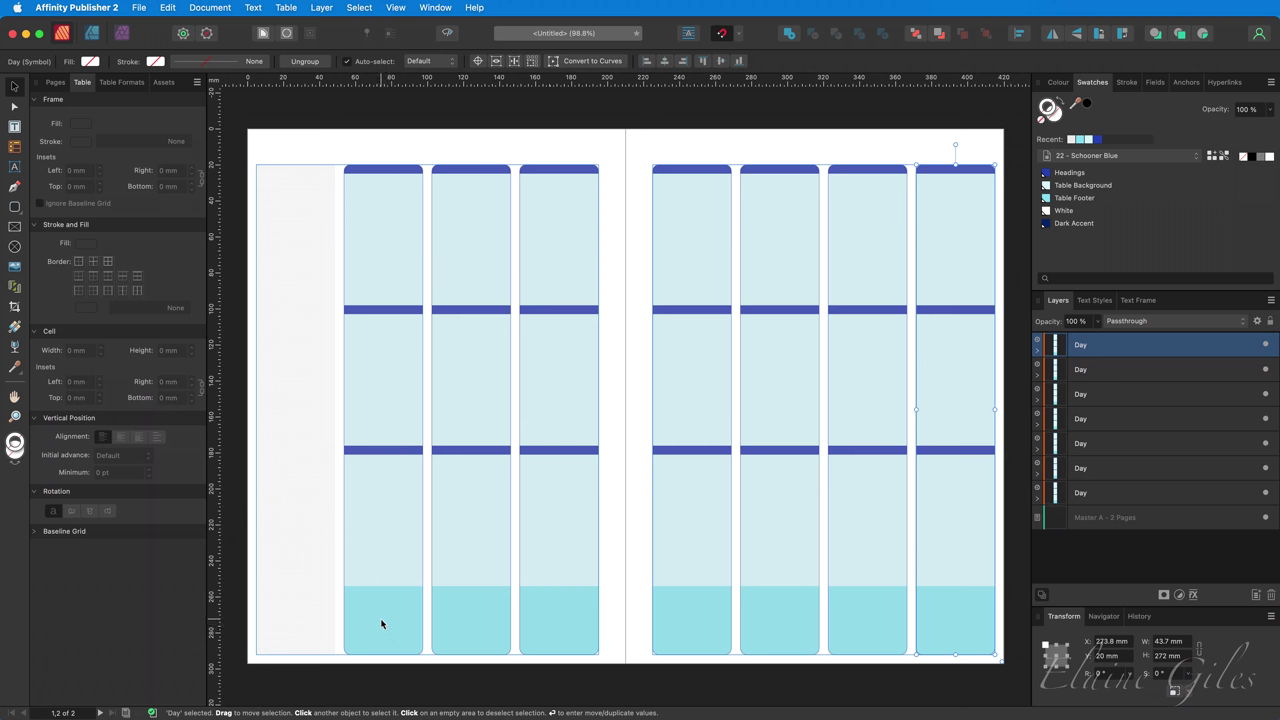
Shrink the first Day column's footer row height and collapse its nested layer entry.
{"action": "double_click", "coordinate": [386, 627]}
{"action": "double_click", "coordinate": [381, 624]}
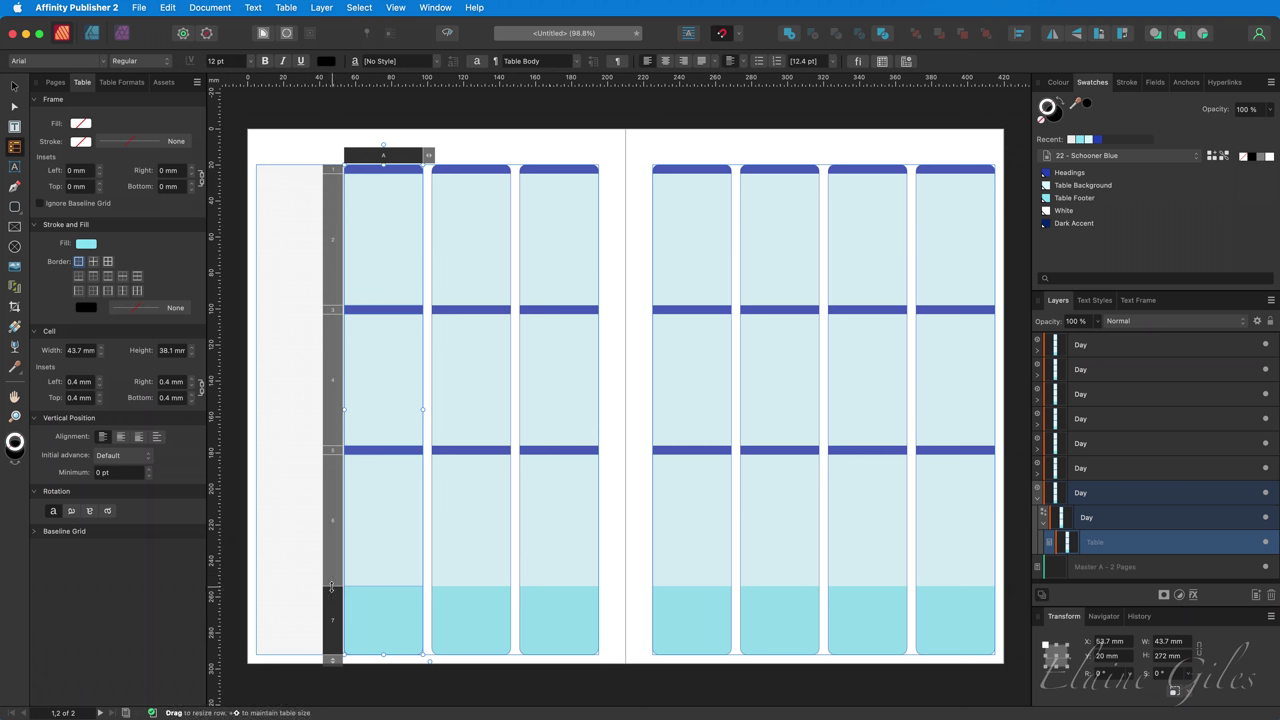
{"action": "left_click_drag", "start_coordinate": [331, 587], "coordinate": [333, 616]}
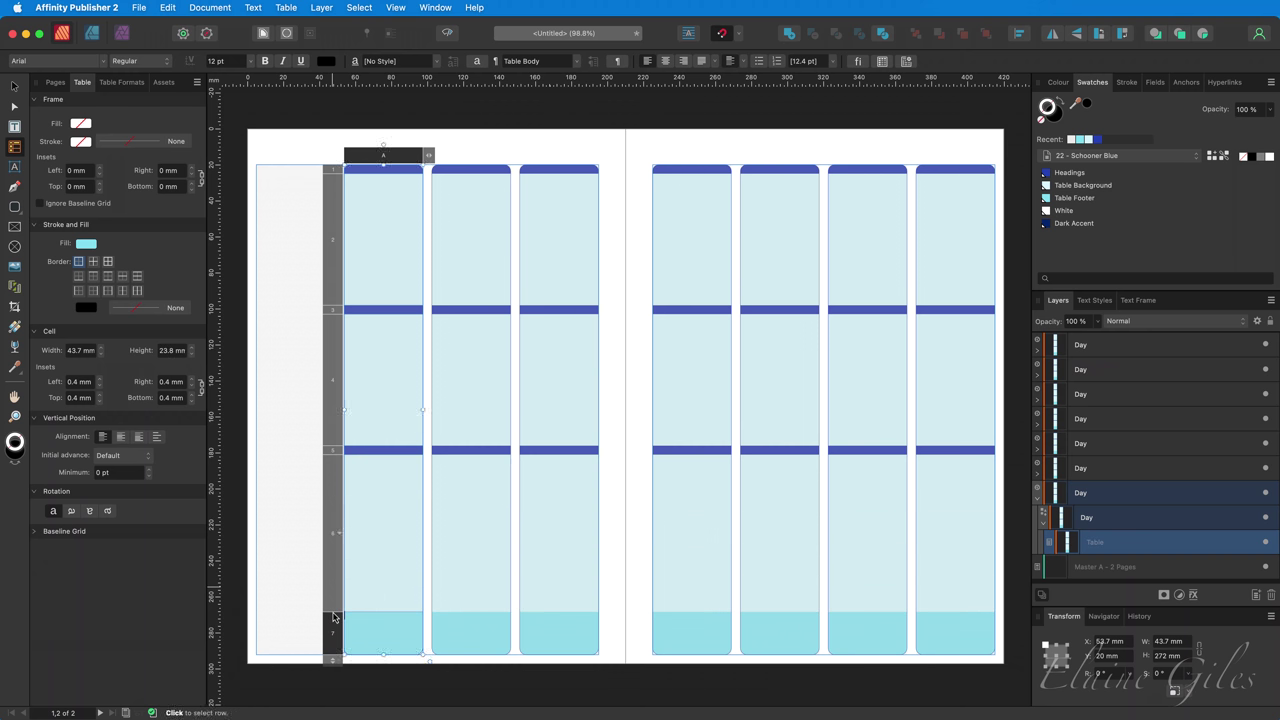
{"action": "left_click", "coordinate": [1040, 502]}
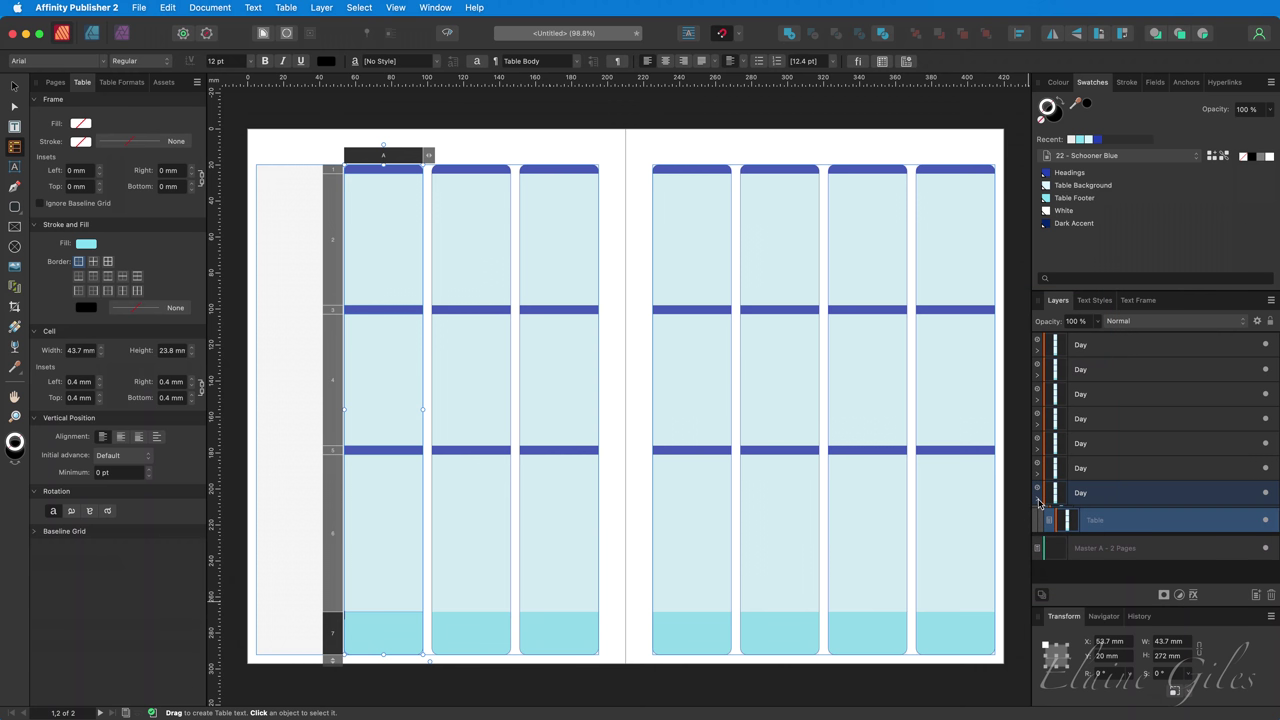
{"action": "left_click", "coordinate": [1040, 502]}
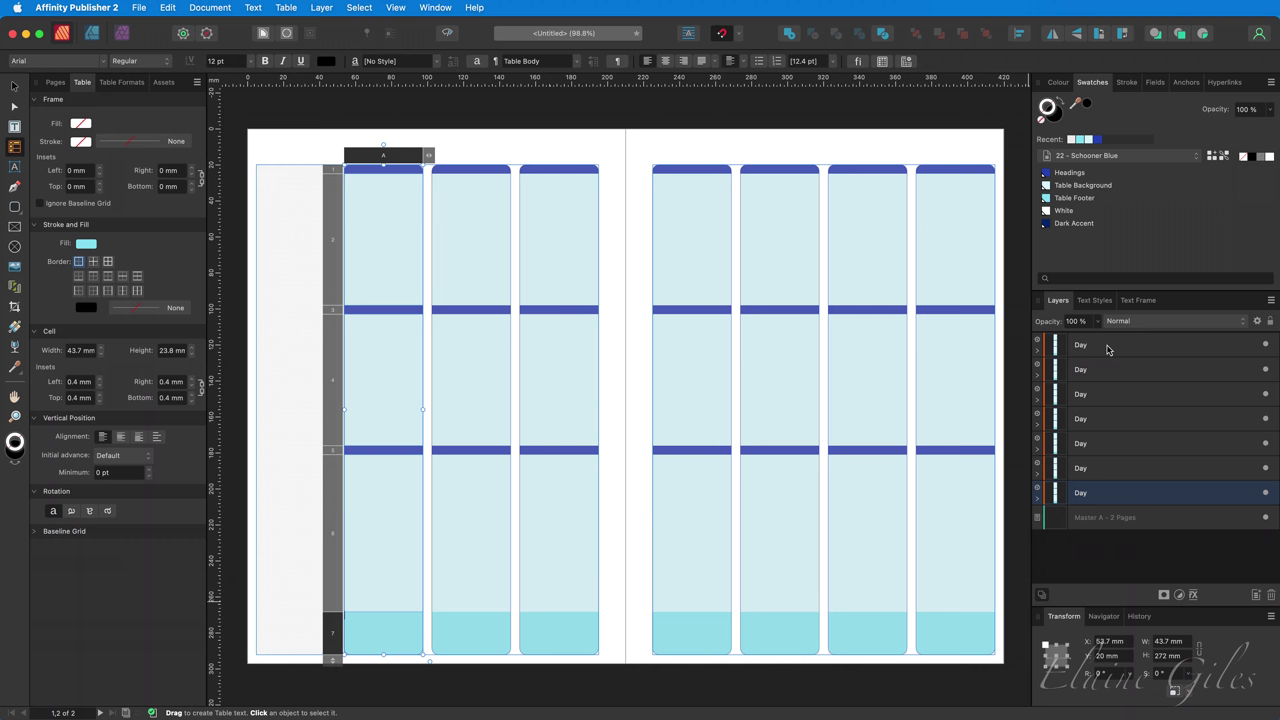
Select all seven Day layers and group them with Cmd+G.
{"action": "left_click", "coordinate": [1107, 348]}
{"action": "left_click", "coordinate": [1114, 496], "text": "shift"}
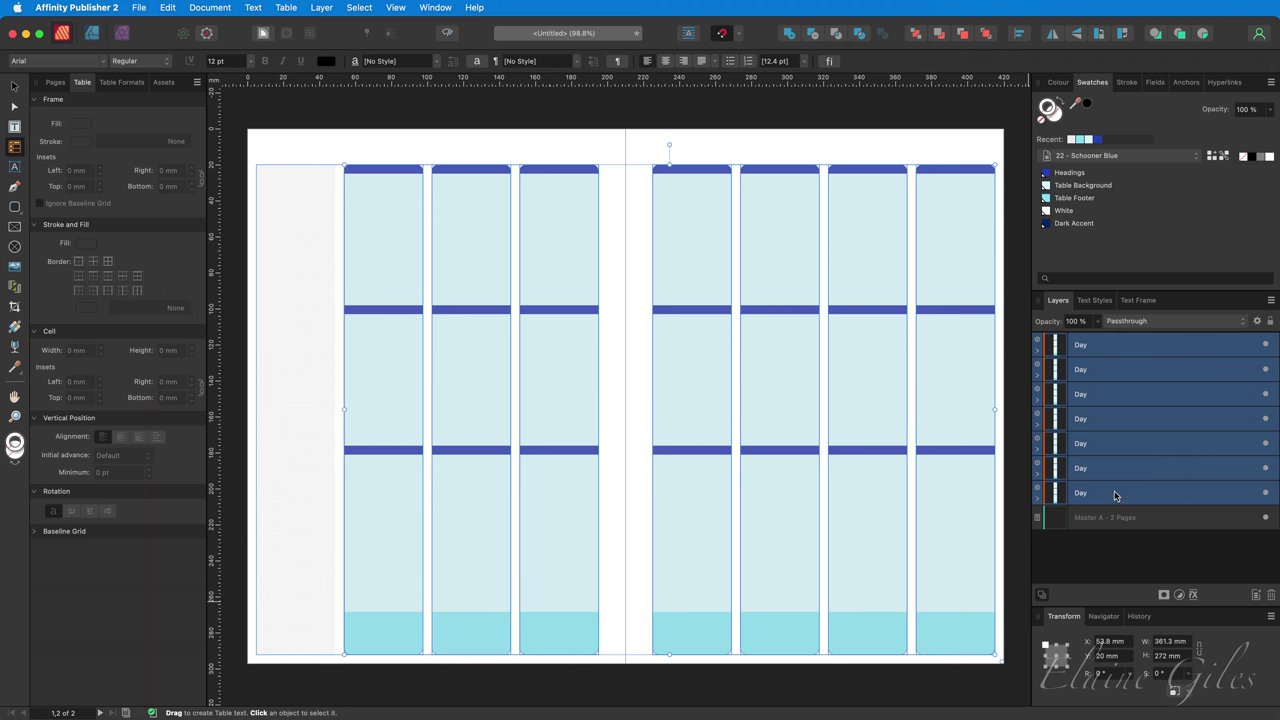
{"action": "key", "text": "super+g"}
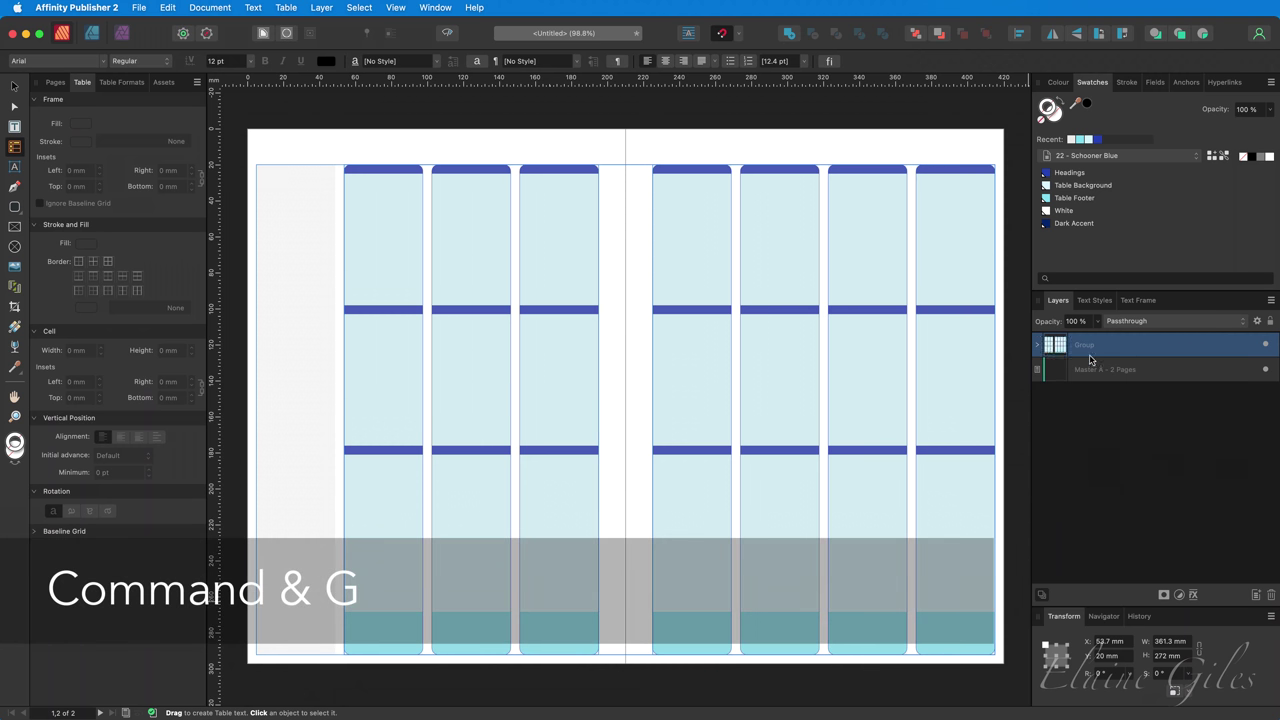
Rename the new group 'Week' and lock it.
{"action": "double_click", "coordinate": [1085, 345]}
{"action": "type", "text": "We"}
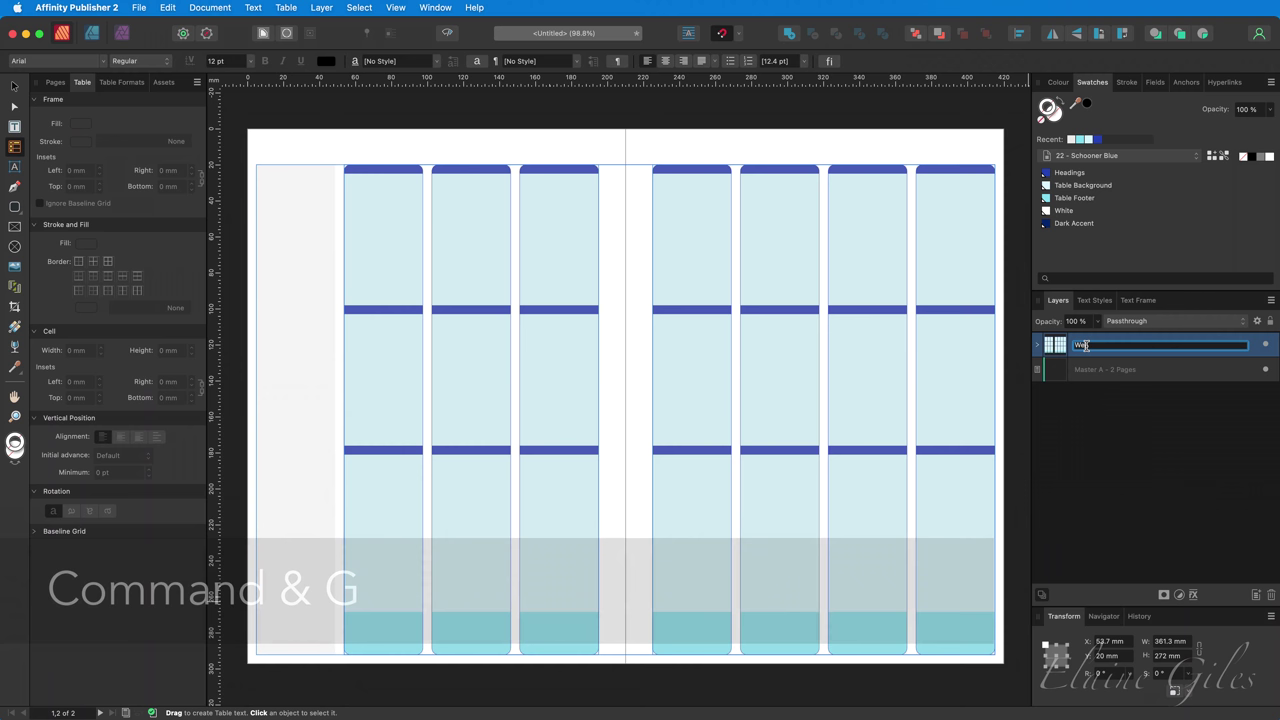
{"action": "type", "text": "ek"}
{"action": "key", "text": "Return"}
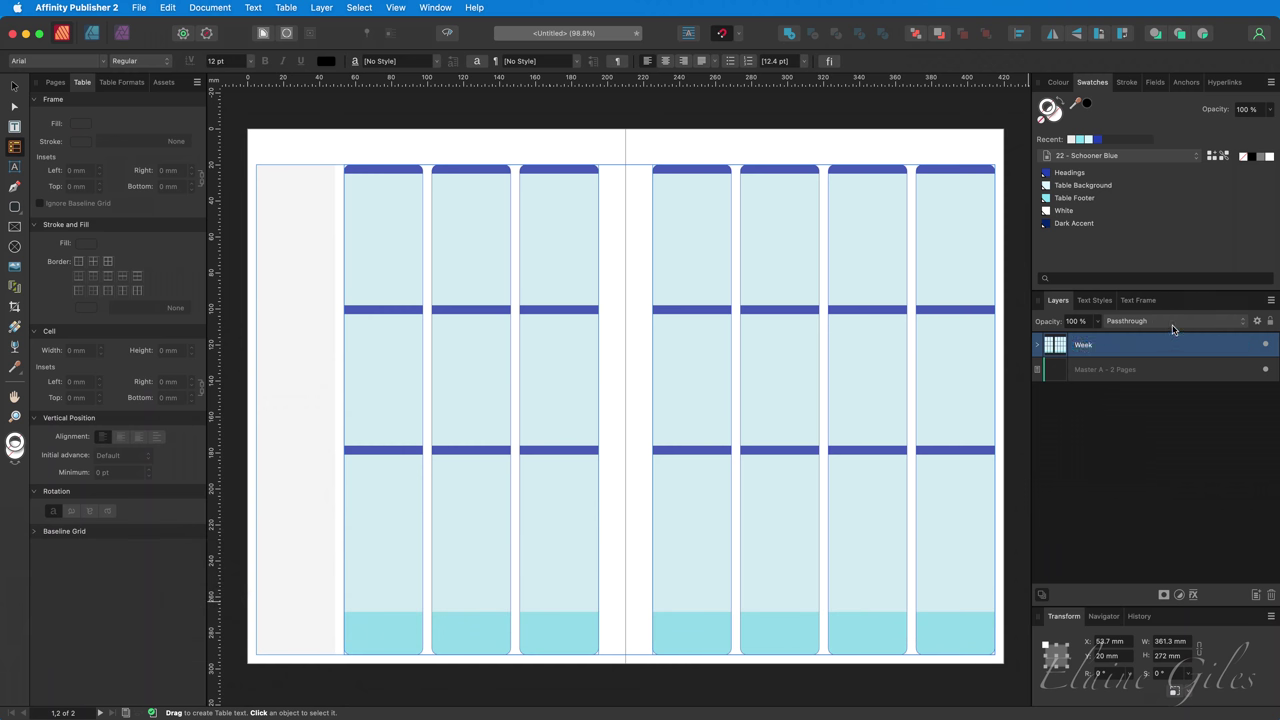
{"action": "left_click", "coordinate": [1270, 322]}
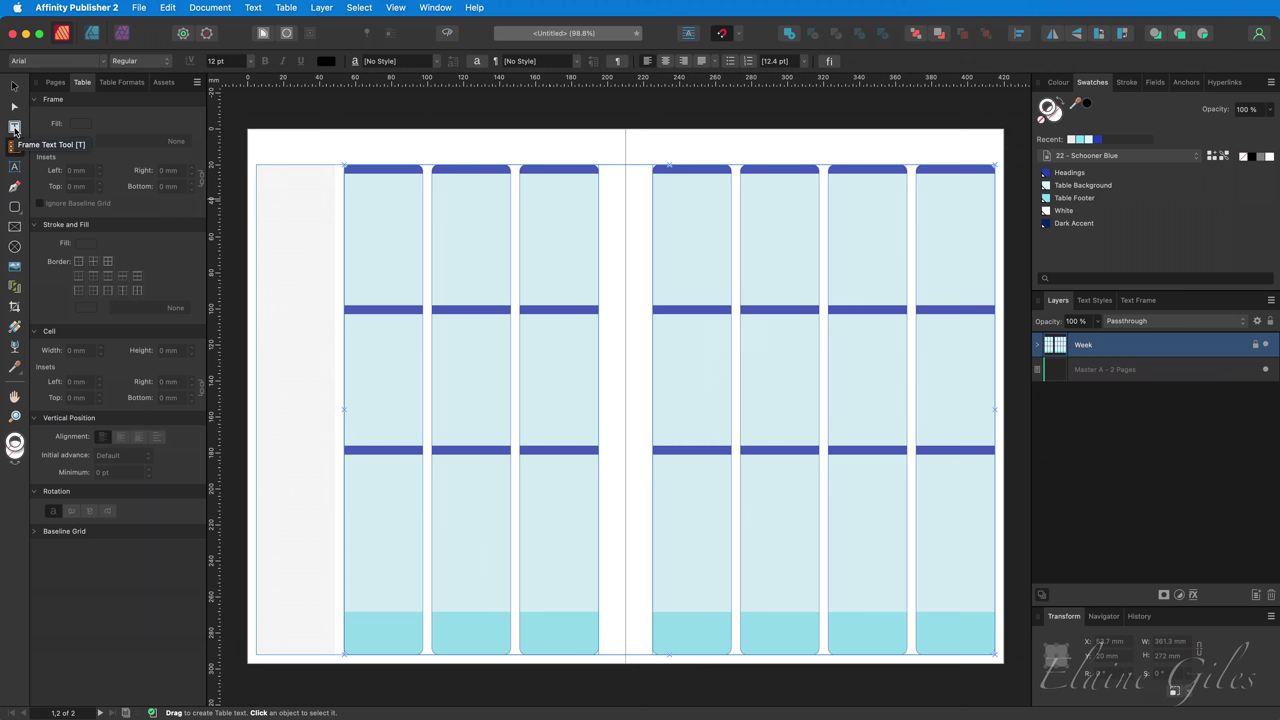
Draw a text frame at the top-left of the page containing 'October 2024'.
{"action": "left_click", "coordinate": [14, 127]}
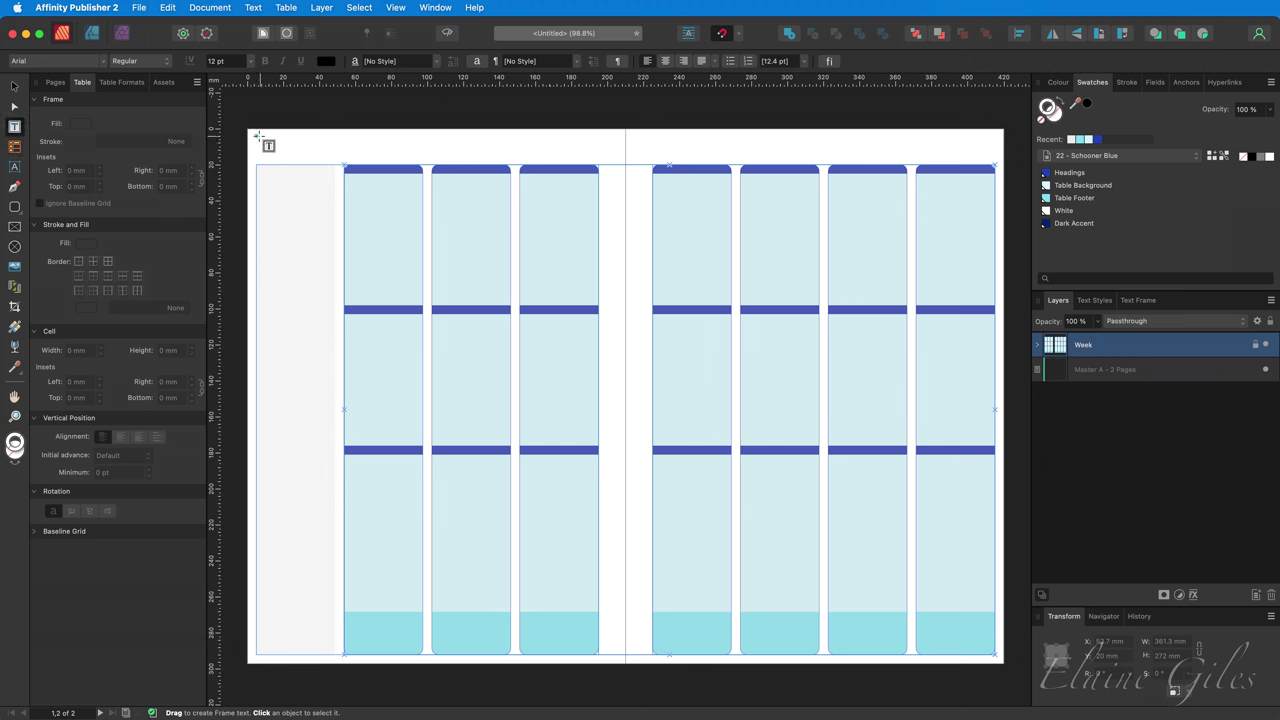
{"action": "left_click_drag", "start_coordinate": [257, 136], "coordinate": [336, 158]}
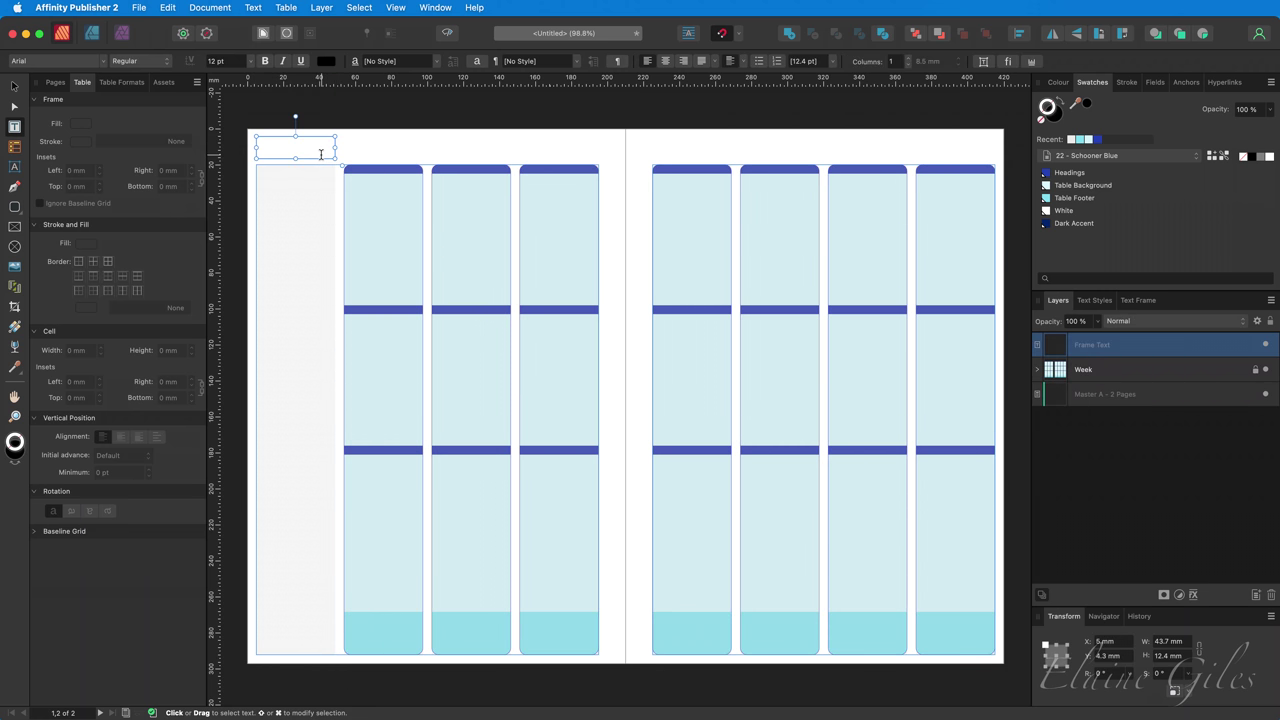
{"action": "type", "text": "October 2024"}
{"action": "key", "text": "super+a"}
{"action": "key", "text": "Escape"}
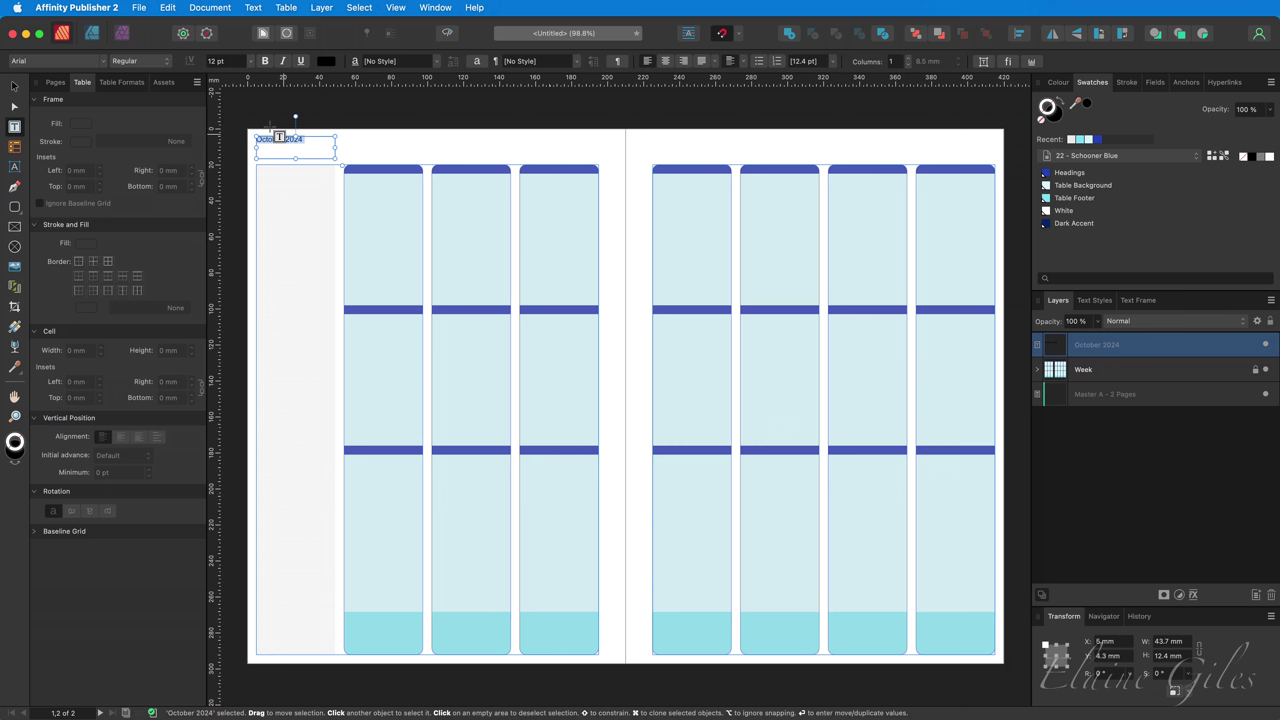
Format the heading in October Twilight at 18 pt, coloured Headings blue.
{"action": "left_click", "coordinate": [104, 61]}
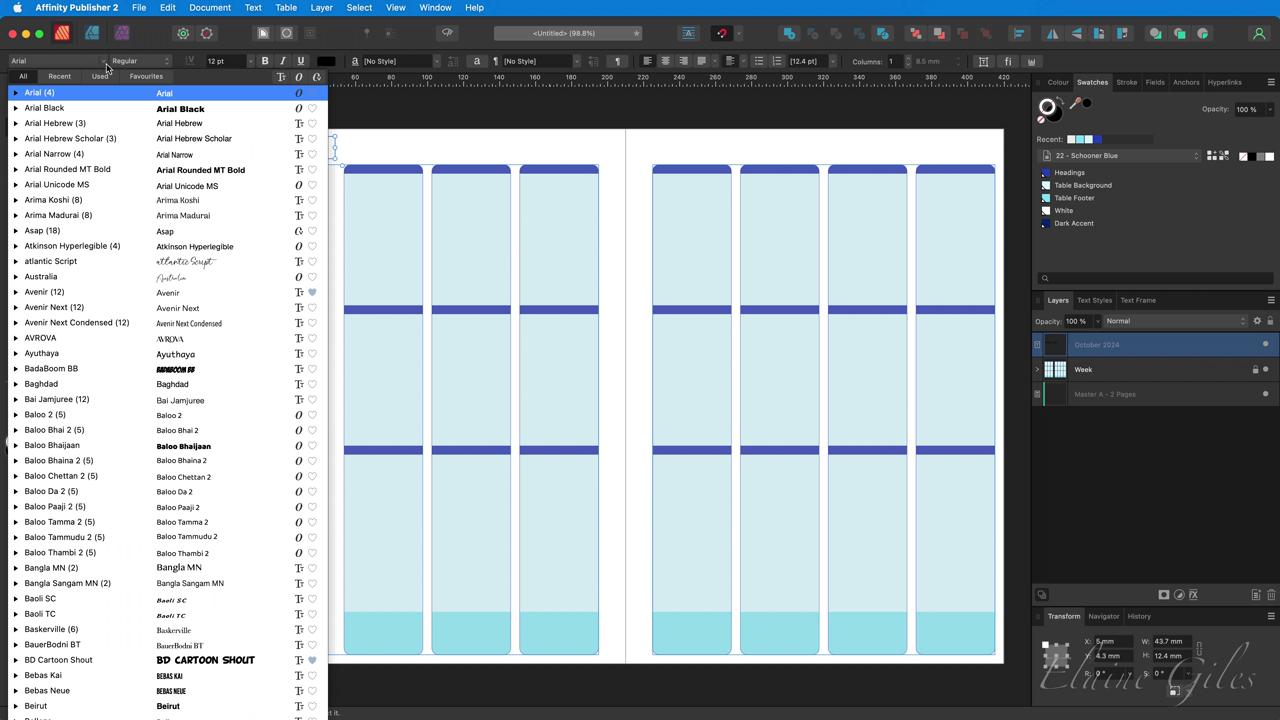
{"action": "type", "text": "october"}
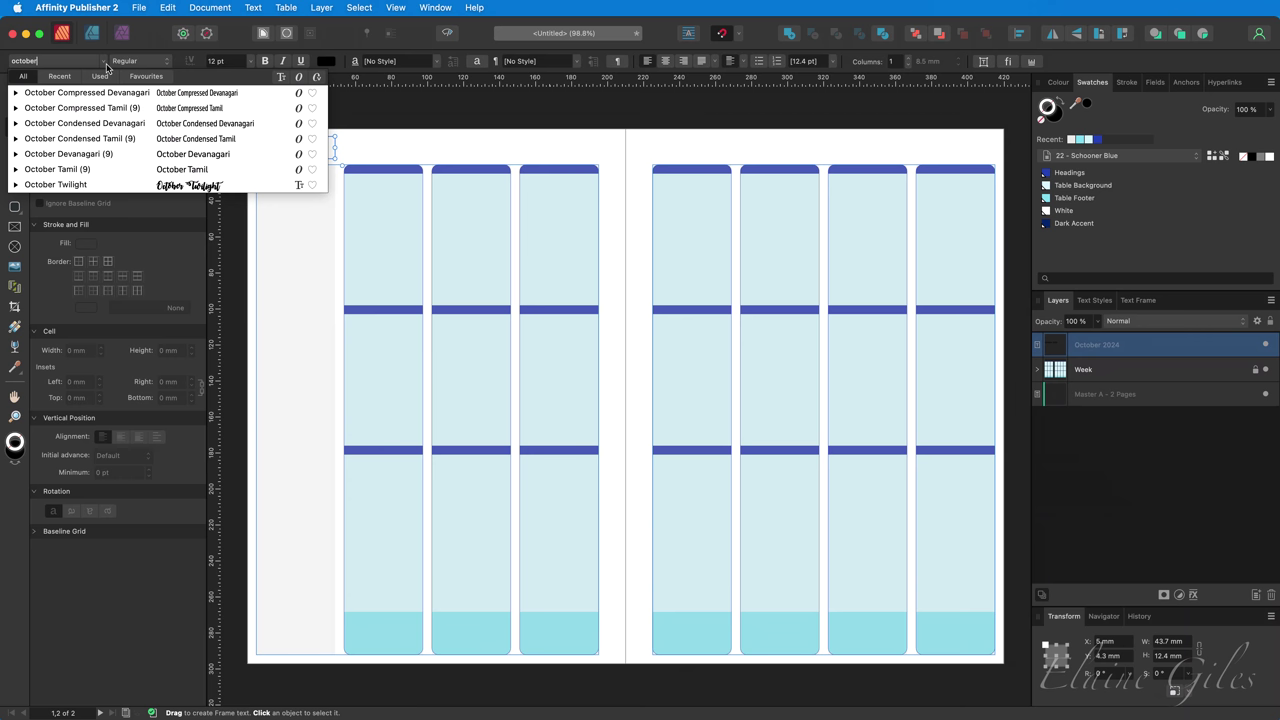
{"action": "key", "text": "Down"}
{"action": "key", "text": "Down"}
{"action": "key", "text": "Down"}
{"action": "key", "text": "Down"}
{"action": "key", "text": "Down"}
{"action": "key", "text": "Down"}
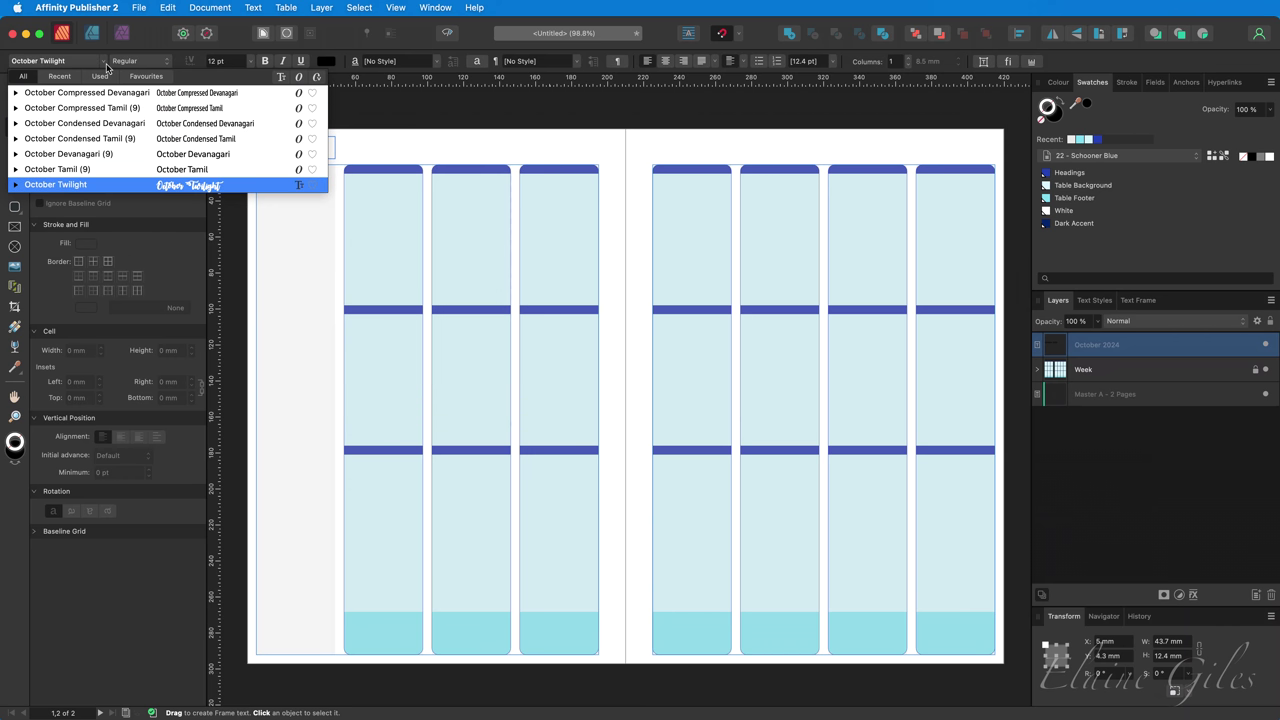
{"action": "key", "text": "Return"}
{"action": "left_click", "coordinate": [229, 66]}
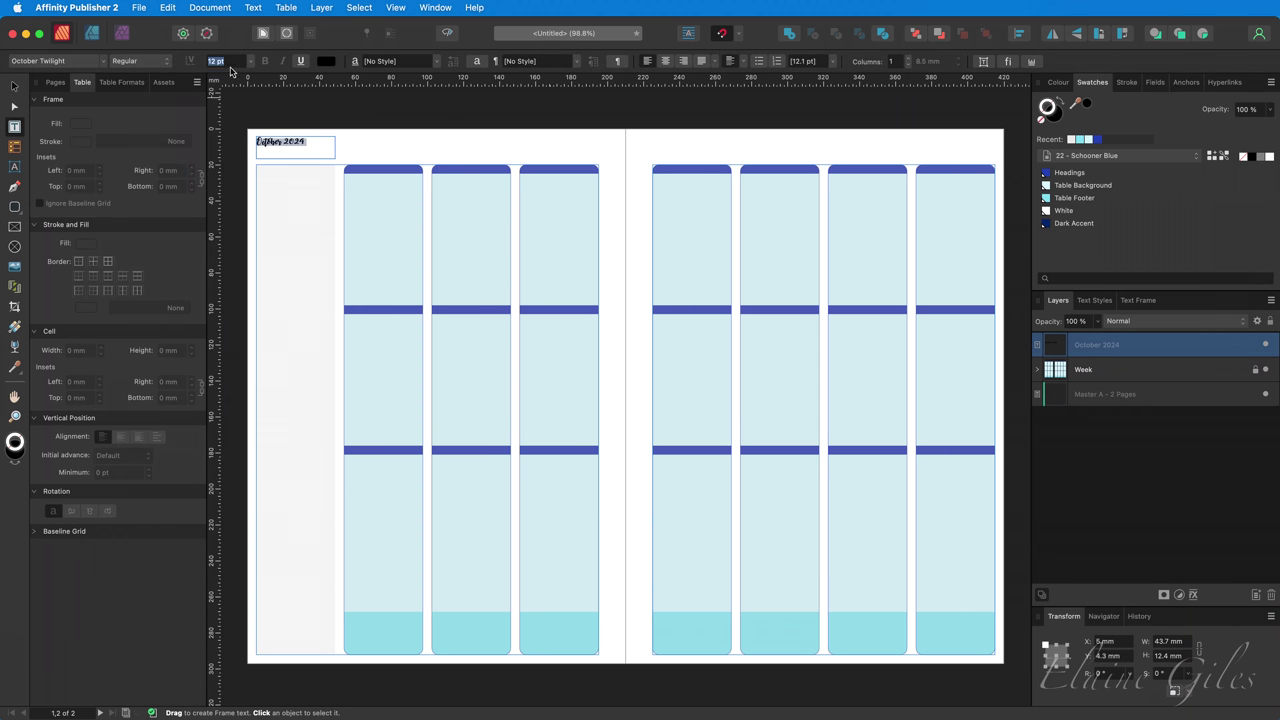
{"action": "type", "text": "32pt"}
{"action": "type", "text": "18"}
{"action": "key", "text": "Tab"}
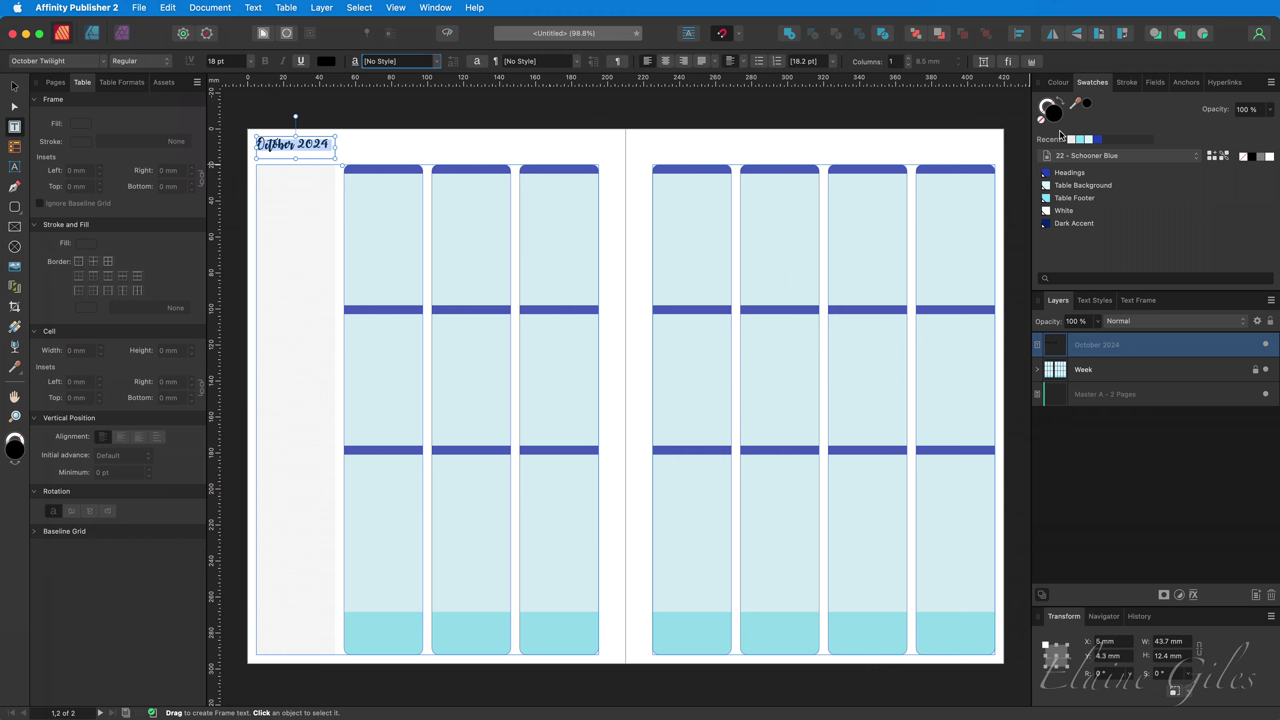
{"action": "left_click", "coordinate": [1069, 174]}
{"action": "key", "text": "Escape"}
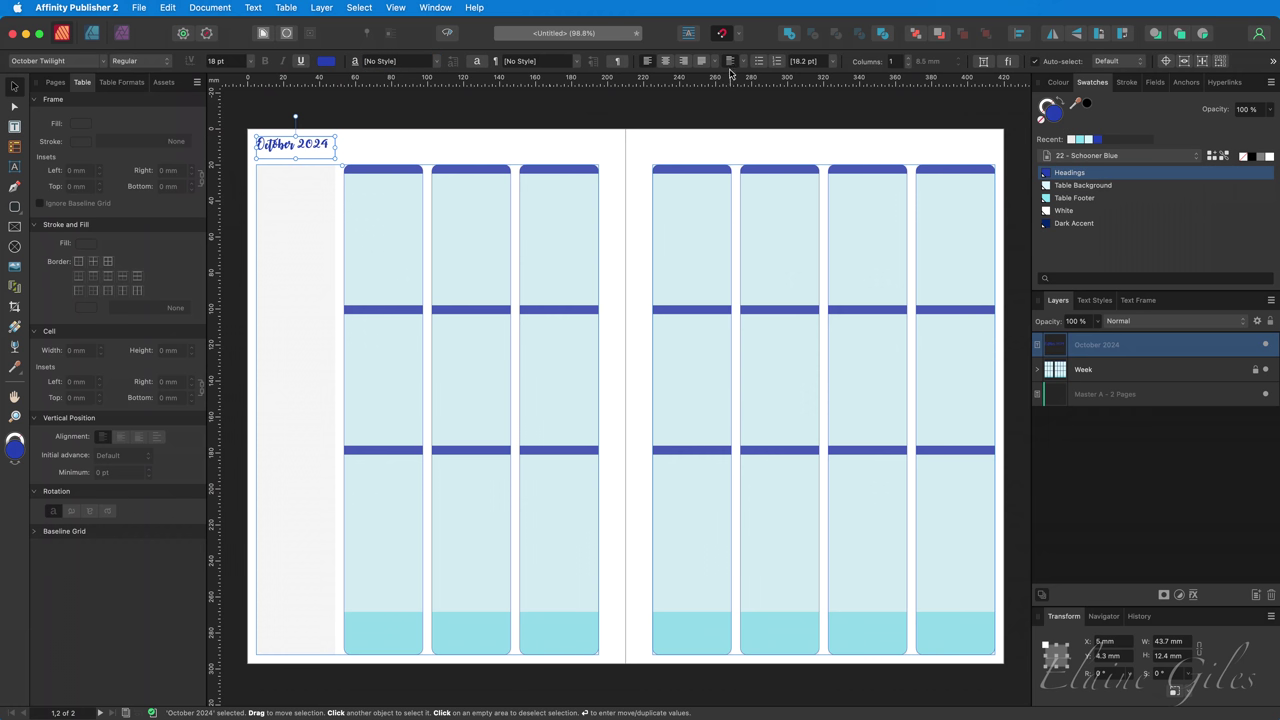
Align the heading text vertically in its frame and move the frame to Y 6 mm.
{"action": "left_click", "coordinate": [730, 63]}
{"action": "left_click", "coordinate": [1106, 655]}
{"action": "type", "text": "6"}
{"action": "key", "text": "Return"}
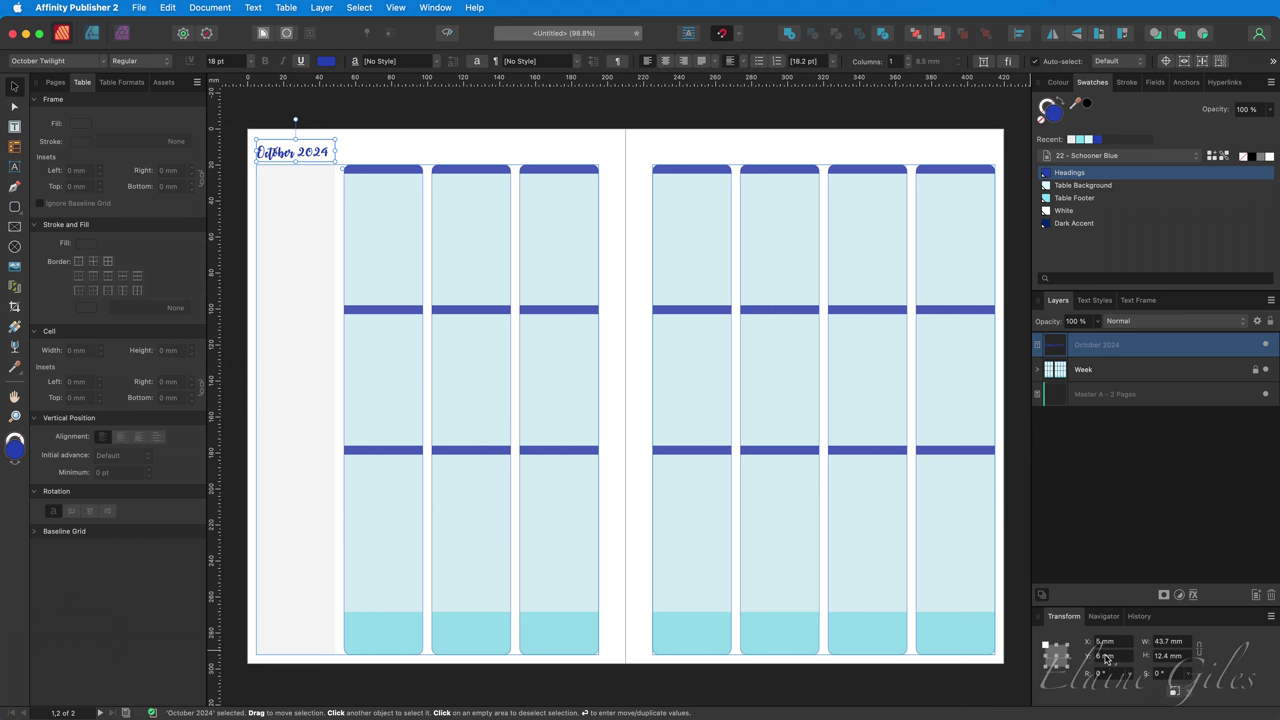
{"action": "left_click", "coordinate": [367, 149]}
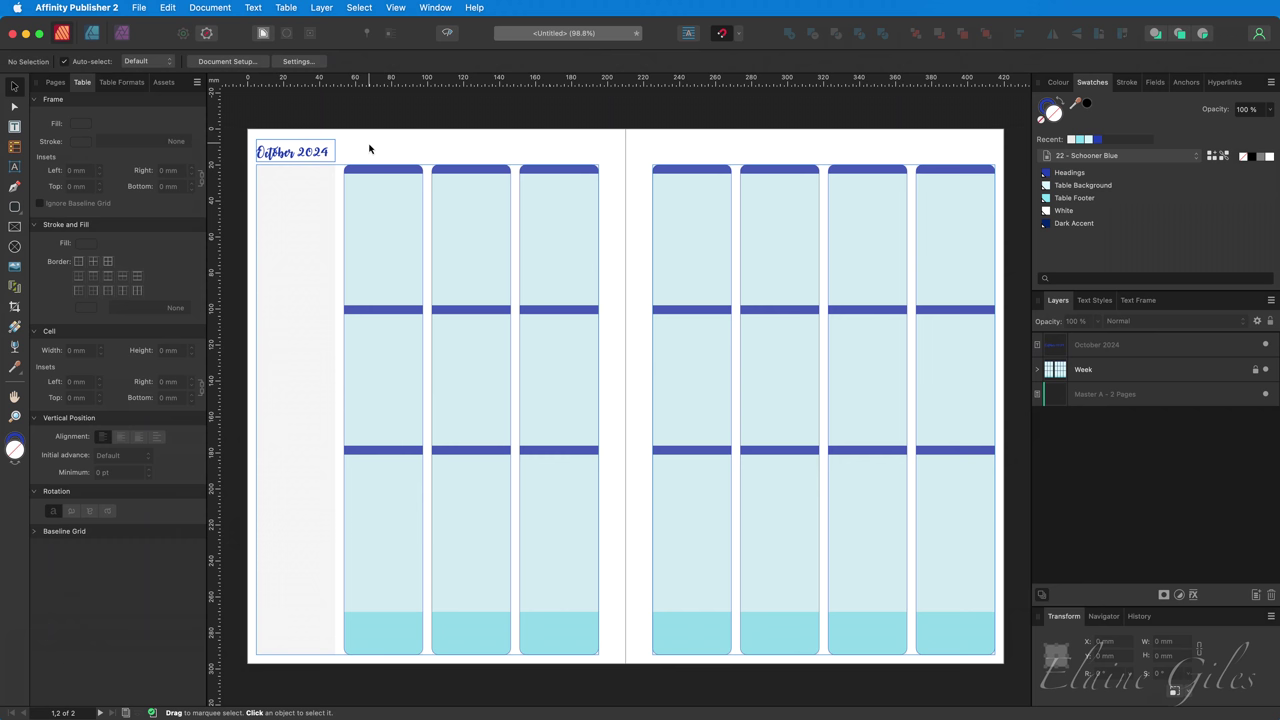
Place the MS - Tuesday calendar asset on the left page and hide the Week layer.
{"action": "left_click", "coordinate": [164, 82]}
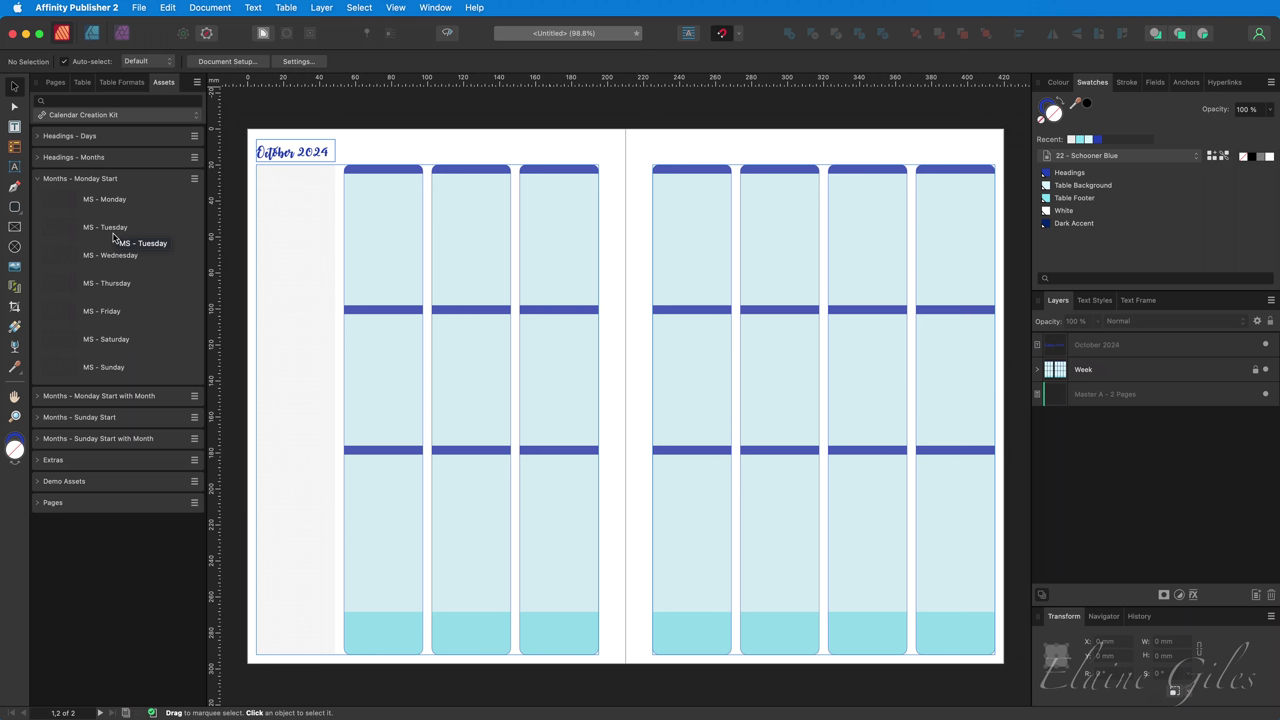
{"action": "left_click_drag", "start_coordinate": [117, 232], "coordinate": [416, 274]}
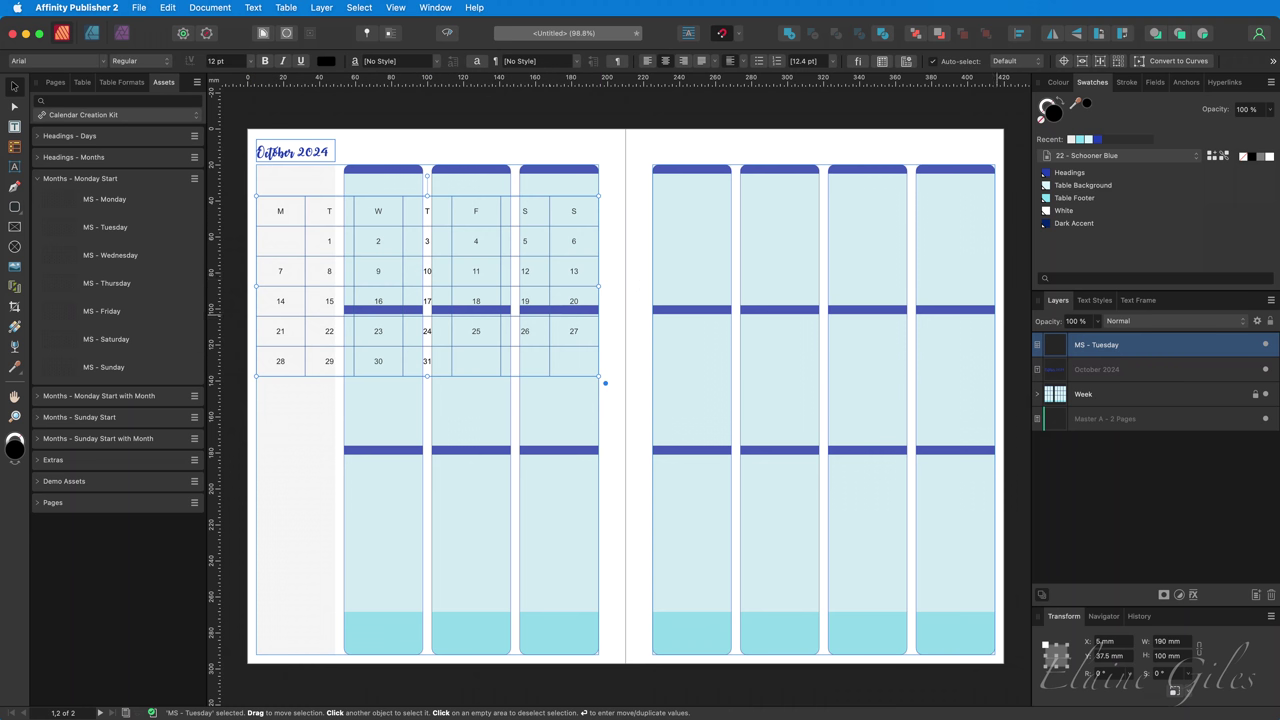
{"action": "left_click", "coordinate": [1265, 394]}
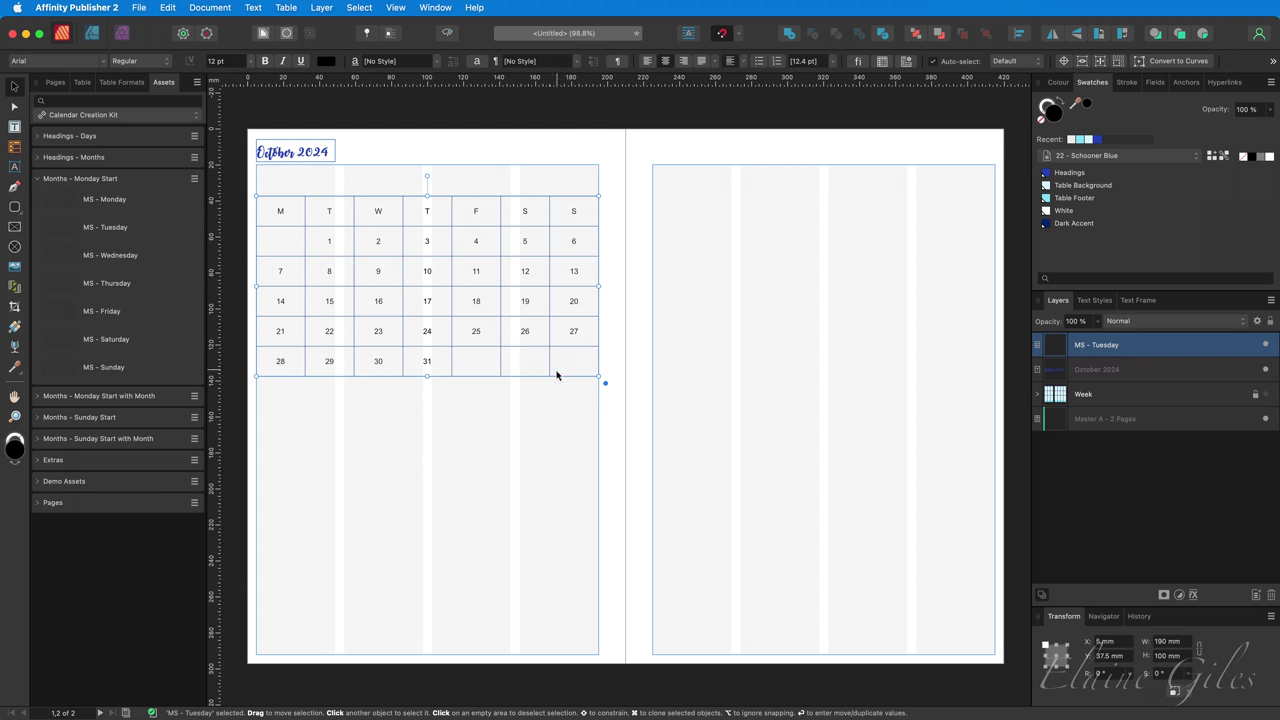
{"action": "left_click", "coordinate": [408, 408]}
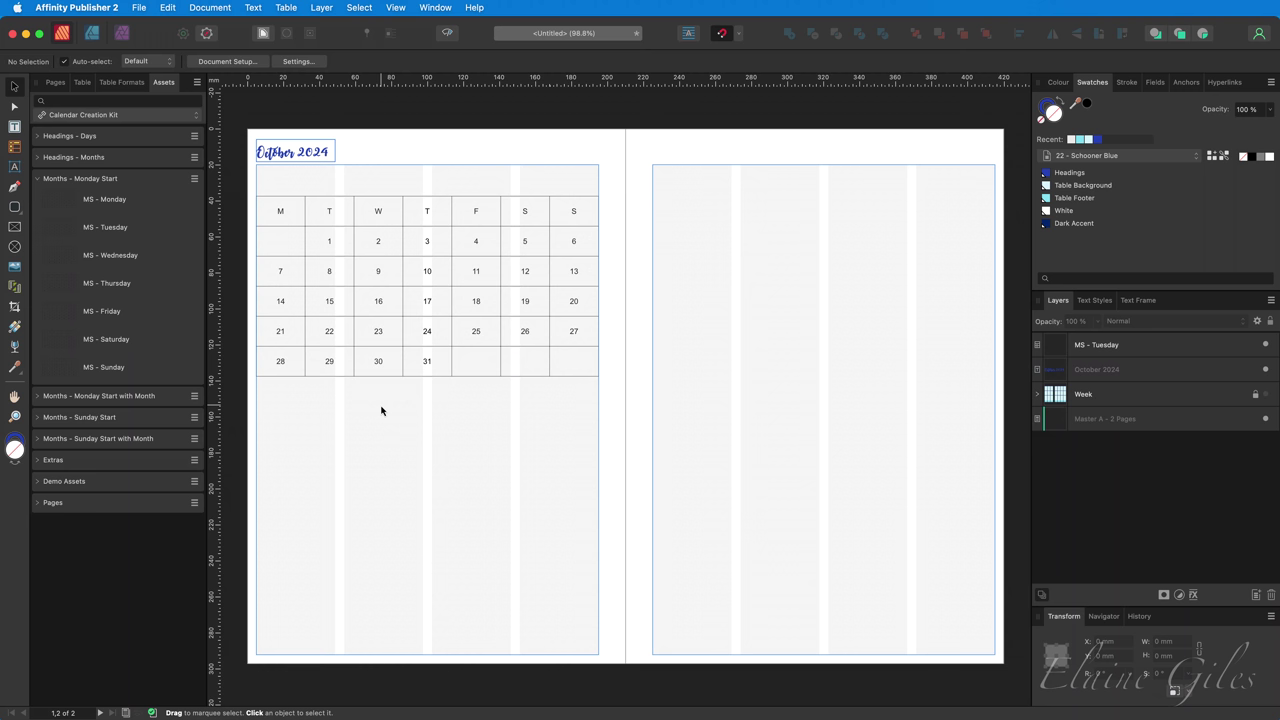
Narrow the calendar, move it under the heading, and set its height to 42.5 mm.
{"action": "left_click", "coordinate": [401, 340]}
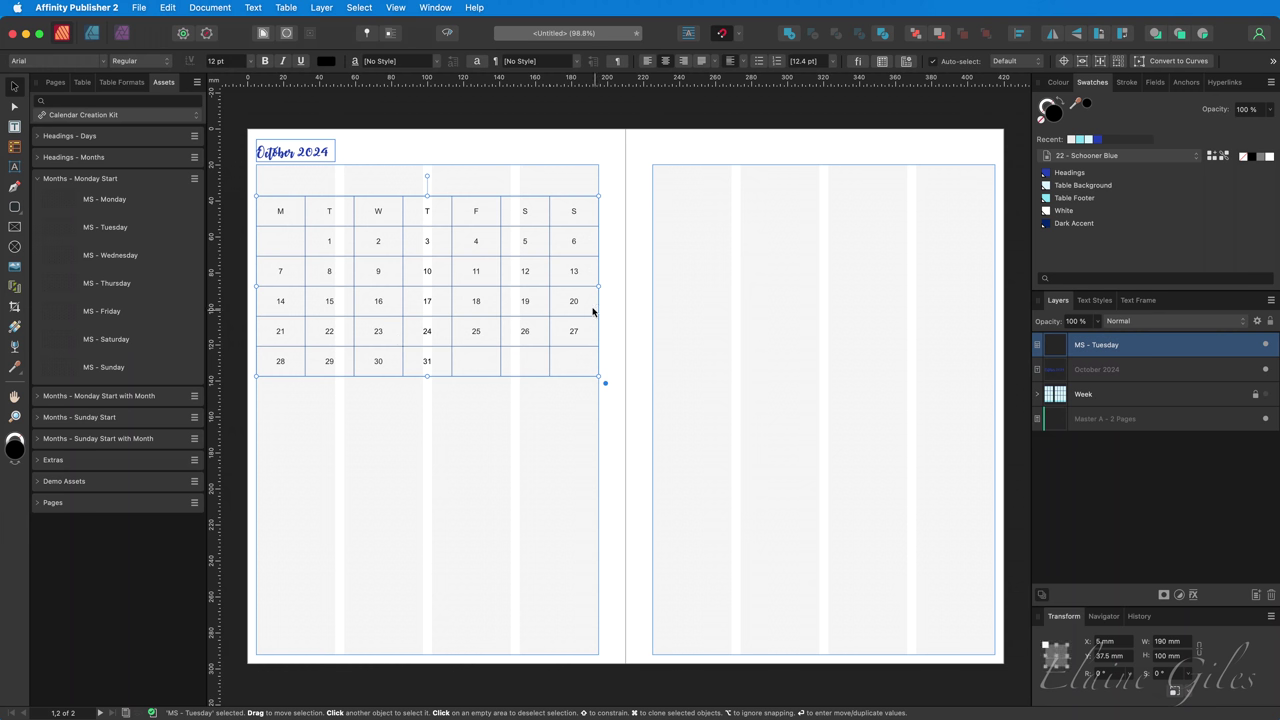
{"action": "left_click_drag", "start_coordinate": [598, 286], "coordinate": [335, 287]}
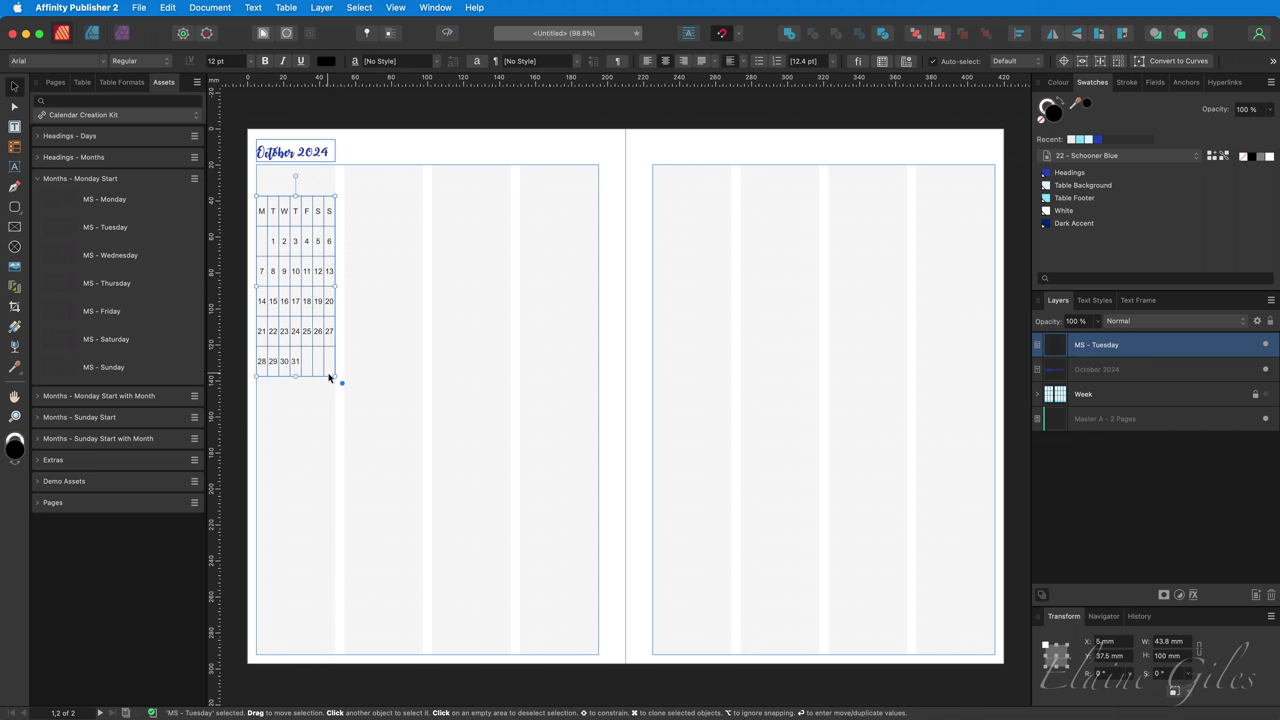
{"action": "left_click_drag", "start_coordinate": [298, 349], "coordinate": [296, 318]}
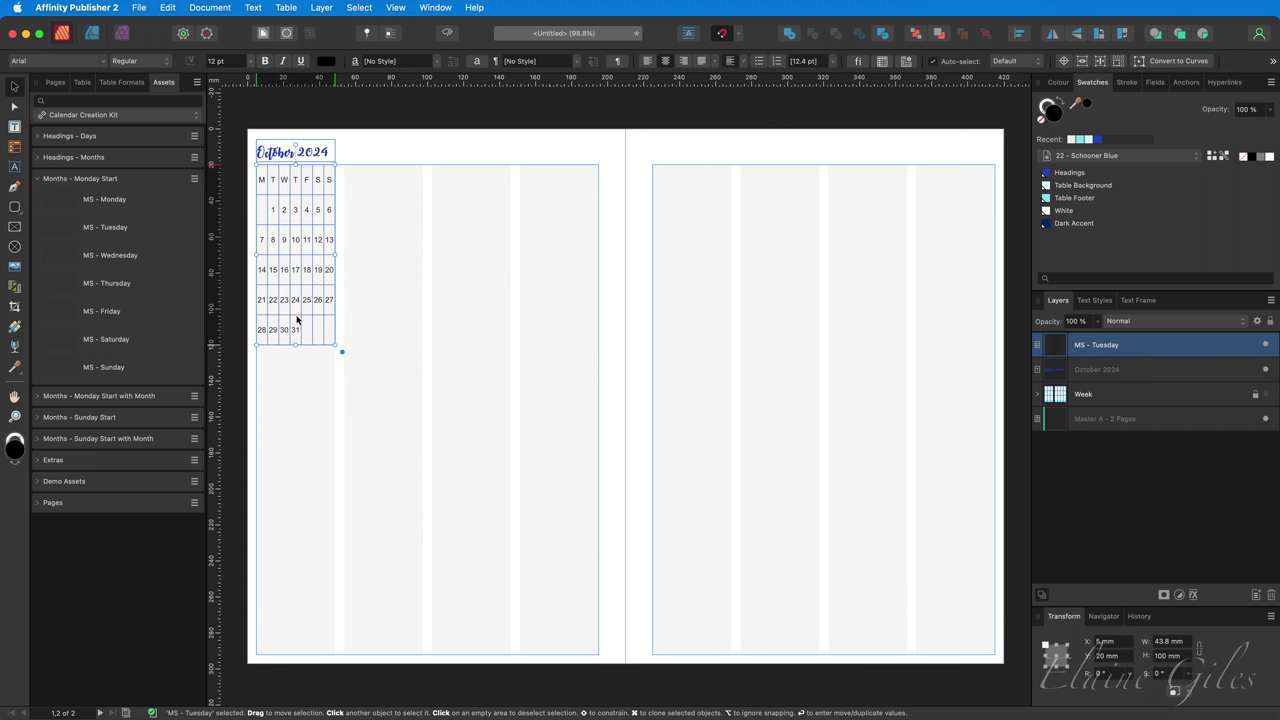
{"action": "left_click_drag", "start_coordinate": [295, 345], "coordinate": [297, 250]}
{"action": "left_click", "coordinate": [1168, 641]}
{"action": "left_click", "coordinate": [1173, 655]}
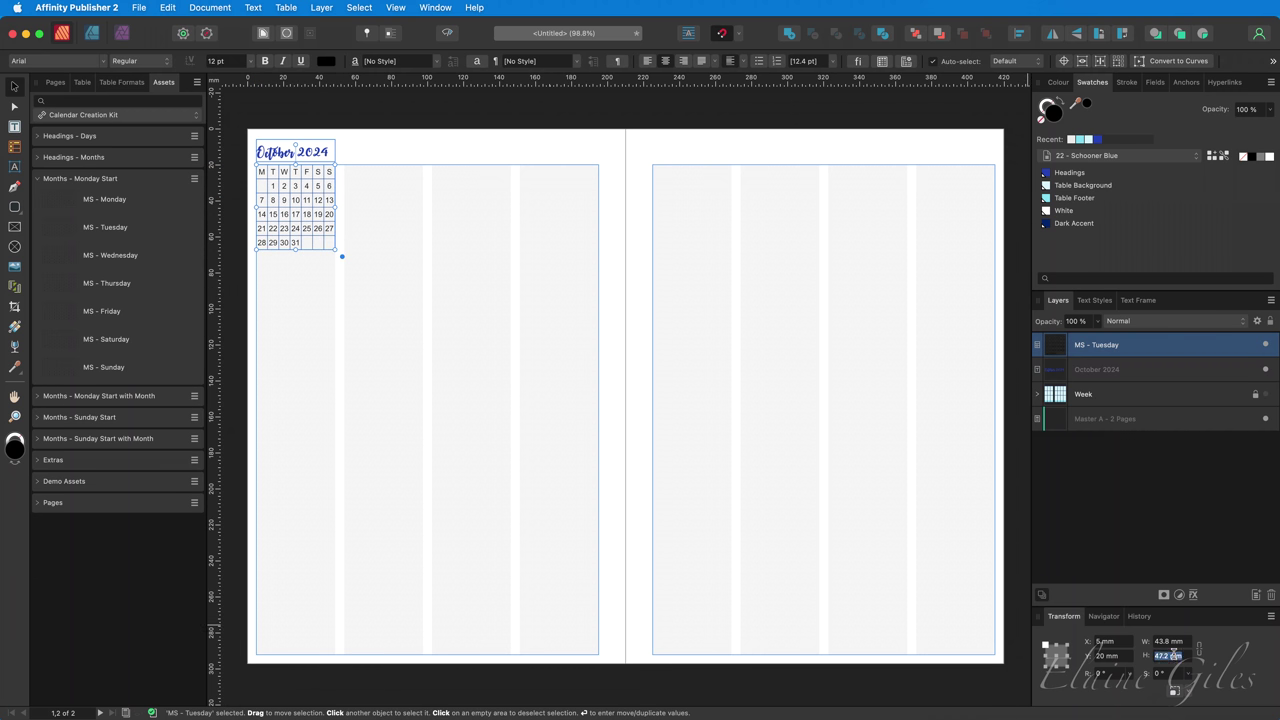
{"action": "type", "text": "42.5"}
{"action": "key", "text": "Return"}
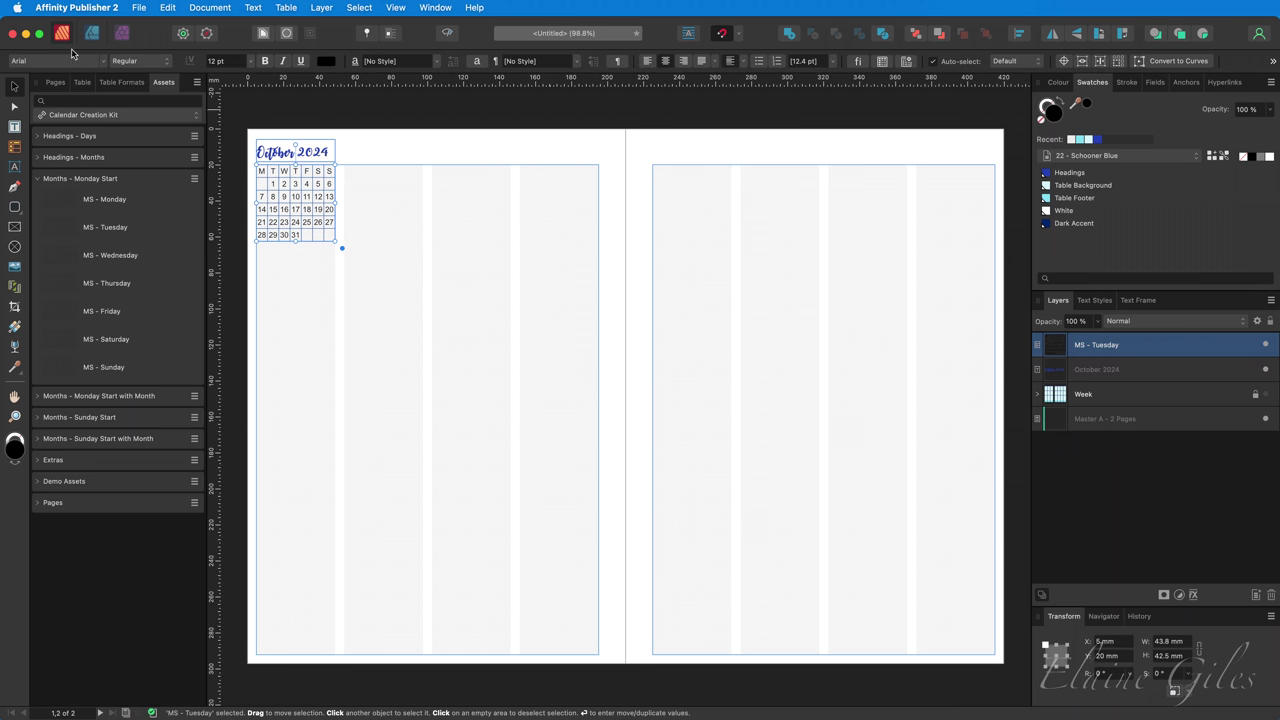
Set the calendar text in Avenir Book at 8 pt.
{"action": "left_click", "coordinate": [102, 64]}
{"action": "type", "text": "aveni"}
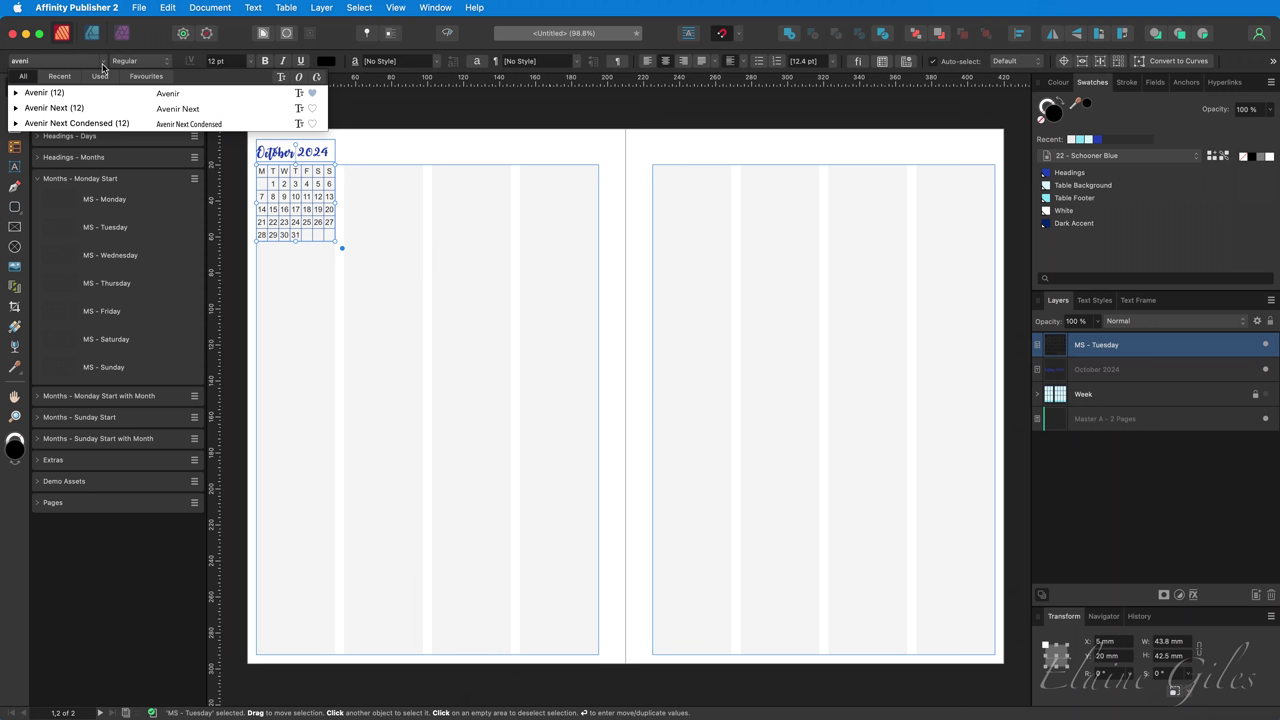
{"action": "key", "text": "Return"}
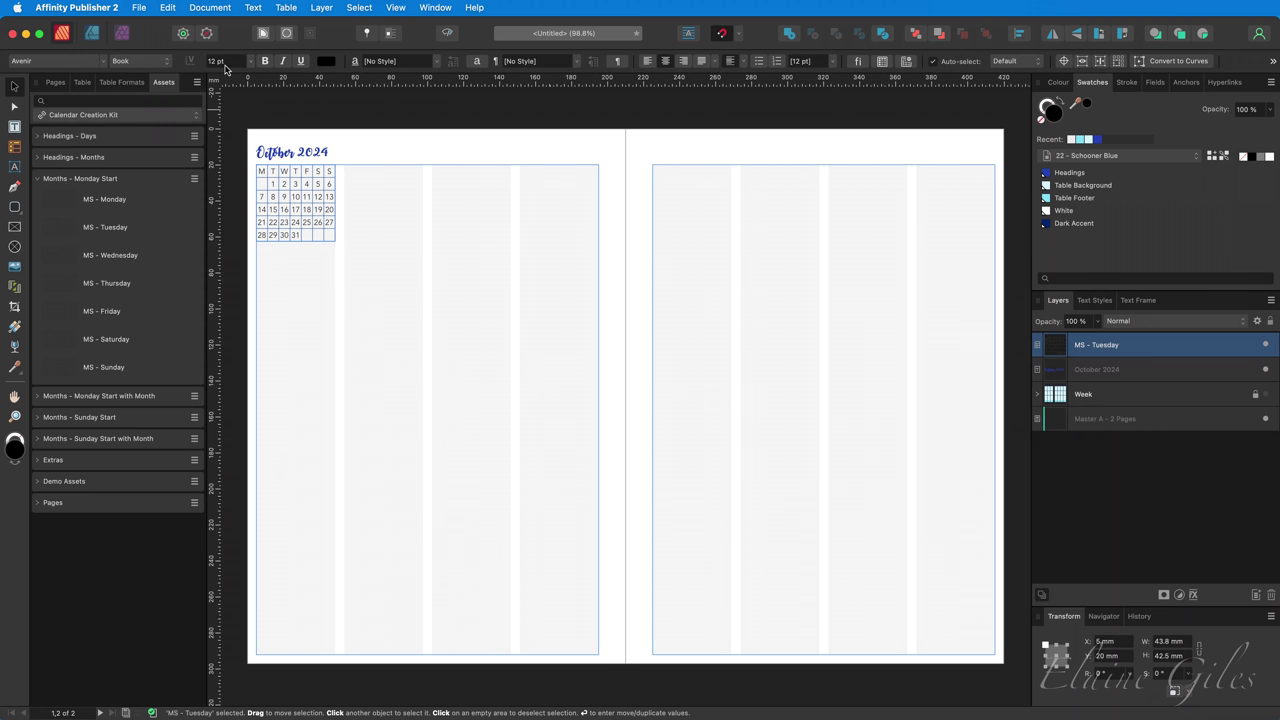
{"action": "left_click", "coordinate": [224, 62]}
{"action": "type", "text": "8"}
{"action": "key", "text": "Return"}
{"action": "scroll", "coordinate": [270, 155], "scroll_direction": "up", "scroll_amount": 5}
Fill the weekday header row with Headings blue and make its letters bold white.
{"action": "scroll", "coordinate": [270, 155], "scroll_direction": "up", "scroll_amount": 4}
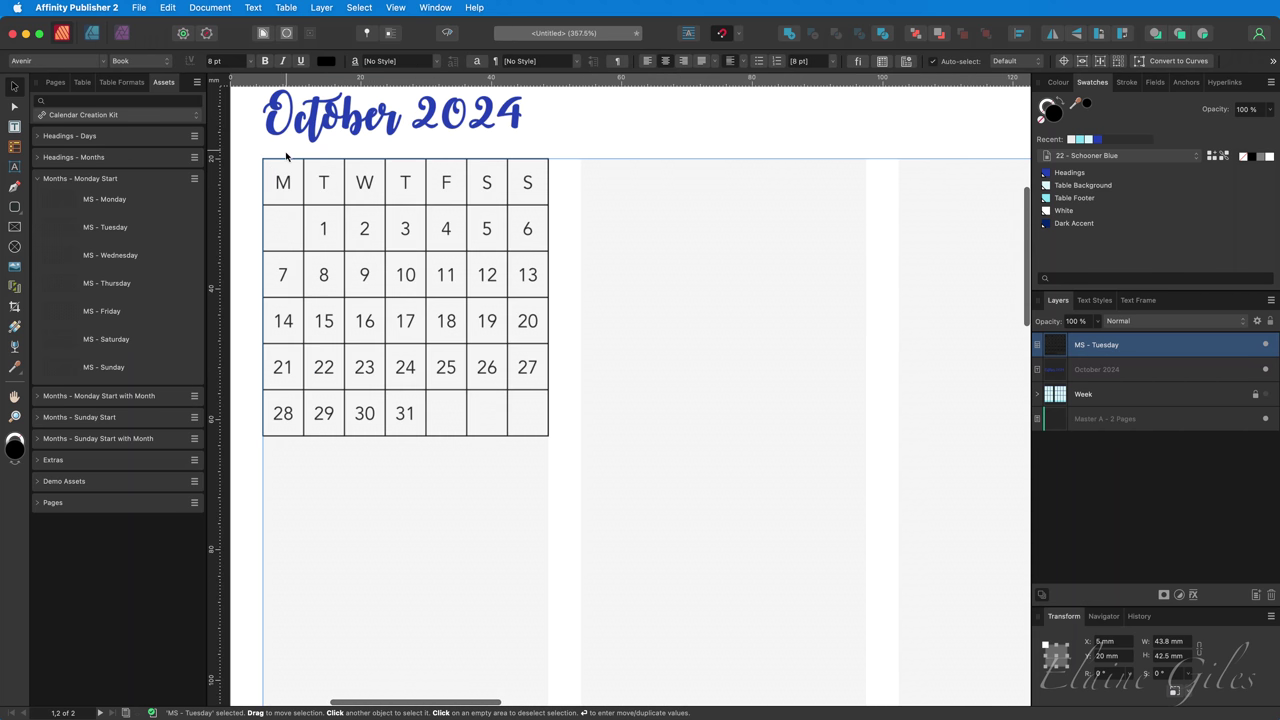
{"action": "left_click", "coordinate": [298, 198]}
{"action": "left_click_drag", "start_coordinate": [344, 201], "coordinate": [628, 203]}
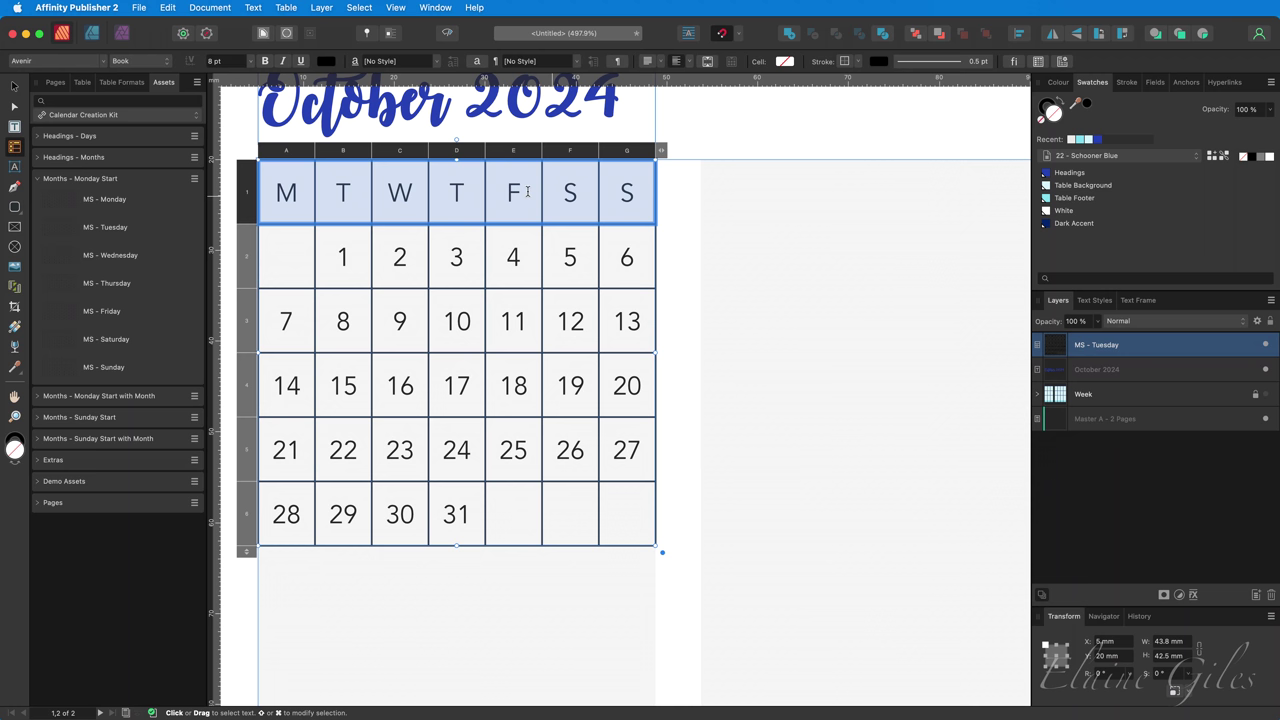
{"action": "left_click", "coordinate": [82, 82]}
{"action": "left_click", "coordinate": [88, 245]}
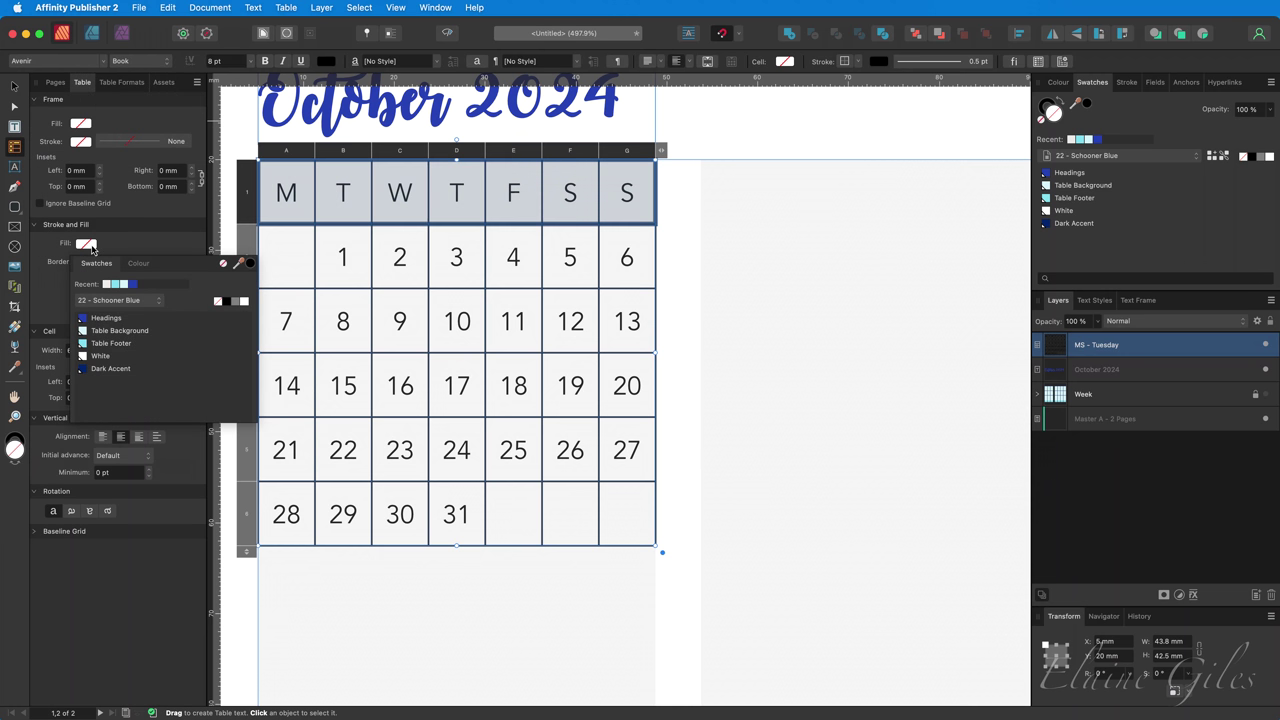
{"action": "left_click", "coordinate": [100, 320]}
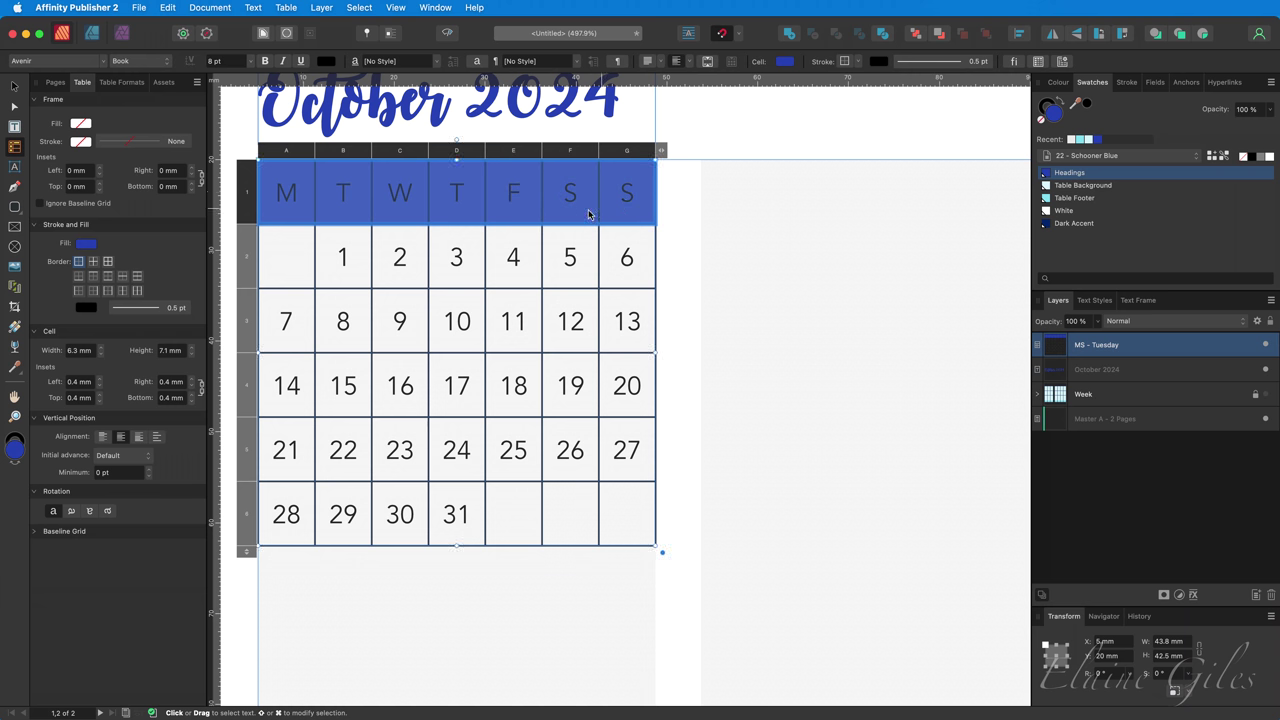
{"action": "left_click", "coordinate": [326, 63]}
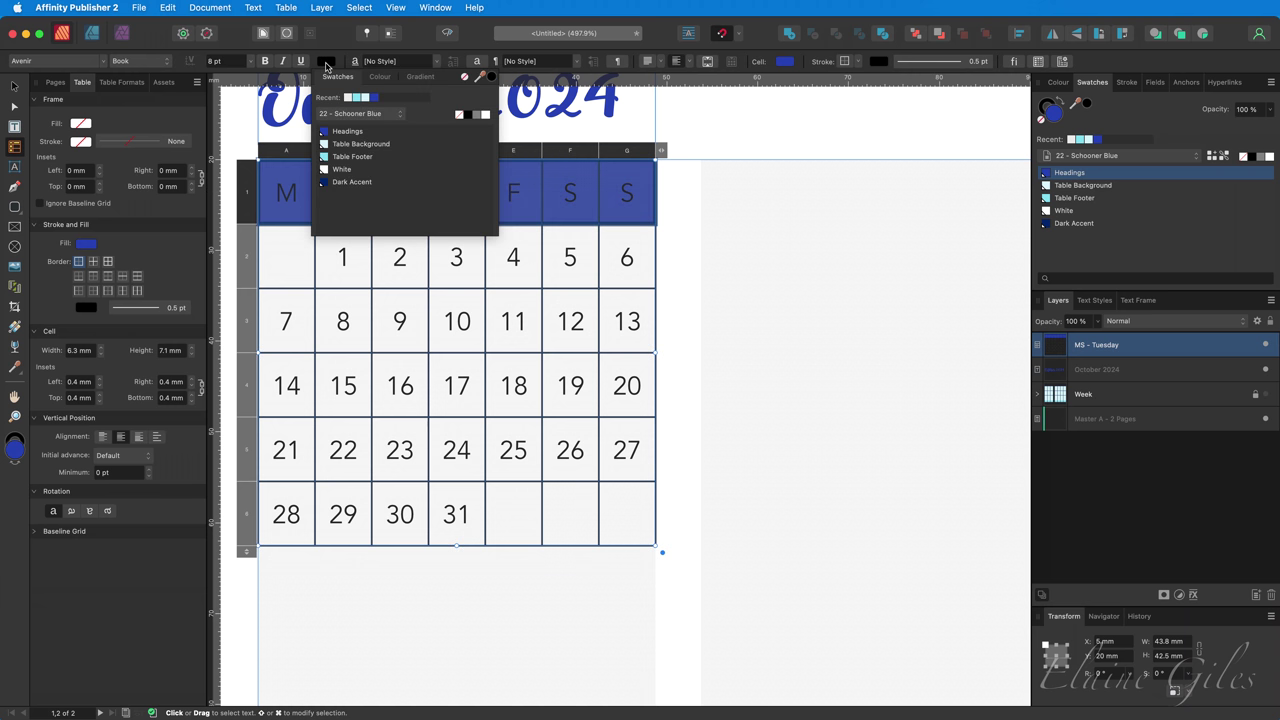
{"action": "left_click", "coordinate": [358, 170]}
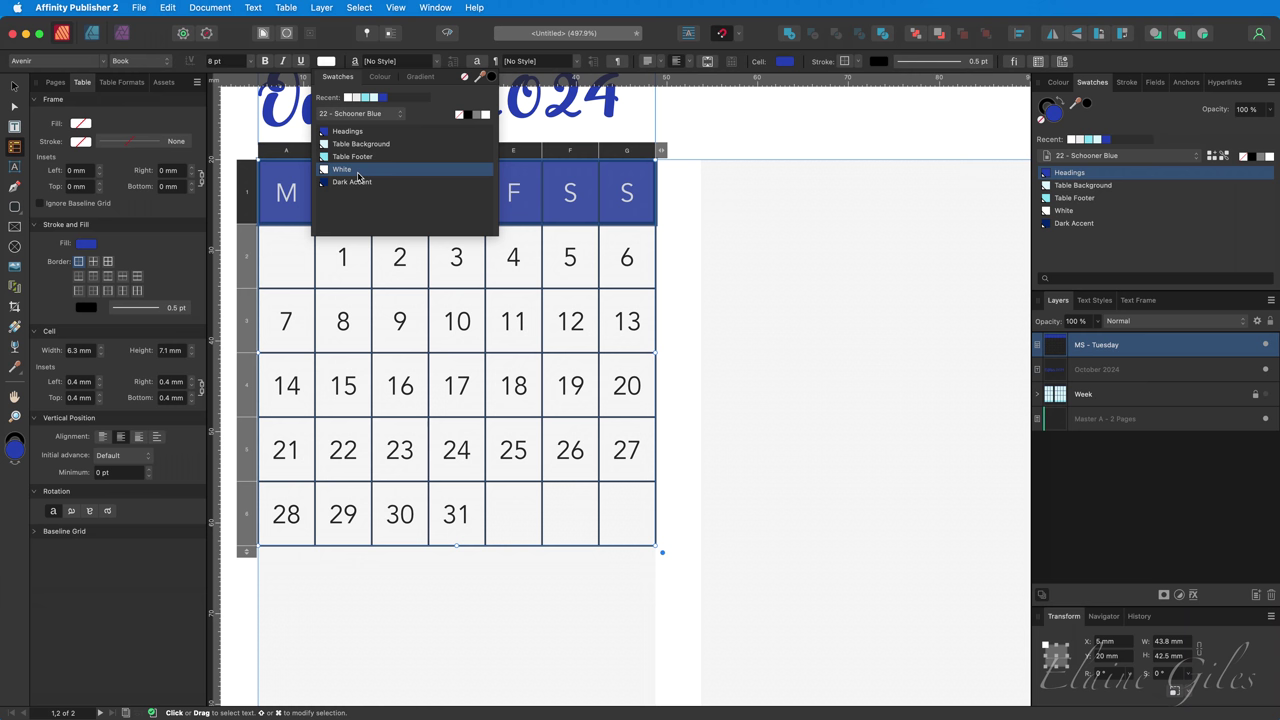
{"action": "left_click", "coordinate": [265, 61]}
{"action": "left_click", "coordinate": [398, 262]}
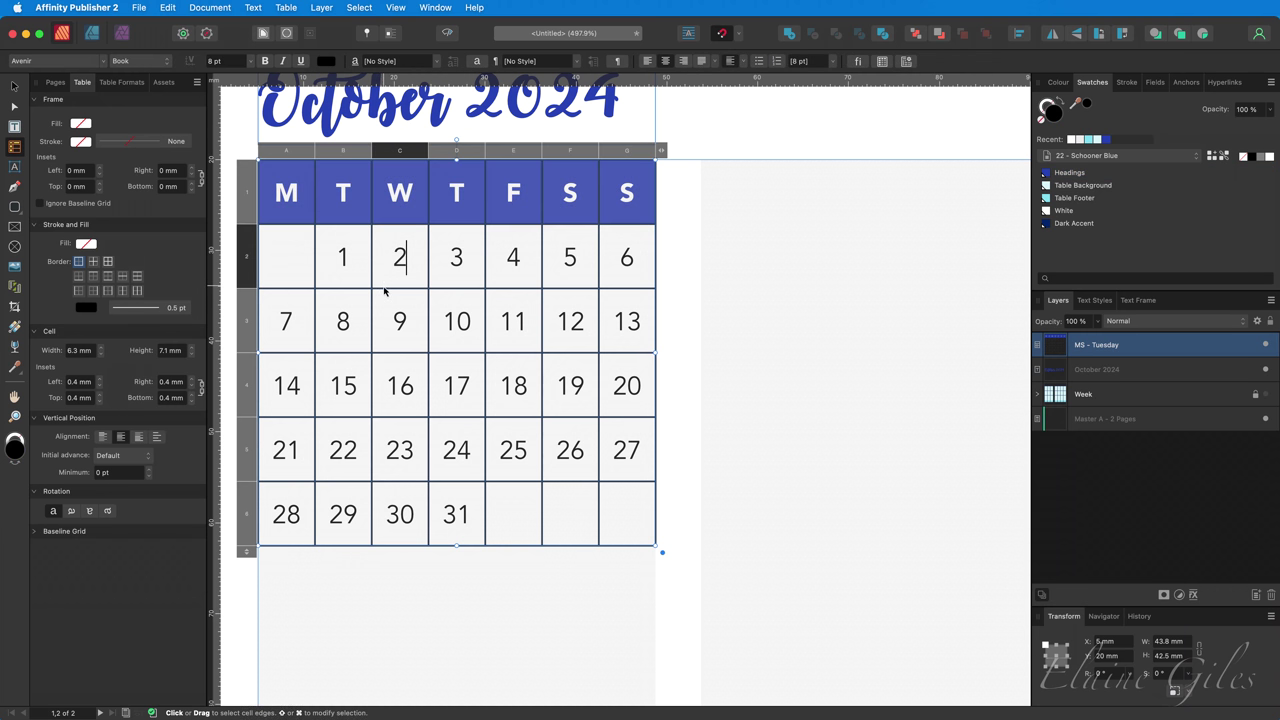
Colour the calendar's date numbers Headings blue.
{"action": "left_click_drag", "start_coordinate": [289, 254], "coordinate": [618, 528]}
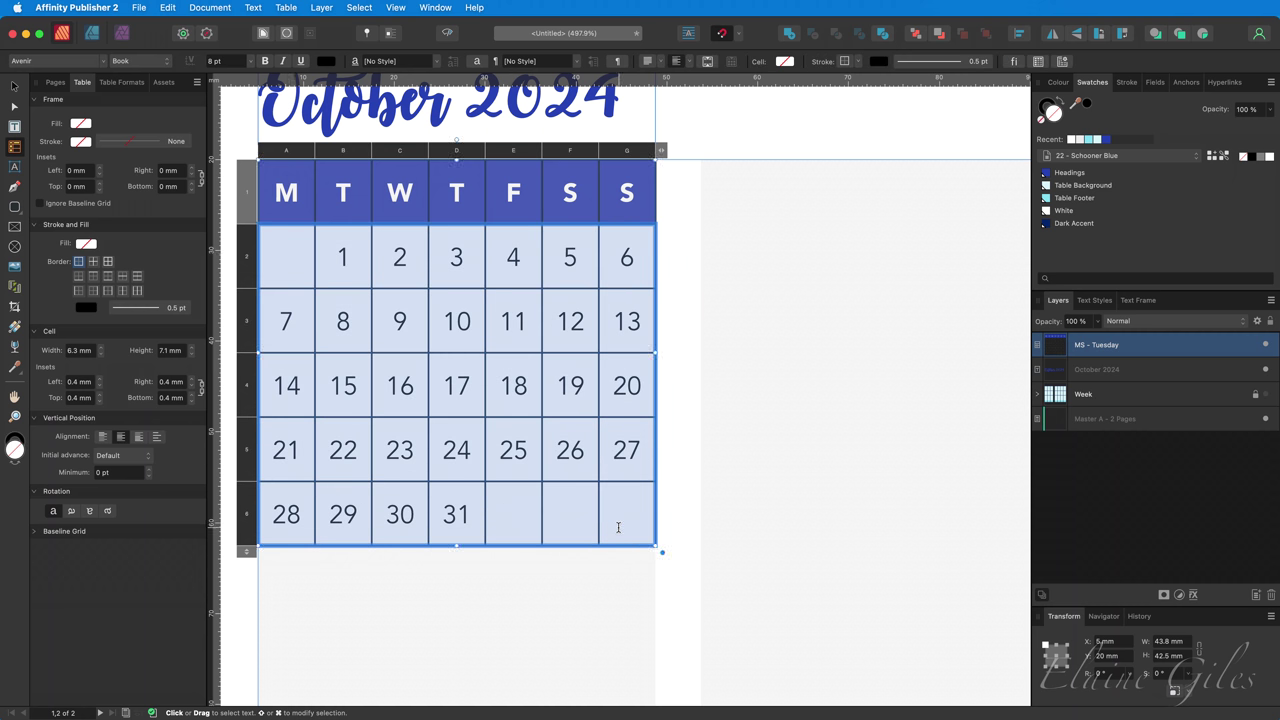
{"action": "left_click", "coordinate": [325, 62]}
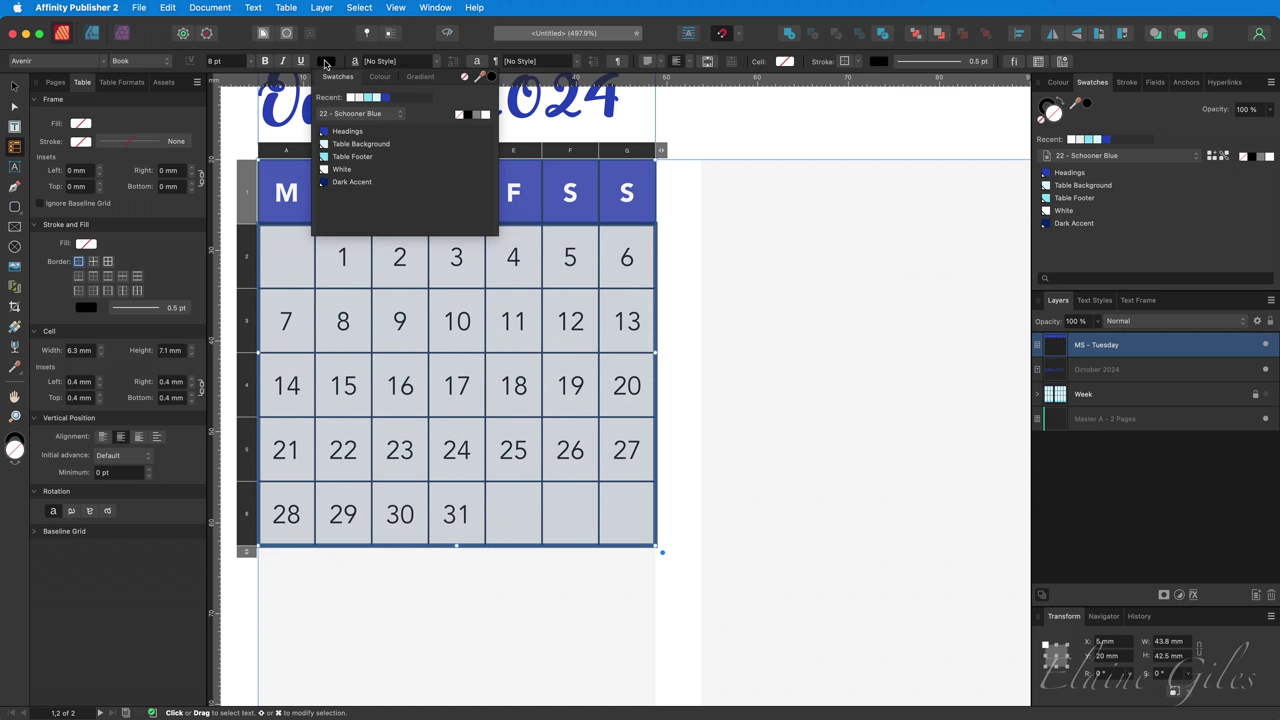
{"action": "left_click", "coordinate": [338, 134]}
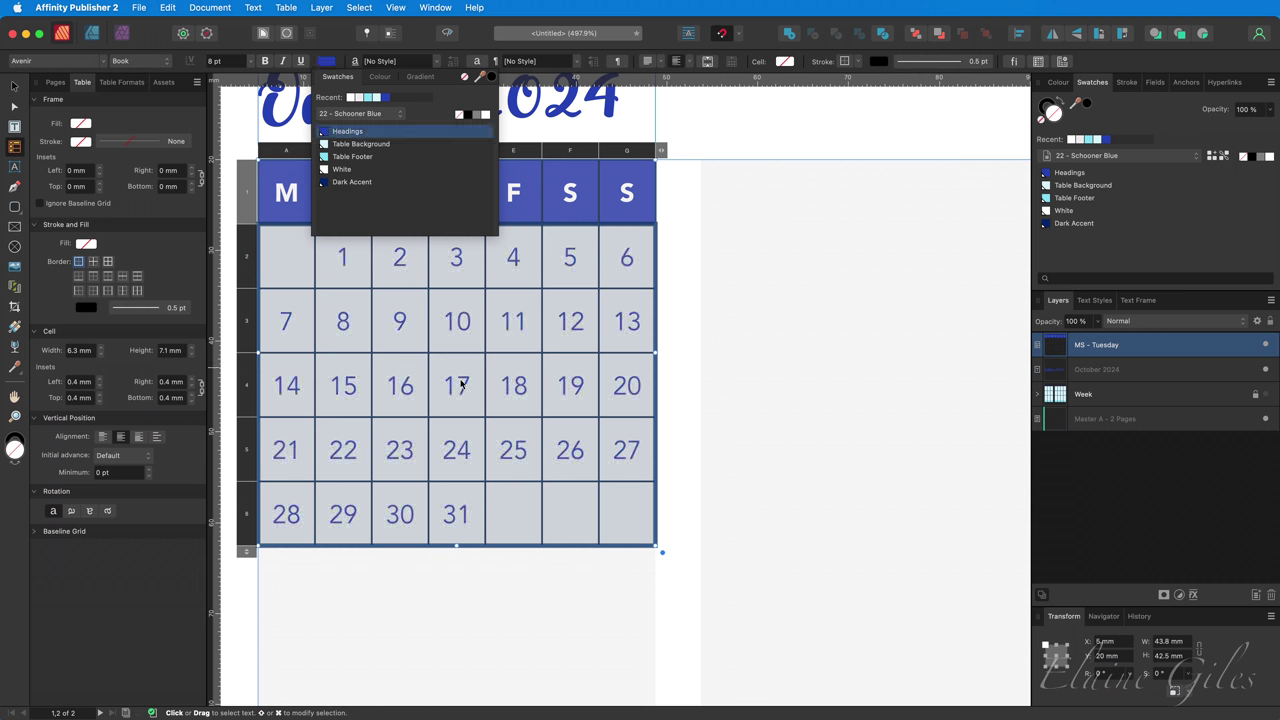
{"action": "left_click", "coordinate": [570, 510]}
Put Headings-blue borders around every cell of the mini calendar table.
{"action": "left_click_drag", "start_coordinate": [283, 195], "coordinate": [621, 509]}
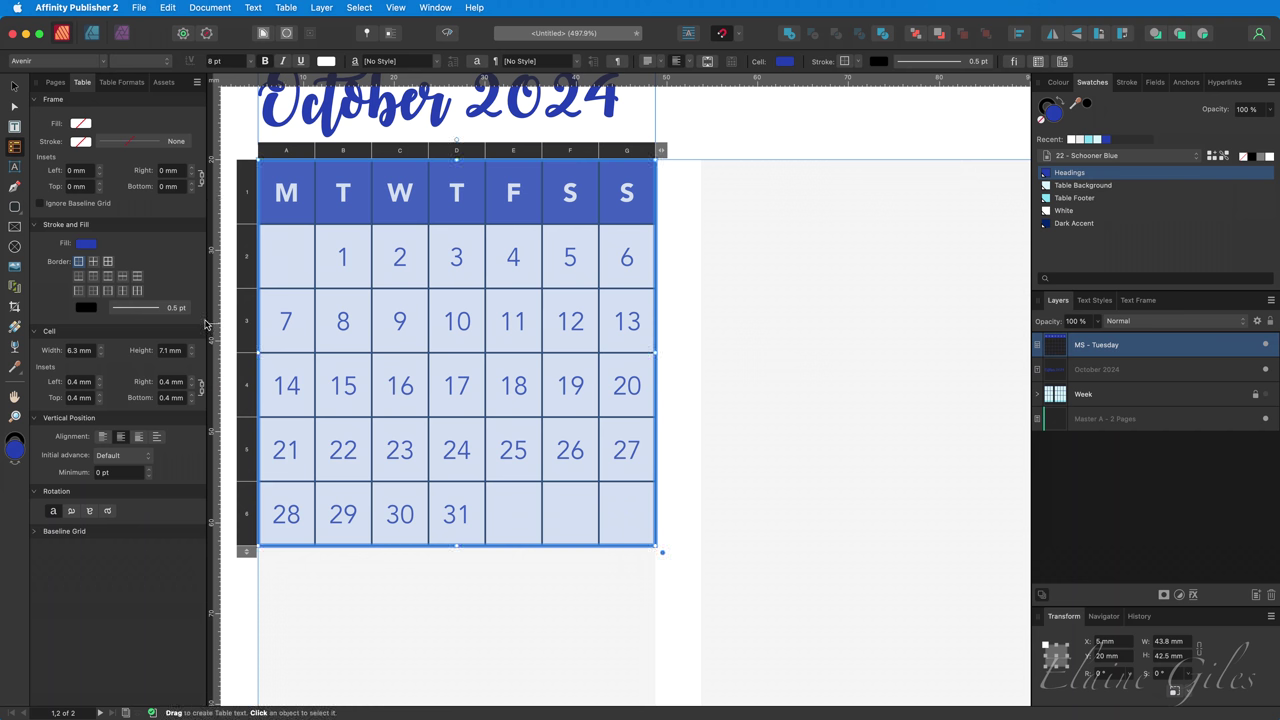
{"action": "left_click", "coordinate": [108, 262]}
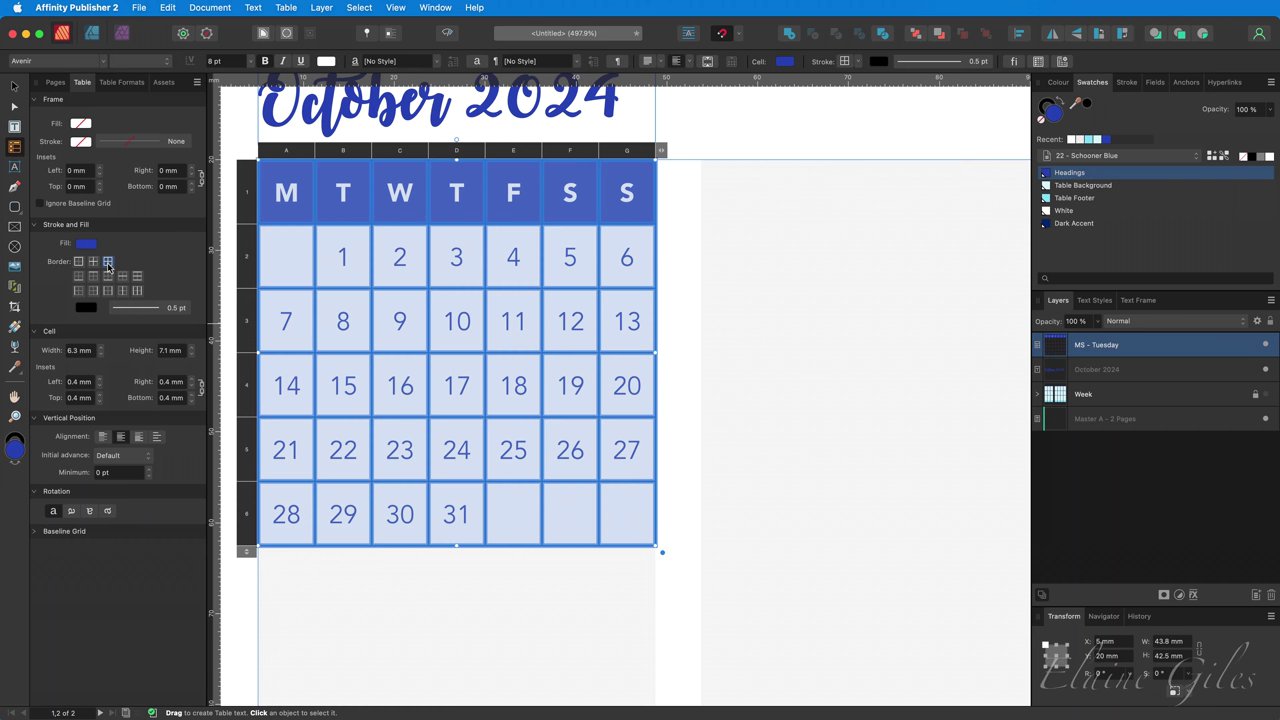
{"action": "left_click", "coordinate": [88, 310]}
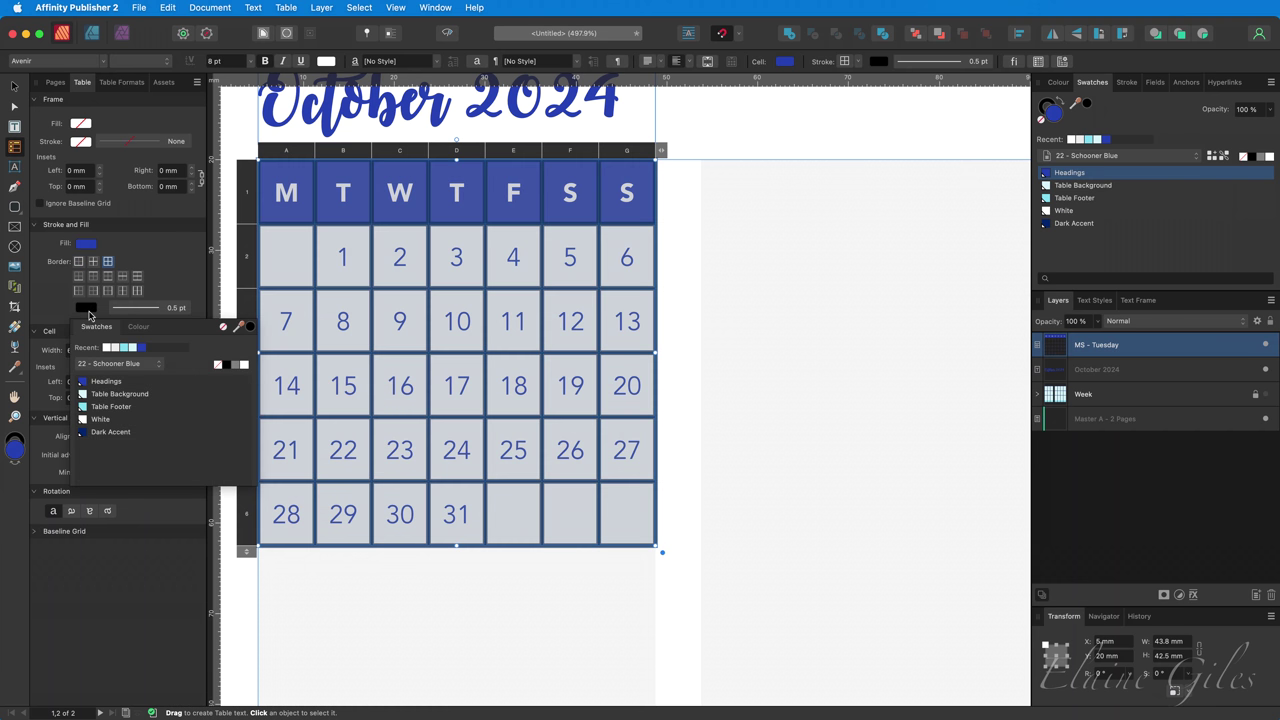
{"action": "left_click", "coordinate": [99, 381]}
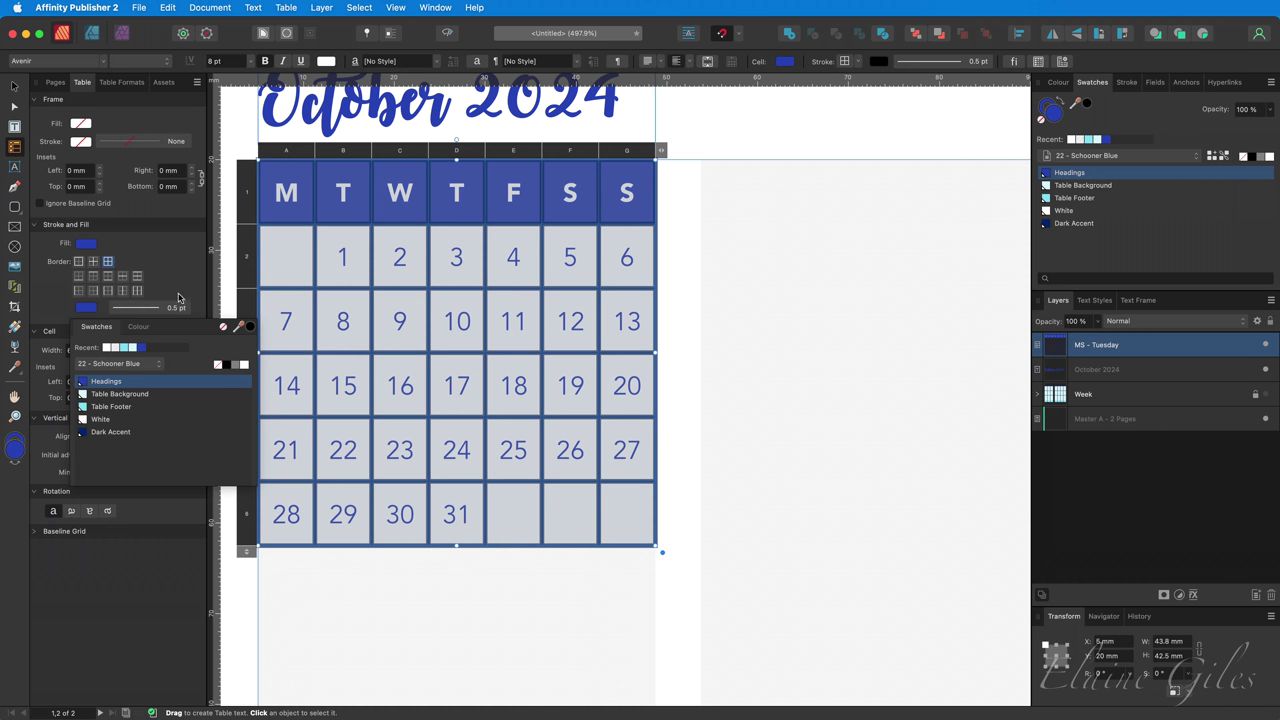
{"action": "left_click", "coordinate": [552, 578]}
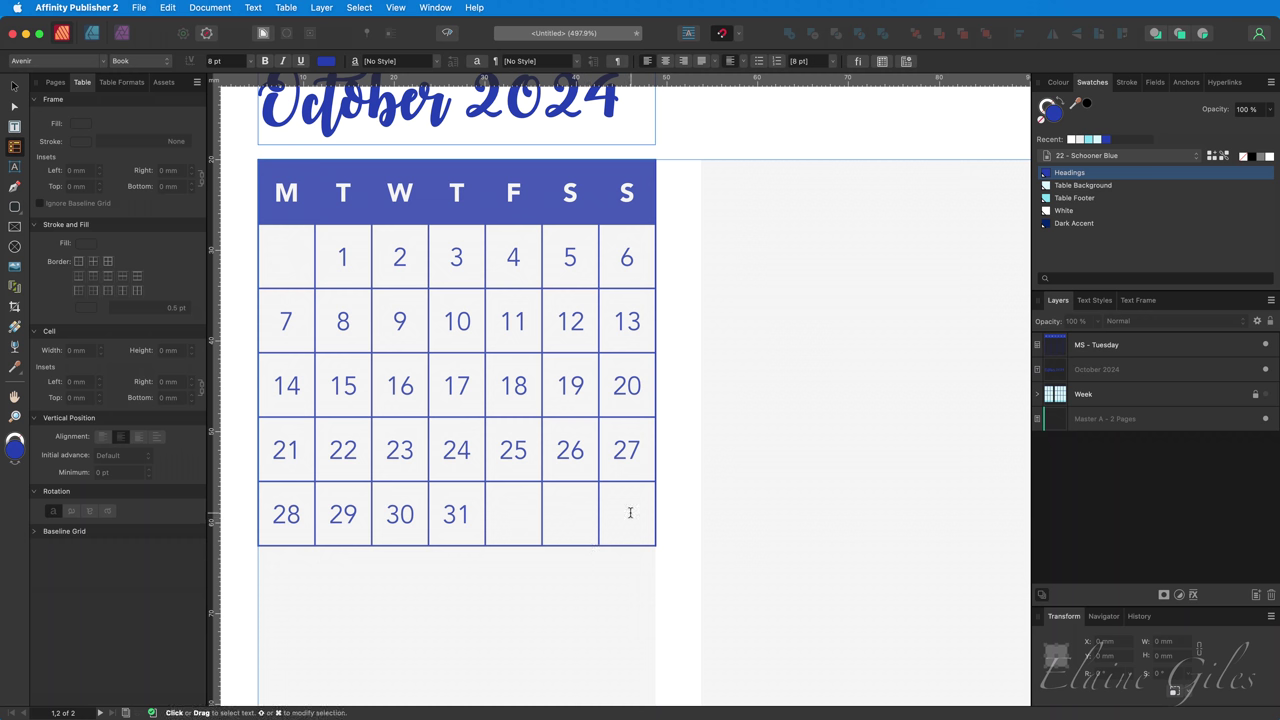
Thin the calendar's inside borders to 0.2 pt.
{"action": "left_click_drag", "start_coordinate": [630, 513], "coordinate": [278, 194]}
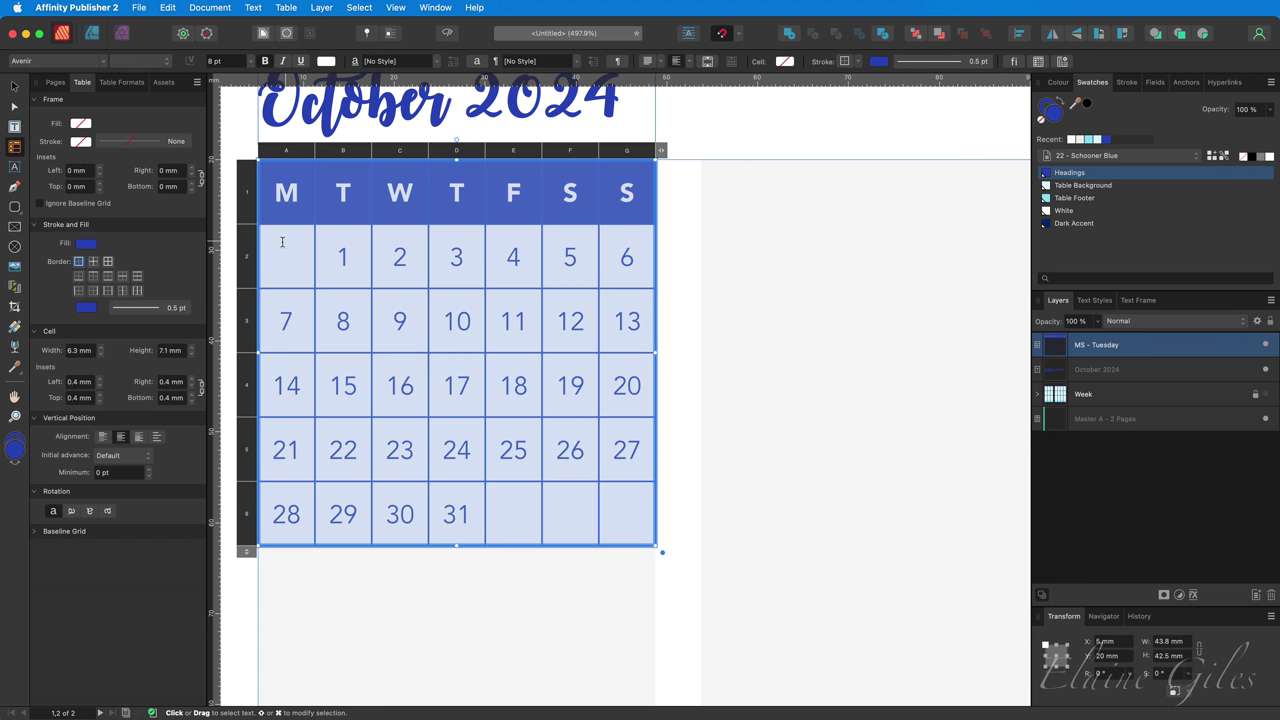
{"action": "left_click", "coordinate": [93, 262]}
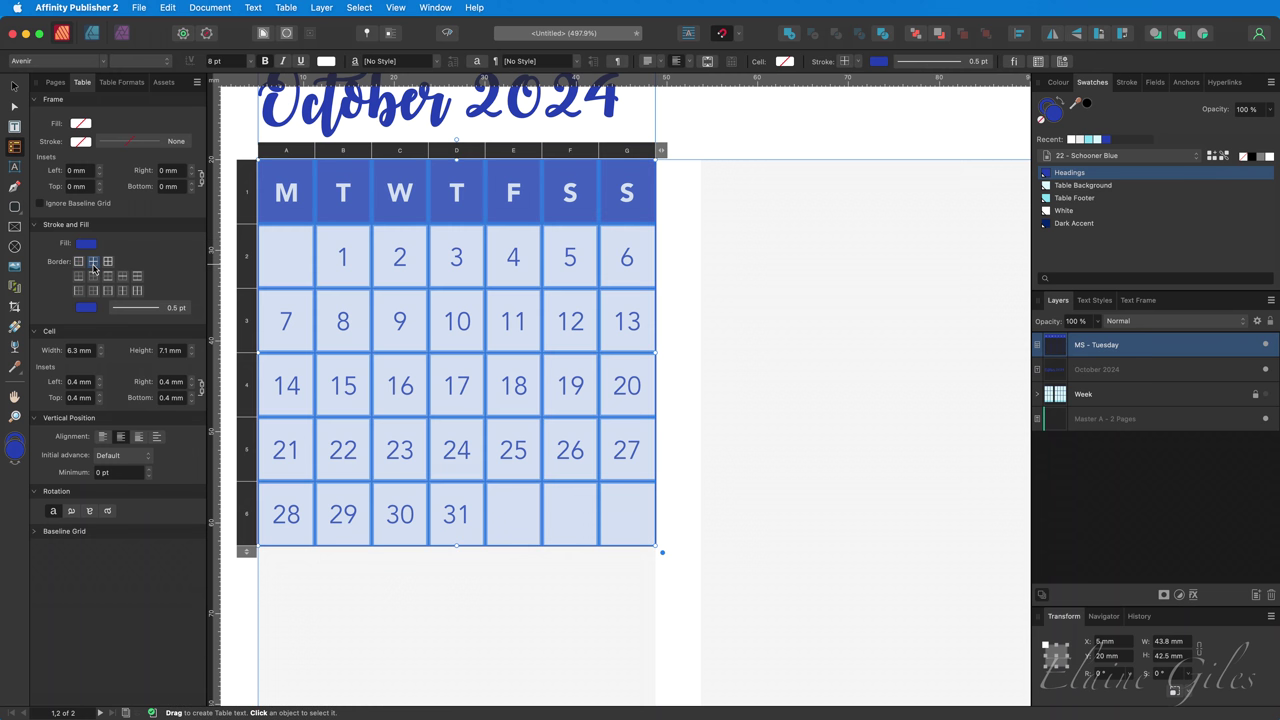
{"action": "left_click", "coordinate": [143, 314]}
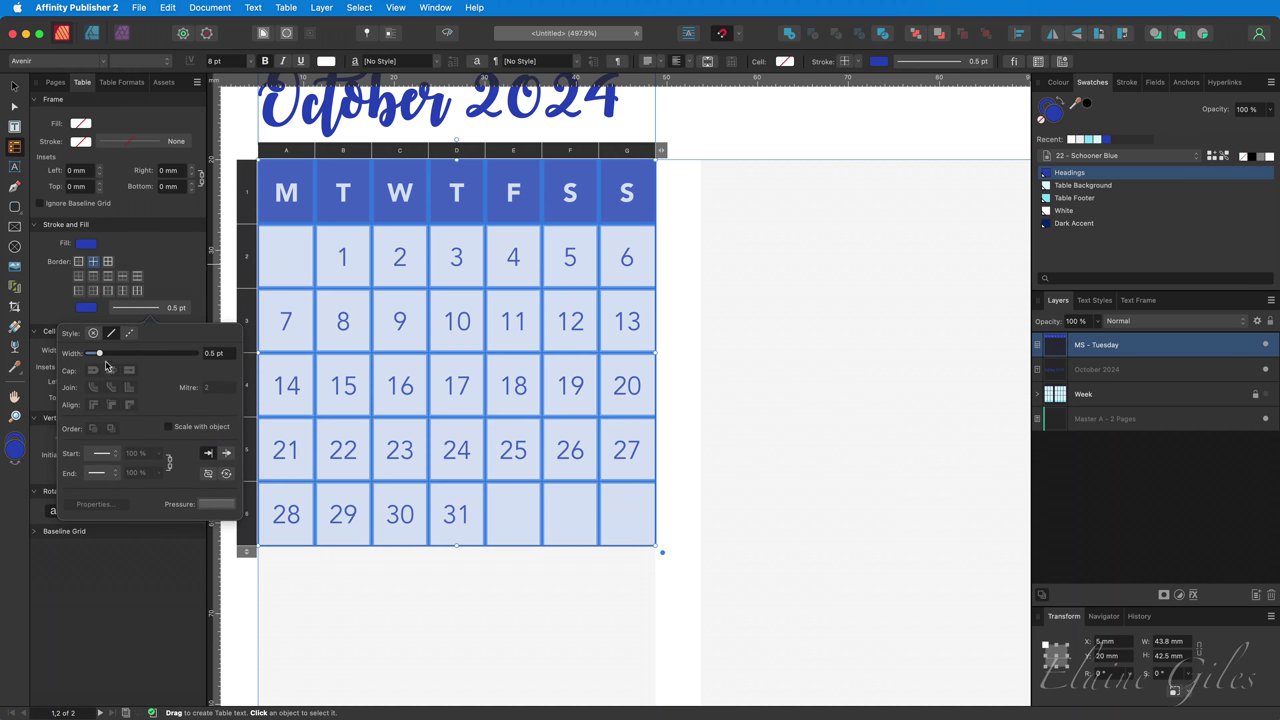
{"action": "left_click_drag", "start_coordinate": [103, 361], "coordinate": [93, 358]}
{"action": "left_click", "coordinate": [447, 598]}
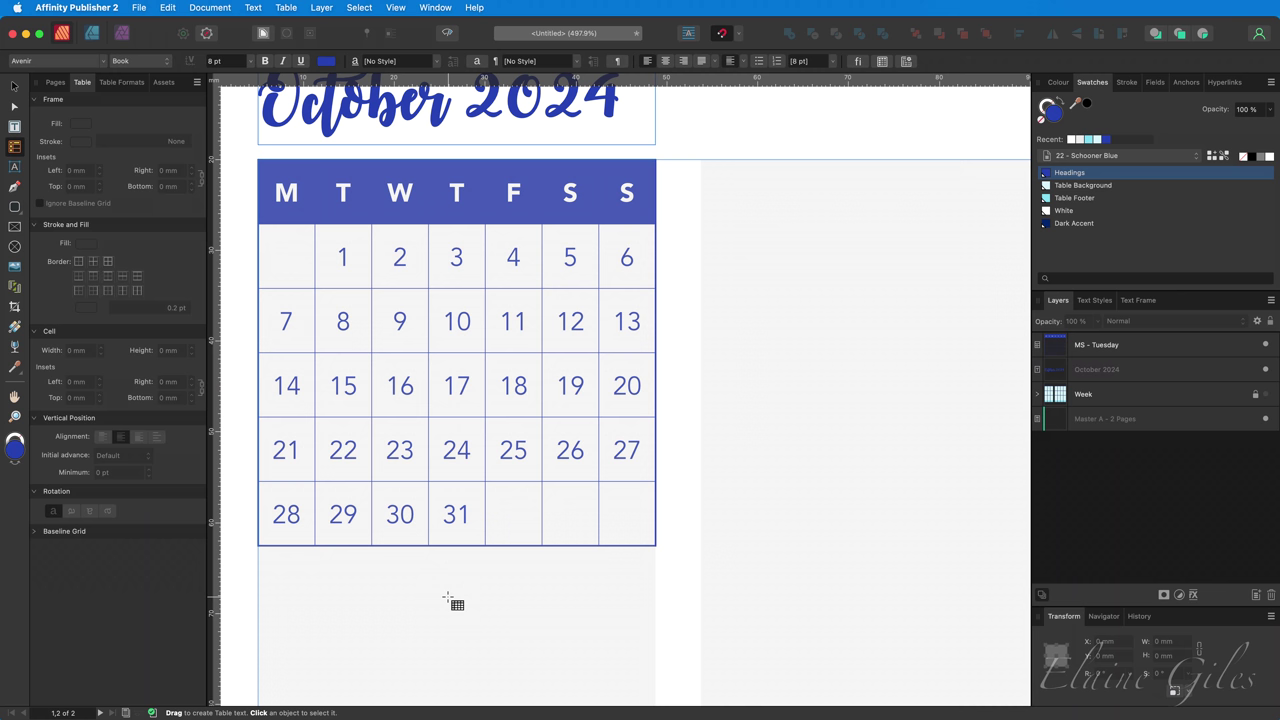
Show the Week layer's day columns and draw a 28-row, one-column notes table below the calendar to the page bottom.
{"action": "key", "text": "super+0"}
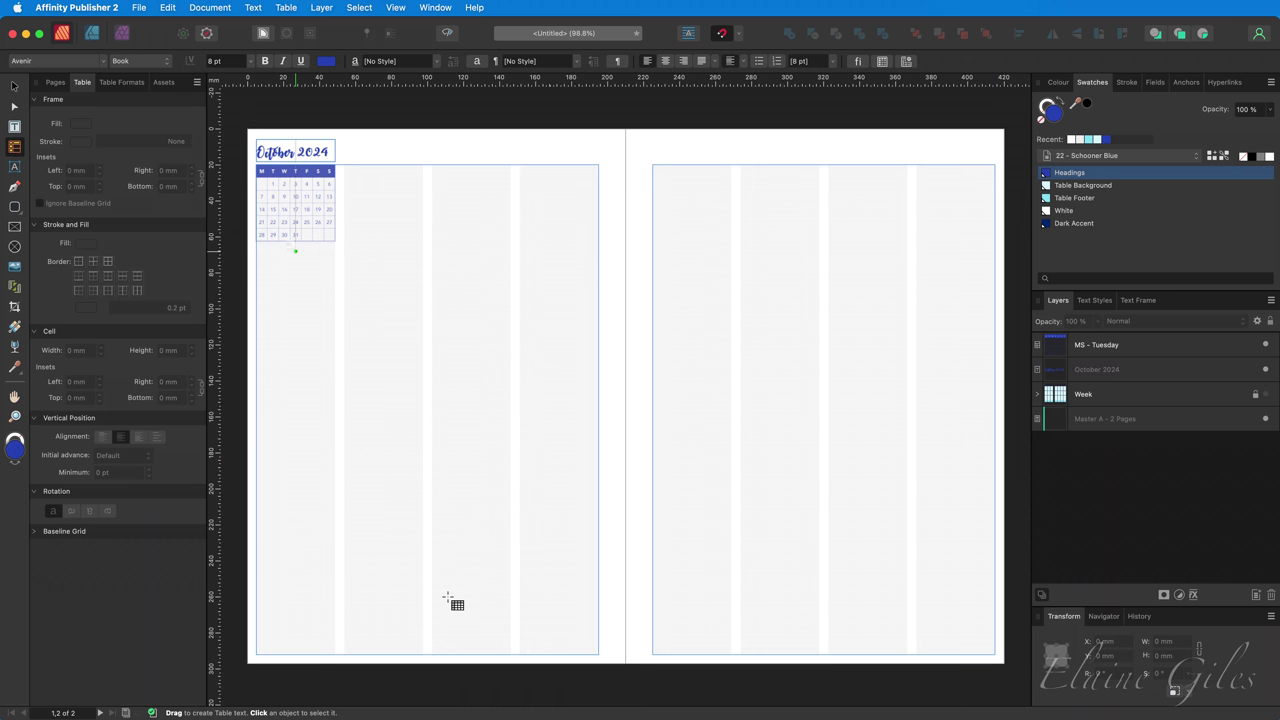
{"action": "left_click", "coordinate": [1265, 394]}
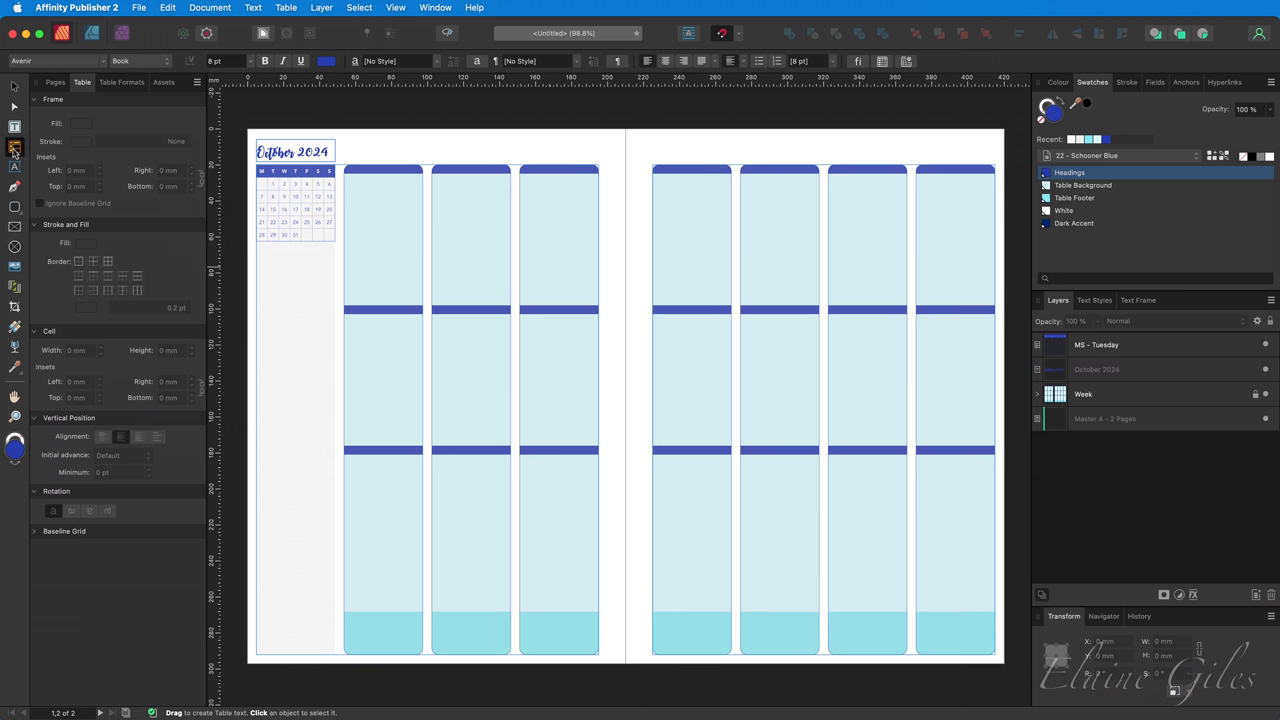
{"action": "left_click_drag", "start_coordinate": [256, 266], "coordinate": [336, 384]}
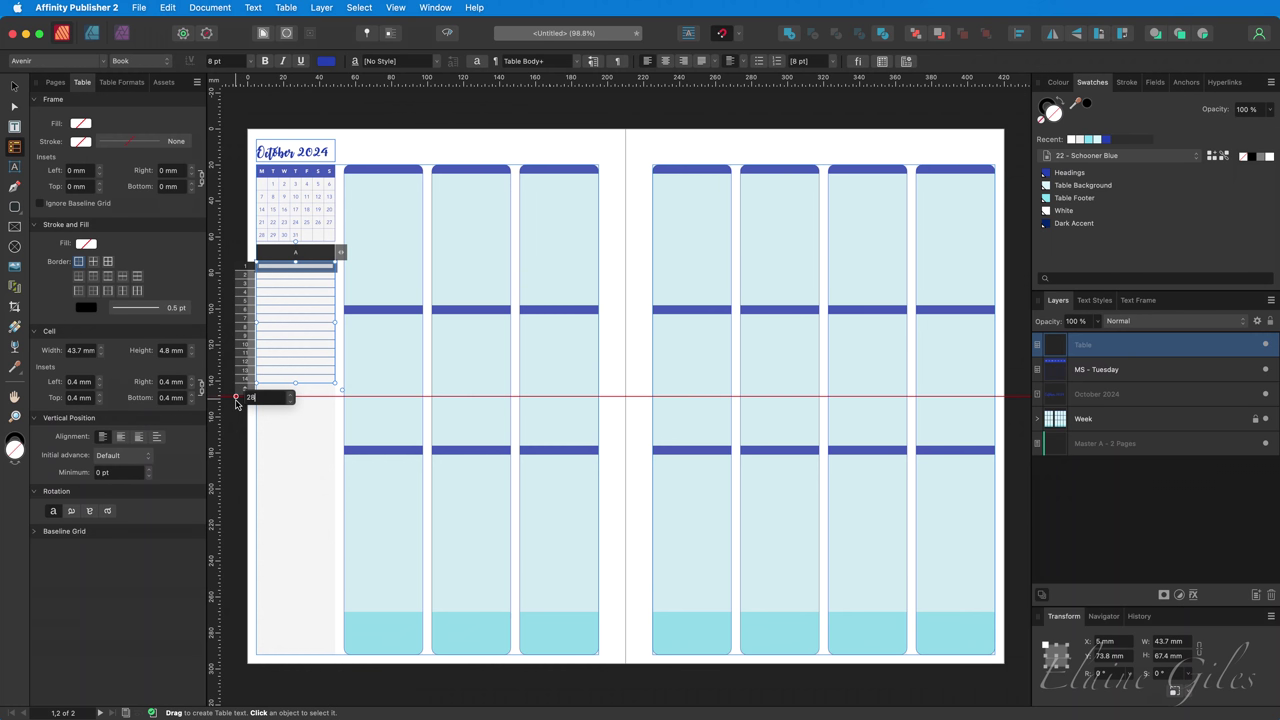
{"action": "left_click_drag", "start_coordinate": [236, 400], "coordinate": [236, 400]}
{"action": "key", "text": "v"}
{"action": "left_click_drag", "start_coordinate": [295, 357], "coordinate": [296, 339]}
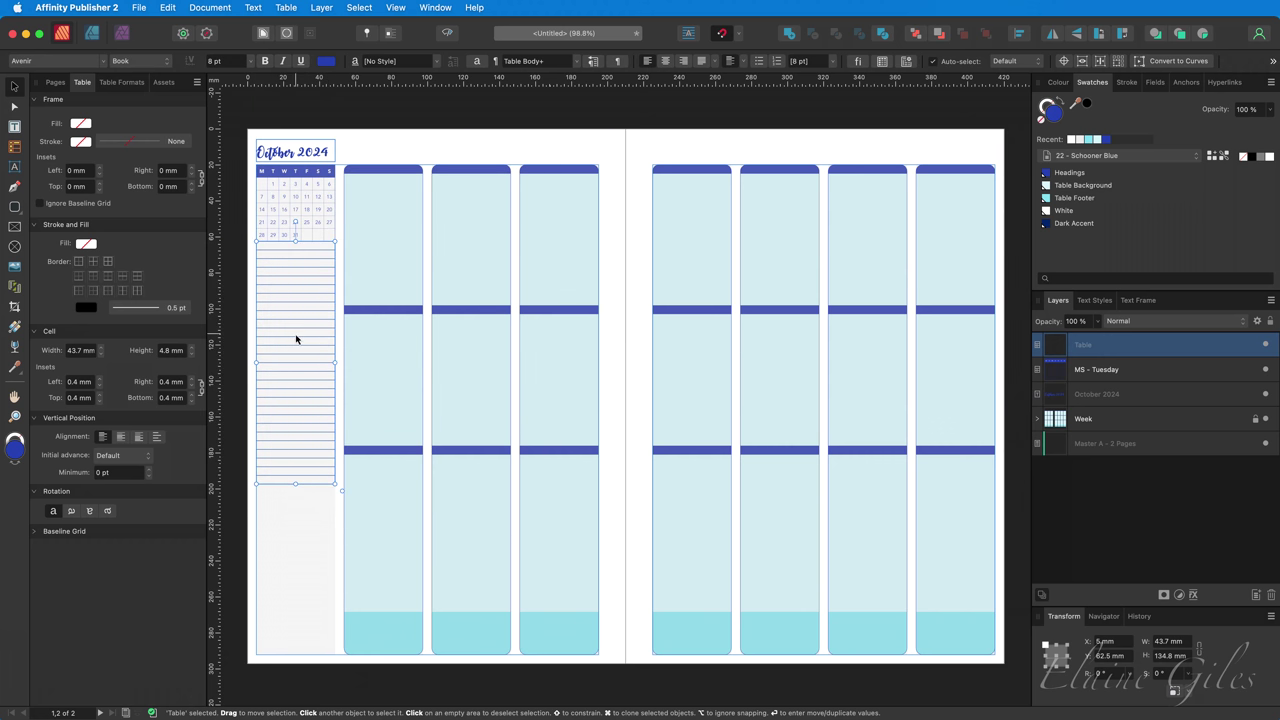
{"action": "left_click_drag", "start_coordinate": [295, 484], "coordinate": [296, 653]}
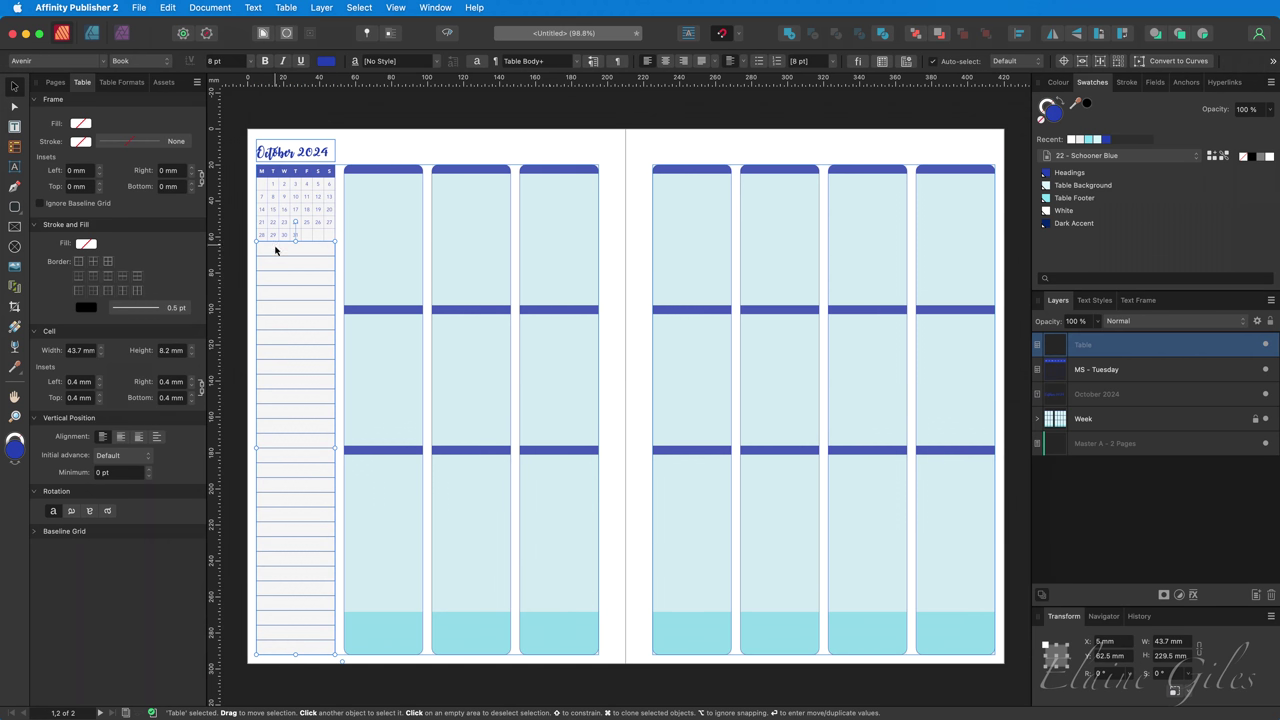
Give the notes table 0.2 pt Headings-blue horizontal lines between its rows.
{"action": "left_click_drag", "start_coordinate": [279, 254], "coordinate": [325, 648]}
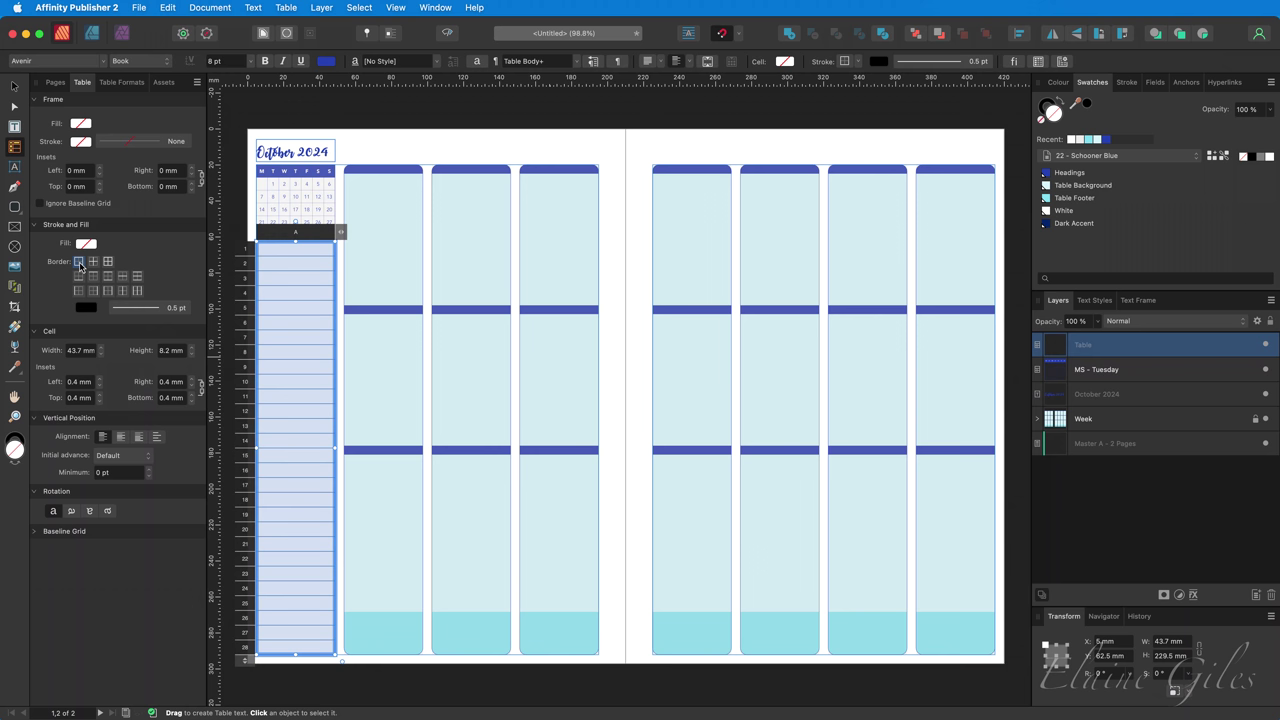
{"action": "left_click", "coordinate": [87, 308]}
{"action": "left_click", "coordinate": [98, 388]}
{"action": "left_click", "coordinate": [94, 263]}
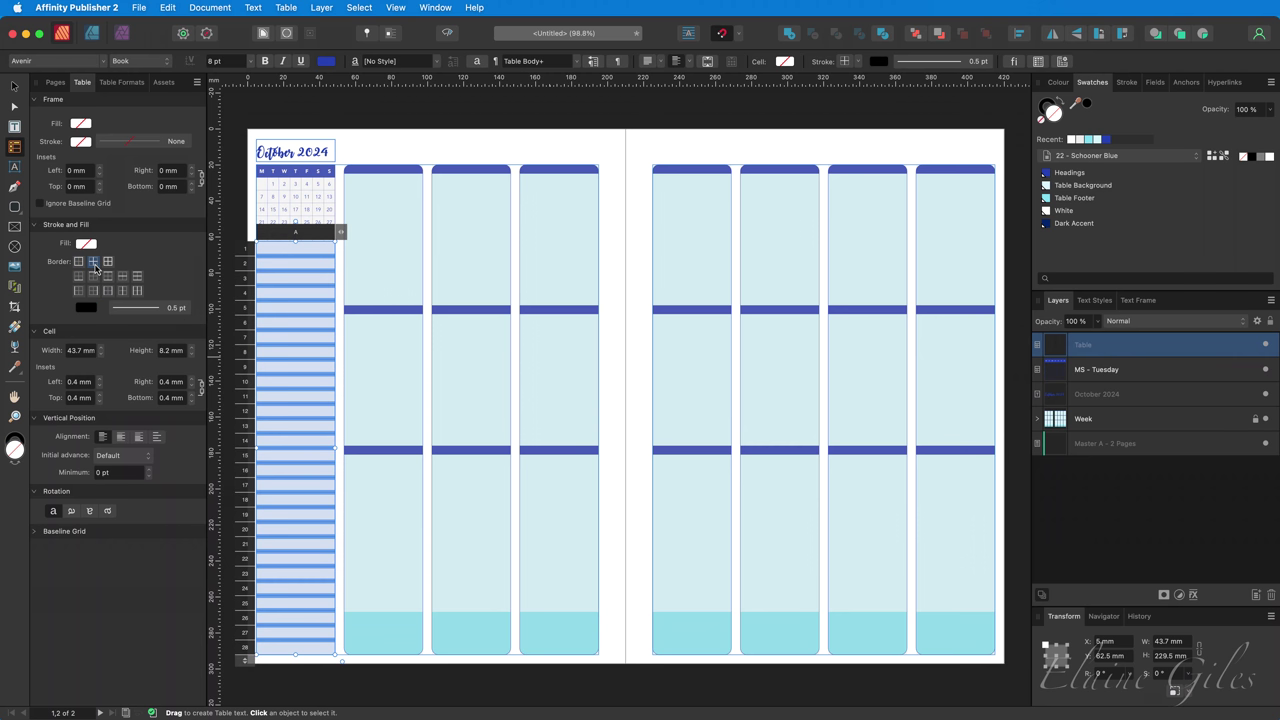
{"action": "left_click", "coordinate": [92, 308]}
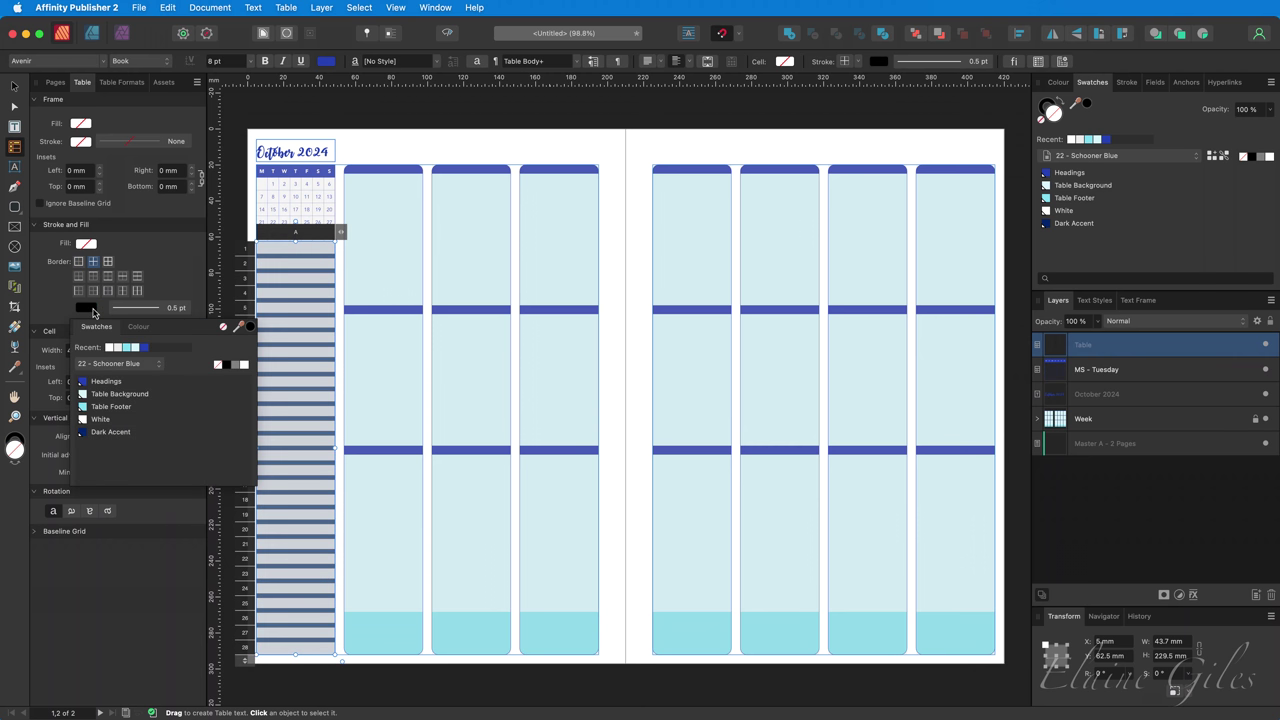
{"action": "left_click", "coordinate": [105, 381]}
{"action": "left_click", "coordinate": [176, 308]}
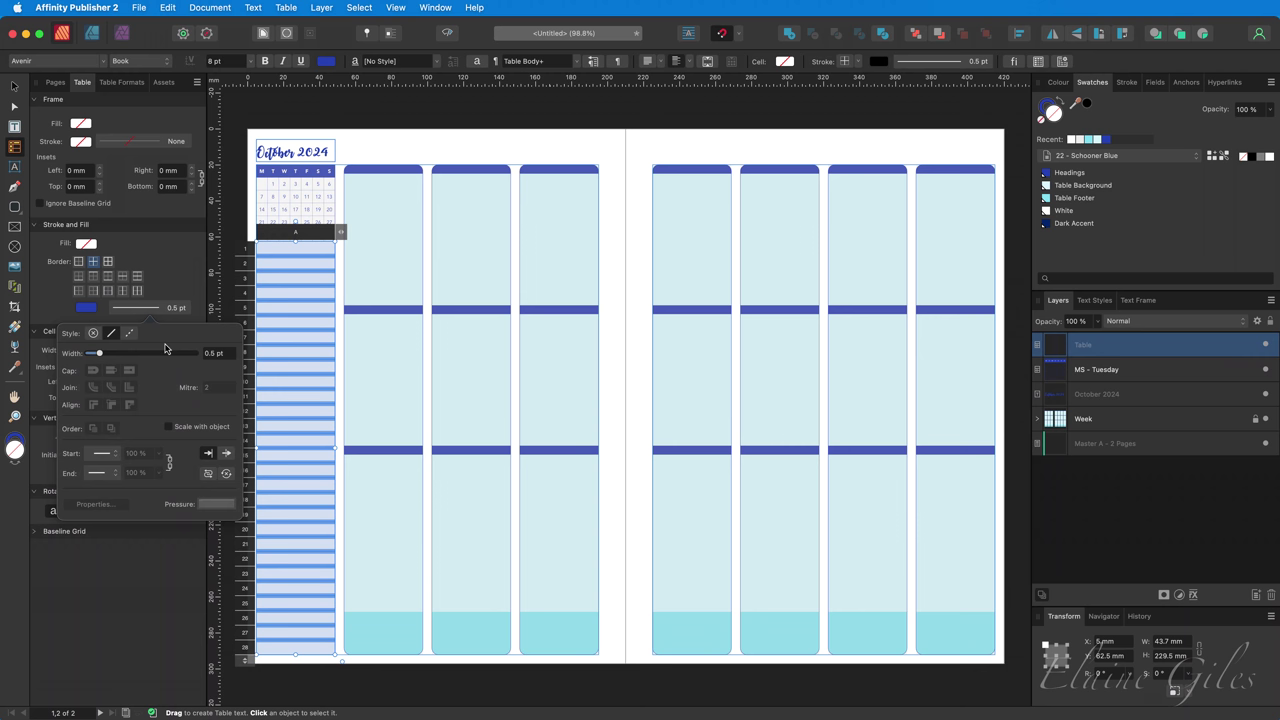
{"action": "left_click_drag", "start_coordinate": [104, 358], "coordinate": [92, 358]}
{"action": "left_click", "coordinate": [240, 232]}
{"action": "scroll", "coordinate": [245, 248], "scroll_direction": "up", "scroll_amount": 3}
{"action": "scroll", "coordinate": [245, 248], "scroll_direction": "up", "scroll_amount": 10}
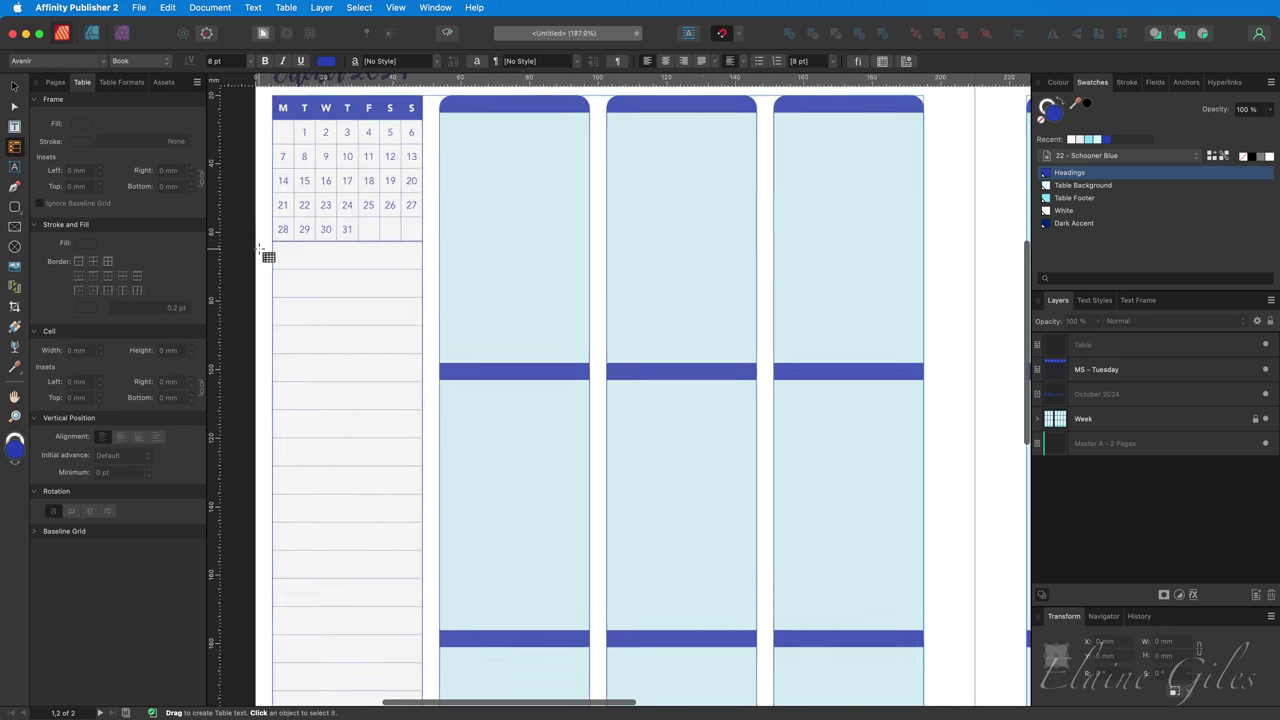
{"action": "scroll", "coordinate": [248, 267], "scroll_direction": "up", "scroll_amount": 2}
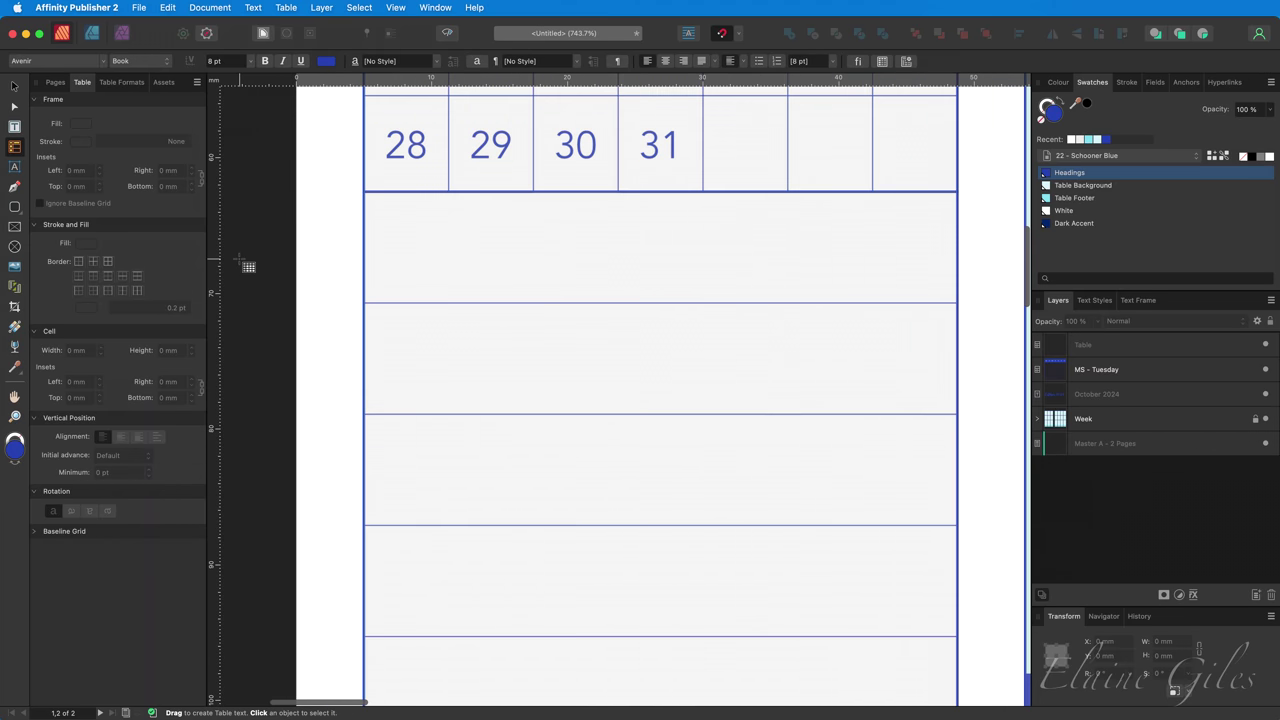